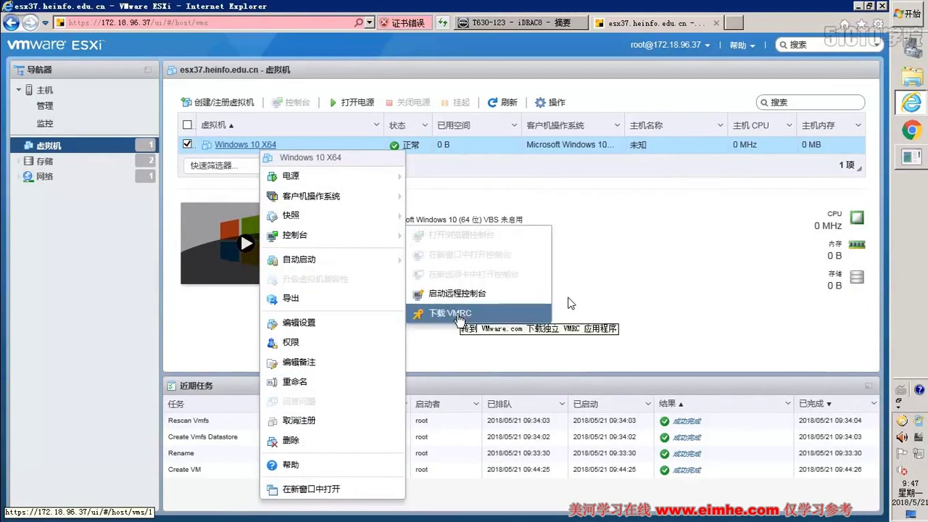
- Try downloading VMRC and always allow pop-ups from the ESXi host in IE
{"action": "left_click", "coordinate": [460, 317]}
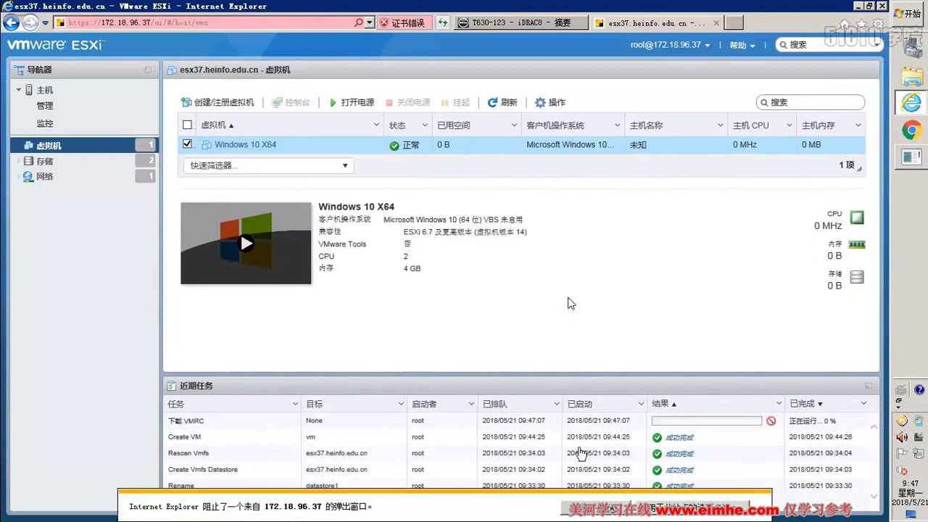
{"action": "left_click", "coordinate": [749, 503]}
{"action": "left_click", "coordinate": [779, 495]}
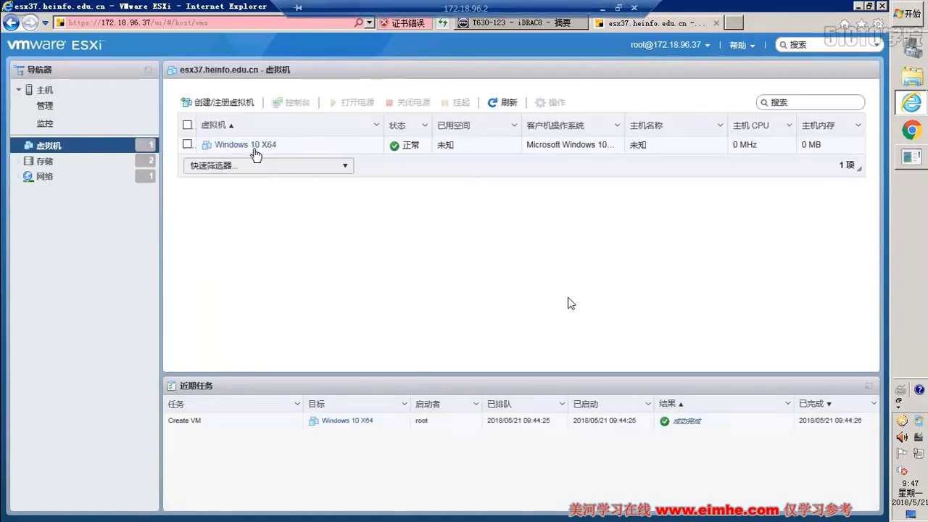
- Download VMRC again from Windows 10 X64's 控制台 menu
{"action": "left_click", "coordinate": [255, 146]}
{"action": "right_click", "coordinate": [256, 146]}
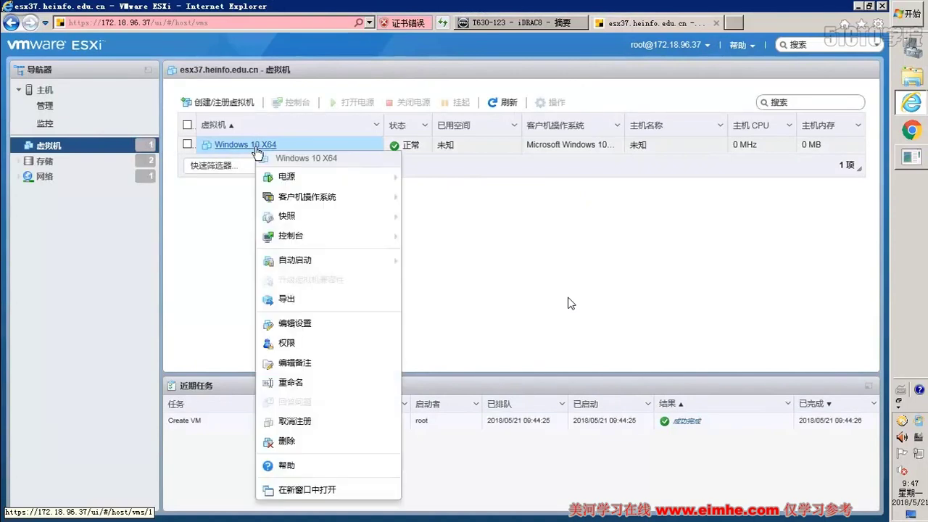
{"action": "mouse_move", "coordinate": [334, 267]}
{"action": "mouse_move", "coordinate": [329, 237]}
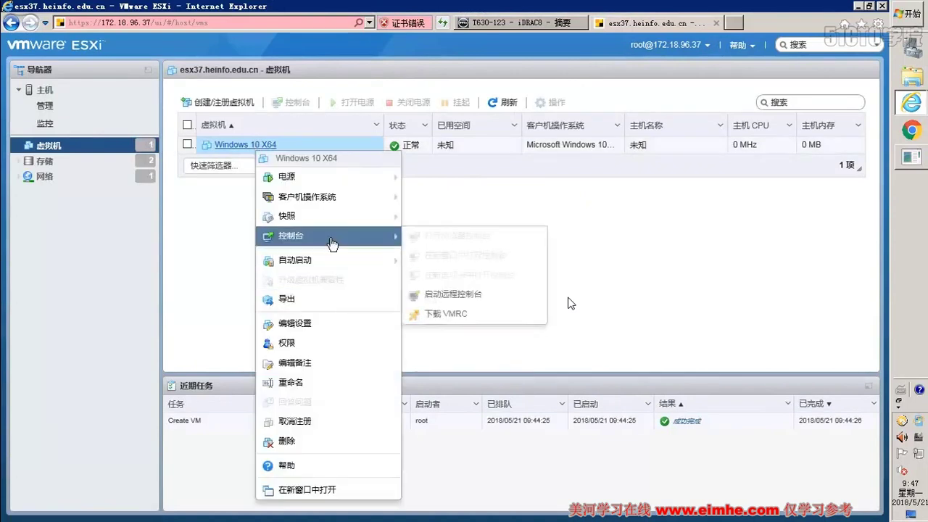
{"action": "left_click", "coordinate": [478, 318]}
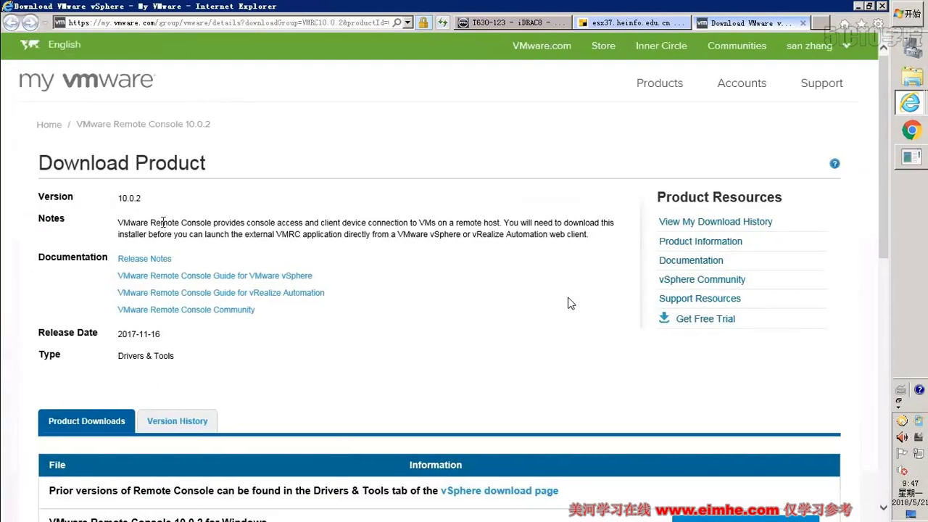
- Review the VMware Remote Console 10.0.2 Windows/Mac/Linux downloads, then return to the esx37 tab
{"action": "scroll", "coordinate": [570, 303], "scroll_direction": "down", "scroll_amount": 1}
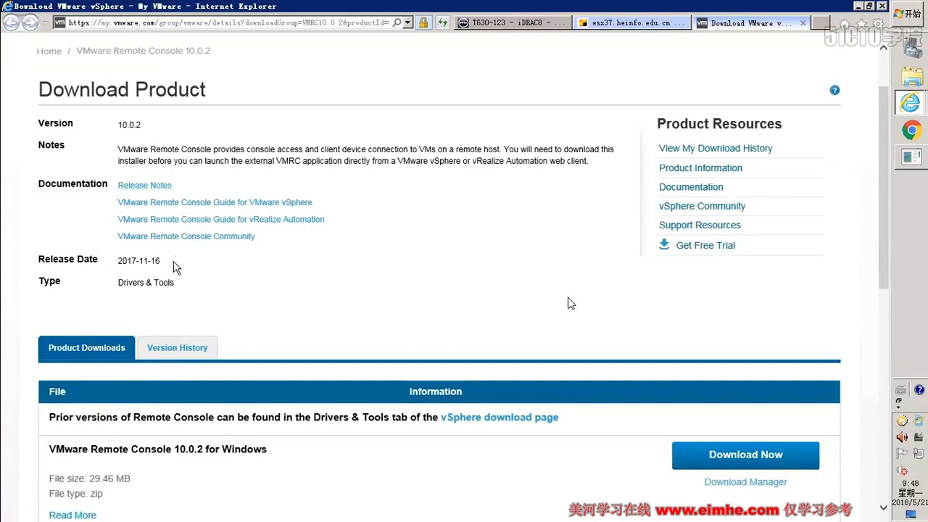
{"action": "scroll", "coordinate": [347, 284], "scroll_direction": "down", "scroll_amount": 3}
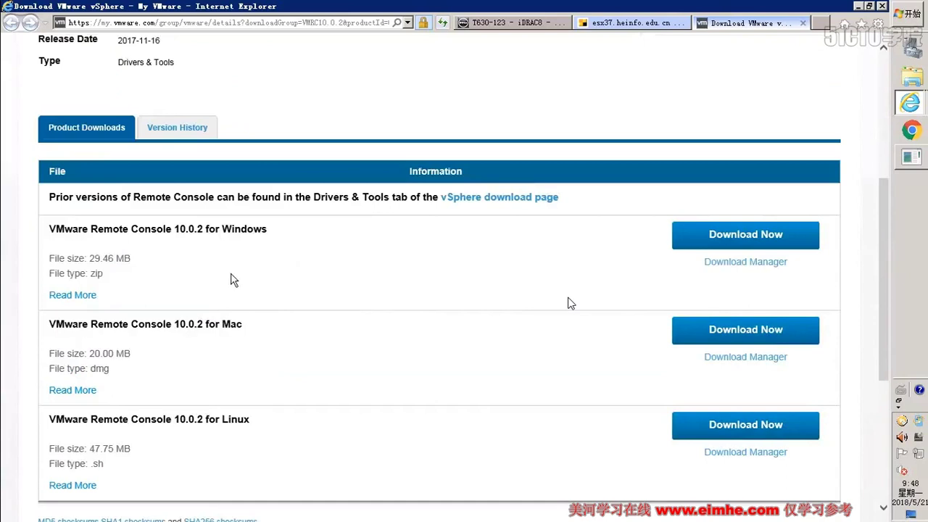
{"action": "scroll", "coordinate": [246, 329], "scroll_direction": "down", "scroll_amount": 2}
{"action": "scroll", "coordinate": [246, 290], "scroll_direction": "up", "scroll_amount": 1}
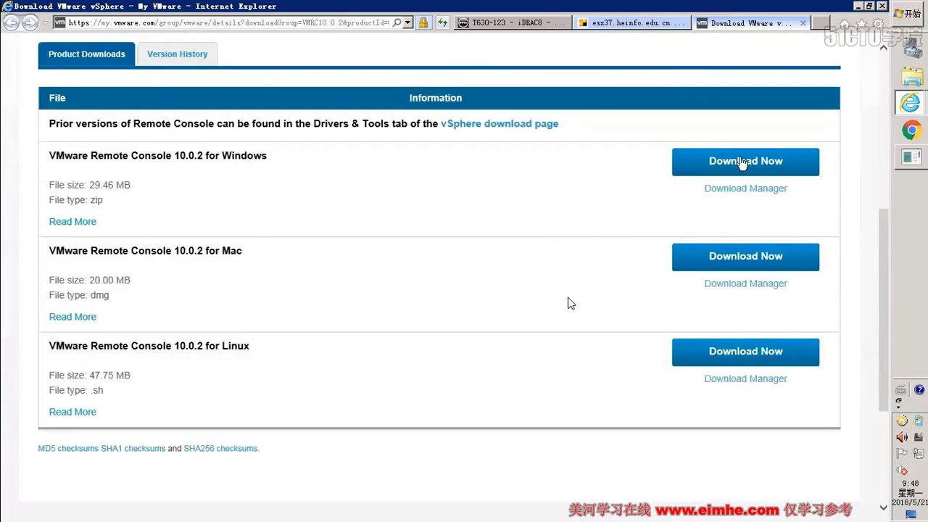
{"action": "left_click", "coordinate": [641, 32]}
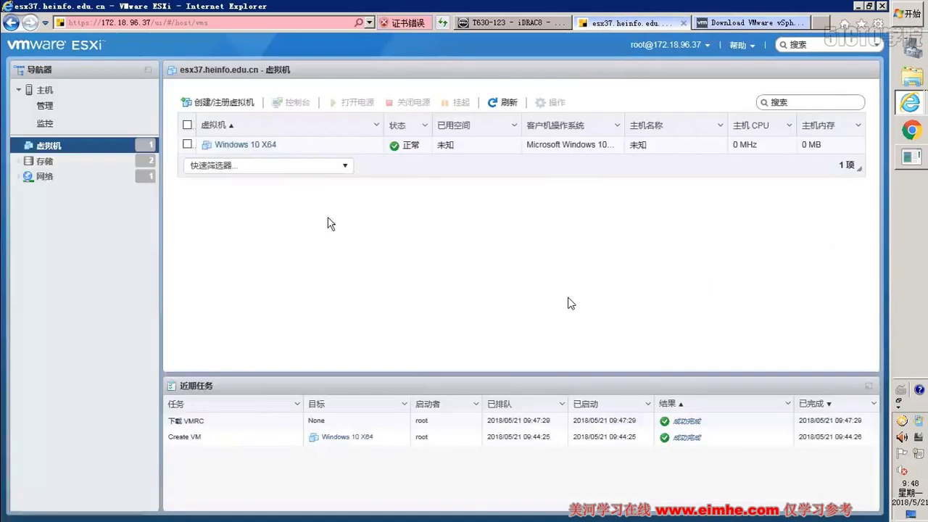
- Launch Windows 10 X64's remote console and connect despite the invalid certificate
{"action": "right_click", "coordinate": [252, 145]}
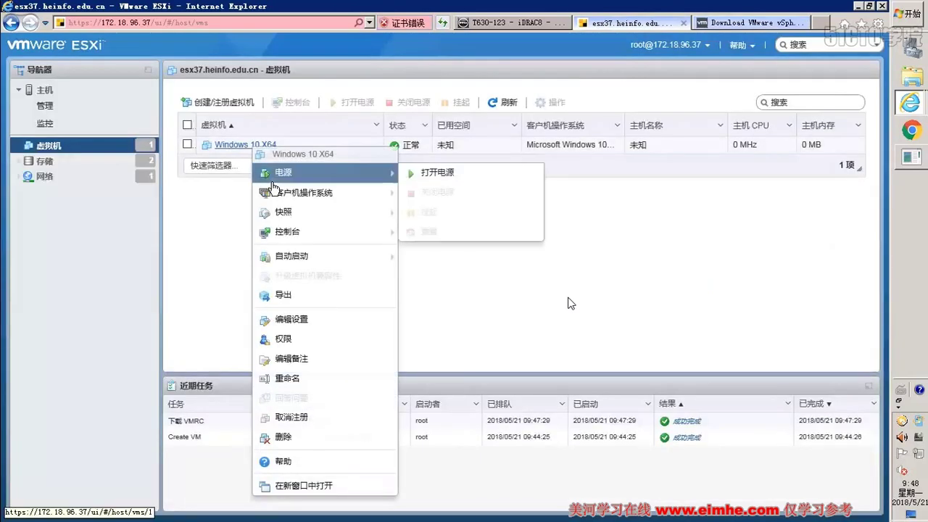
{"action": "mouse_move", "coordinate": [319, 262]}
{"action": "mouse_move", "coordinate": [337, 234]}
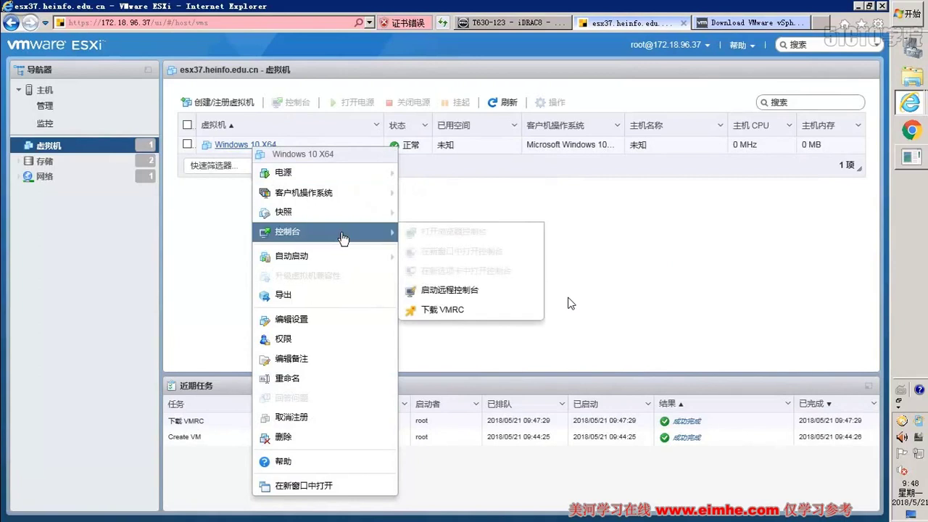
{"action": "left_click", "coordinate": [453, 299]}
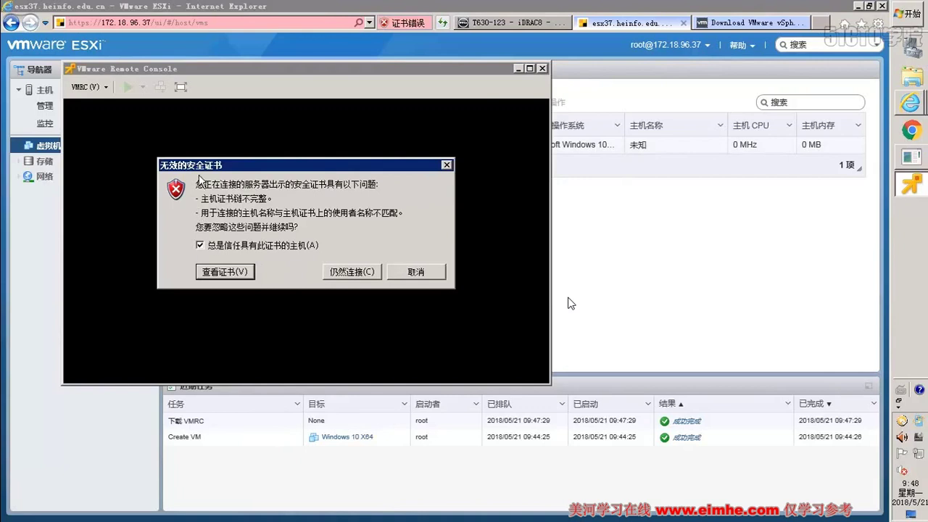
{"action": "left_click", "coordinate": [351, 272]}
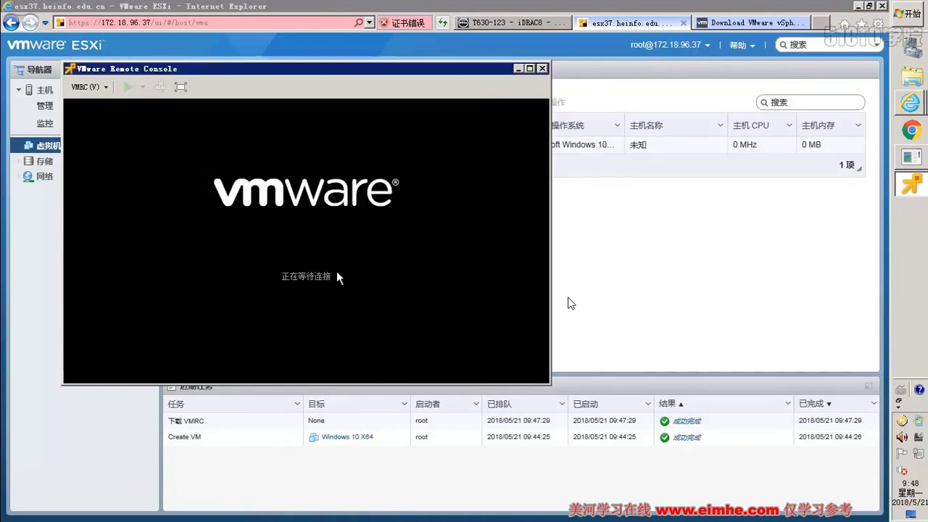
- Power on the Windows 10 X64 VM from the console toolbar
{"action": "left_click", "coordinate": [106, 87]}
{"action": "left_click", "coordinate": [128, 88]}
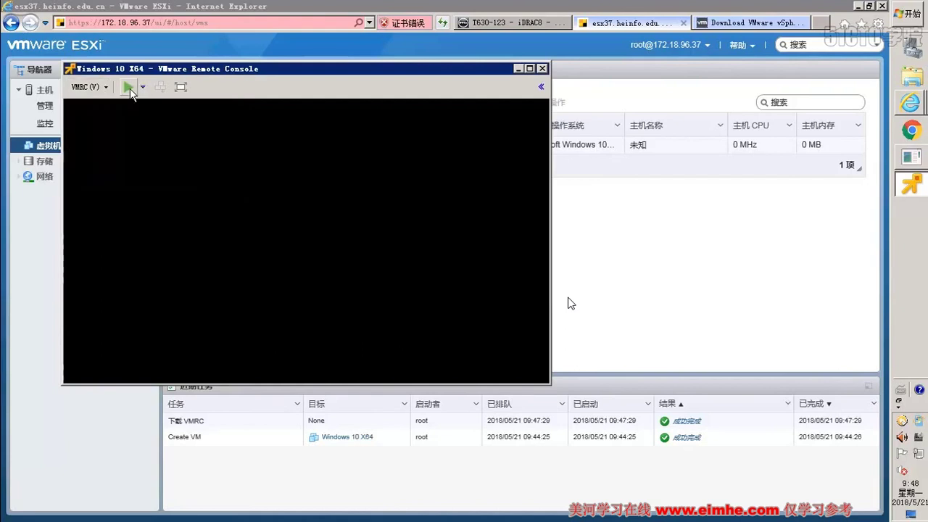
{"action": "left_click", "coordinate": [90, 88]}
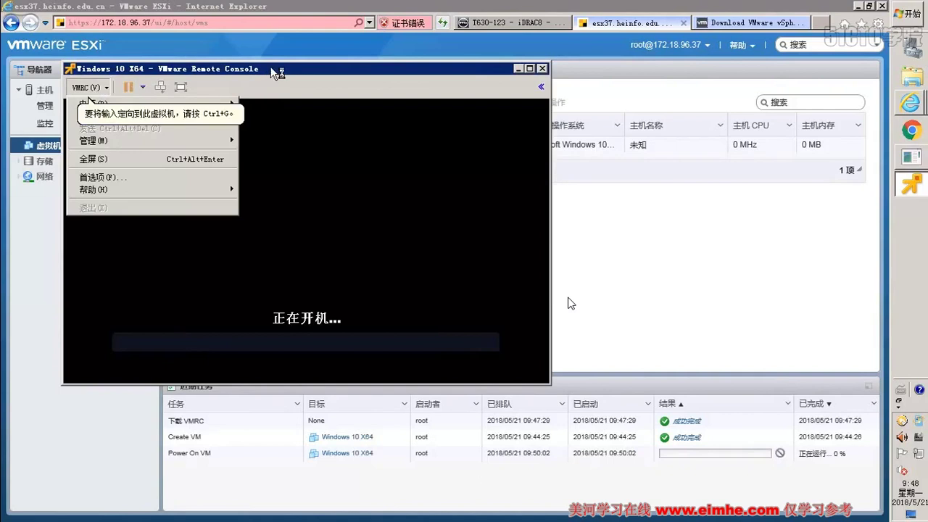
{"action": "left_click", "coordinate": [249, 78]}
- Disconnect CD/DVD drive 1 from the host device under 可移动设备
{"action": "left_click", "coordinate": [89, 27]}
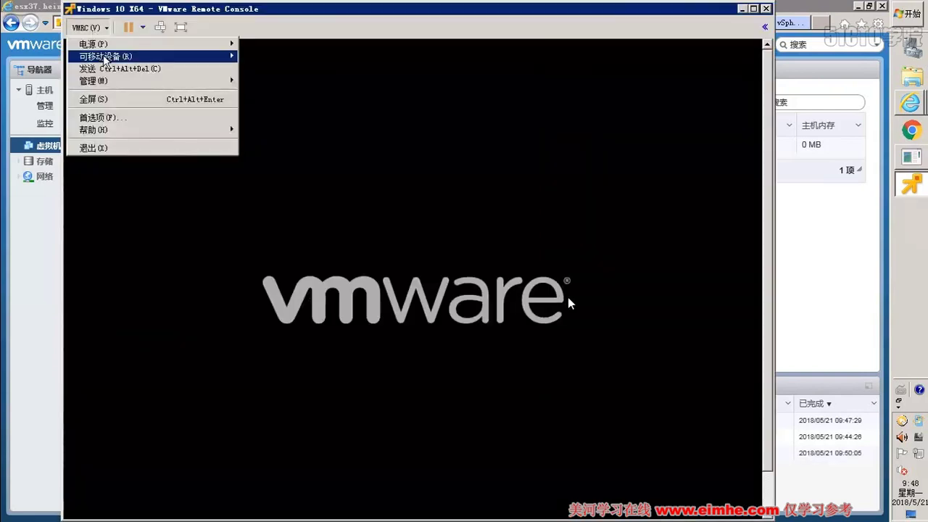
{"action": "mouse_move", "coordinate": [193, 62]}
{"action": "mouse_move", "coordinate": [286, 56]}
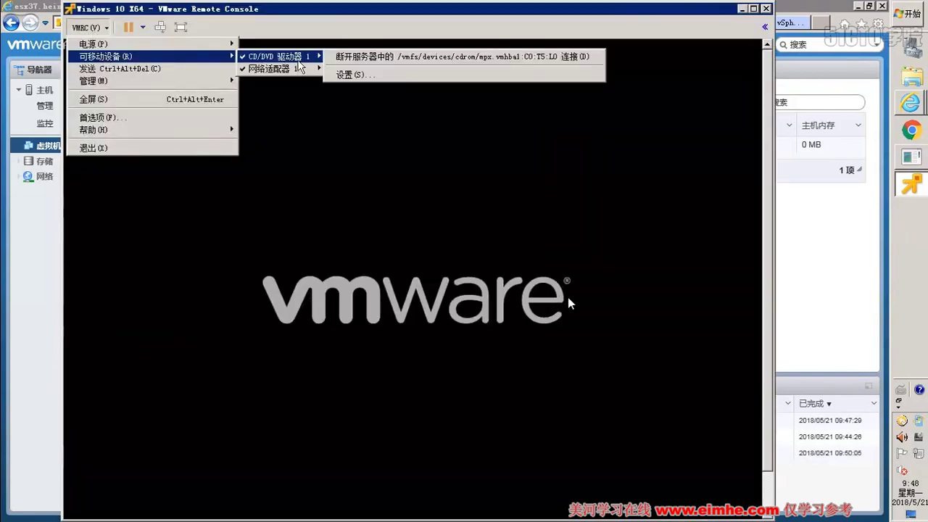
{"action": "left_click", "coordinate": [381, 65]}
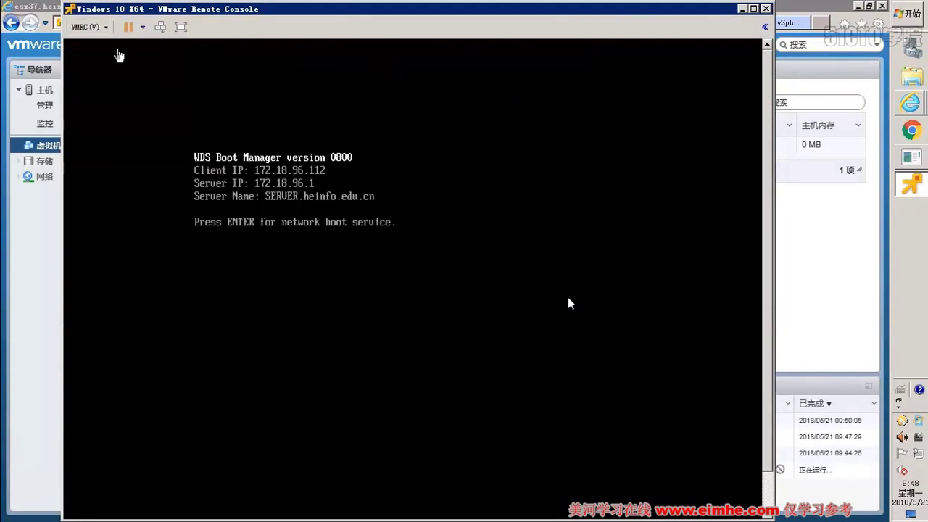
{"action": "left_click", "coordinate": [88, 27]}
- Connect CD/DVD drive 1 to a disk image file, browsing to the dfs share's msdn folder
{"action": "mouse_move", "coordinate": [116, 57]}
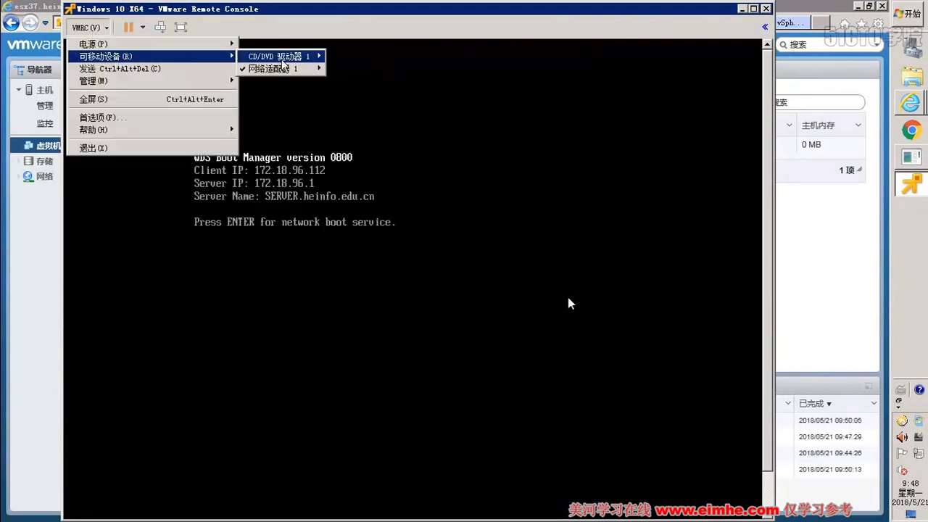
{"action": "mouse_move", "coordinate": [281, 58]}
{"action": "left_click", "coordinate": [401, 97]}
{"action": "left_click", "coordinate": [455, 285]}
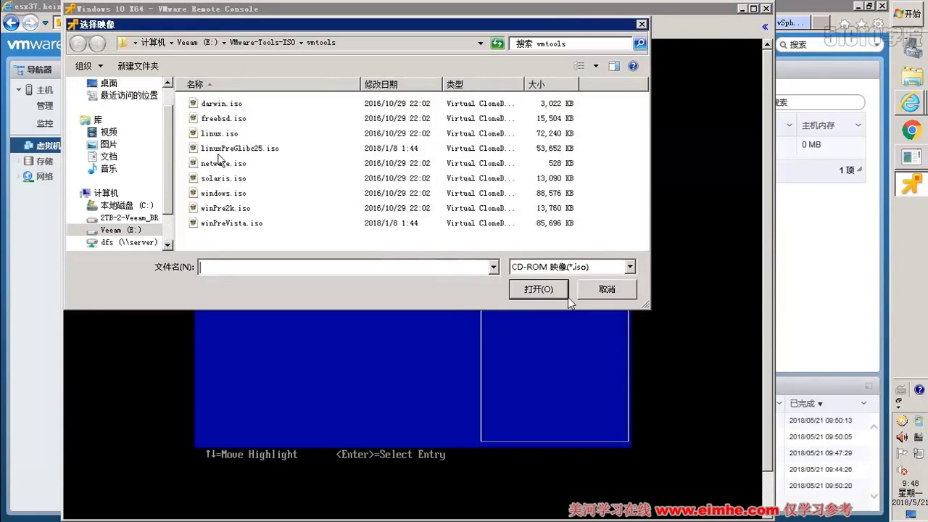
{"action": "left_click", "coordinate": [210, 42]}
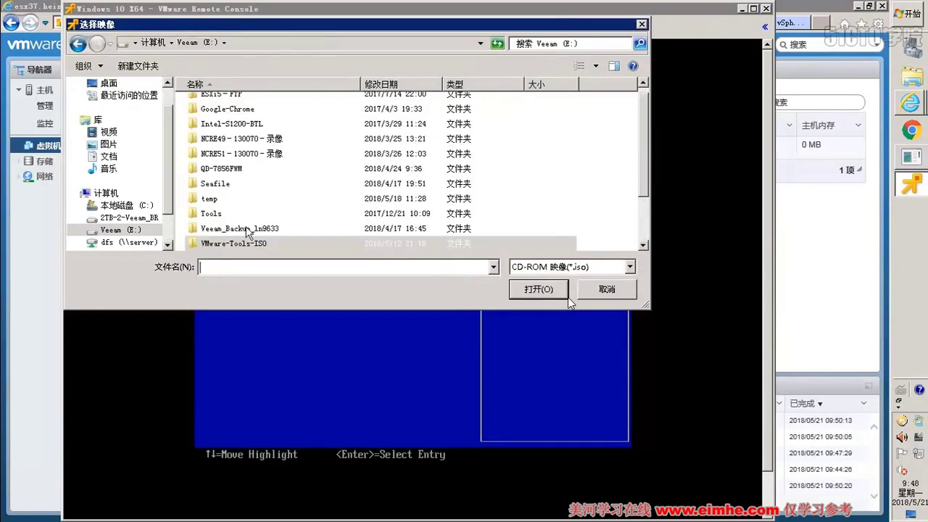
{"action": "left_click", "coordinate": [145, 241]}
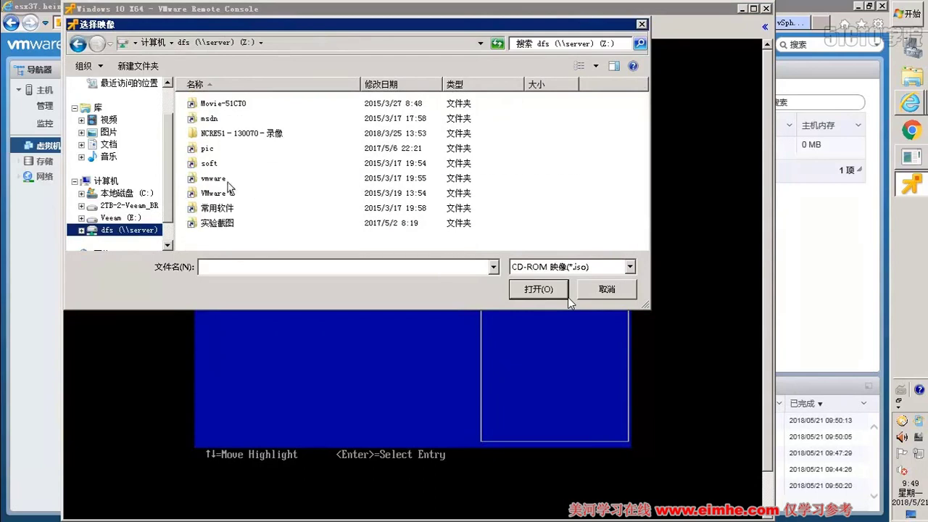
{"action": "double_click", "coordinate": [224, 121]}
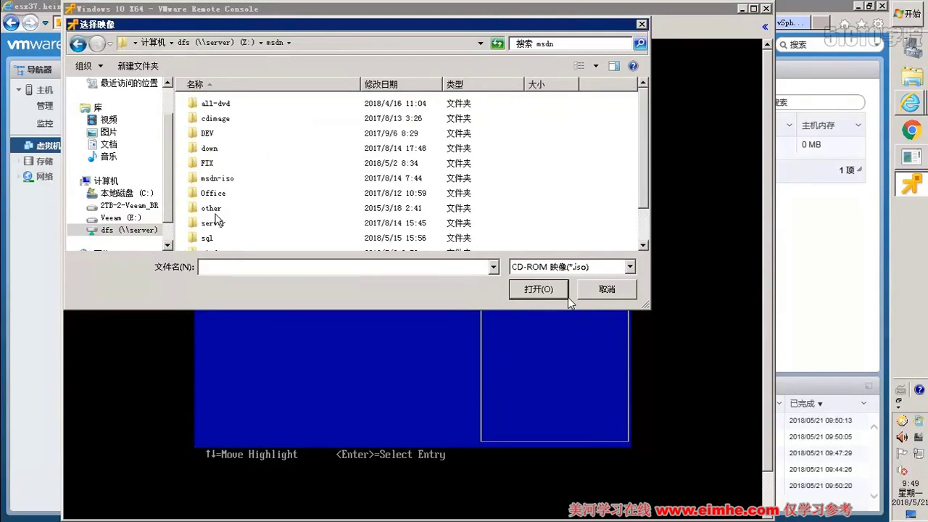
- Open windows\Windows 10\Windows 10_1803_20180430 and load the x64 business editions ISO
{"action": "scroll", "coordinate": [222, 188], "scroll_direction": "down", "scroll_amount": 1}
{"action": "double_click", "coordinate": [224, 214]}
{"action": "scroll", "coordinate": [260, 188], "scroll_direction": "down", "scroll_amount": 3}
{"action": "scroll", "coordinate": [260, 205], "scroll_direction": "down", "scroll_amount": 6}
{"action": "scroll", "coordinate": [265, 217], "scroll_direction": "down", "scroll_amount": 5}
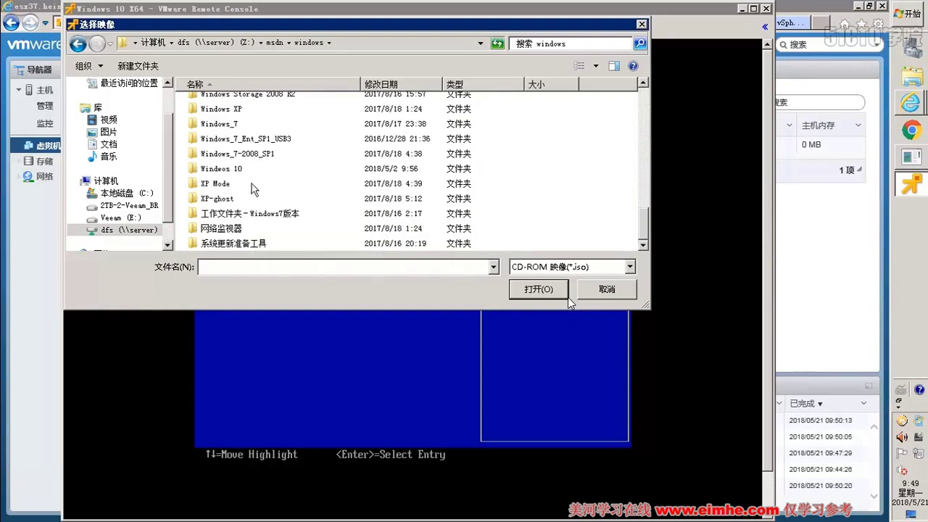
{"action": "double_click", "coordinate": [246, 176]}
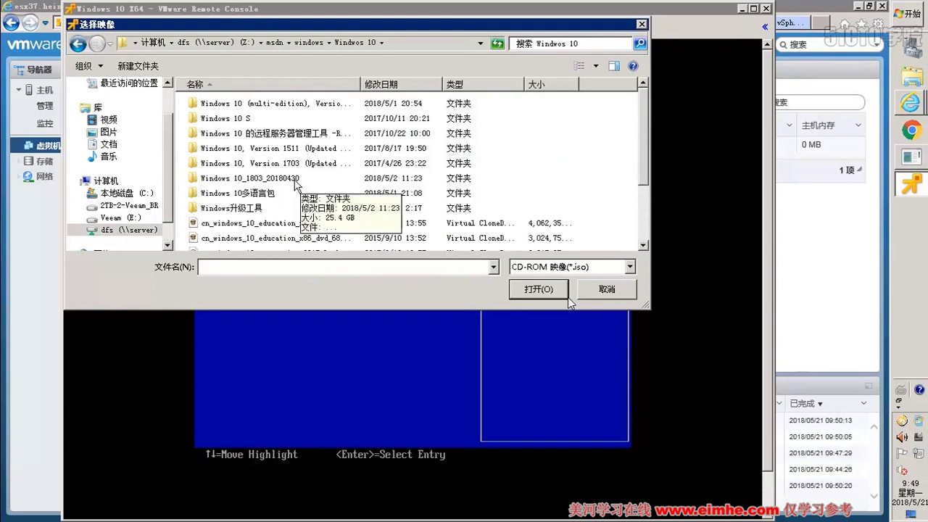
{"action": "double_click", "coordinate": [303, 178]}
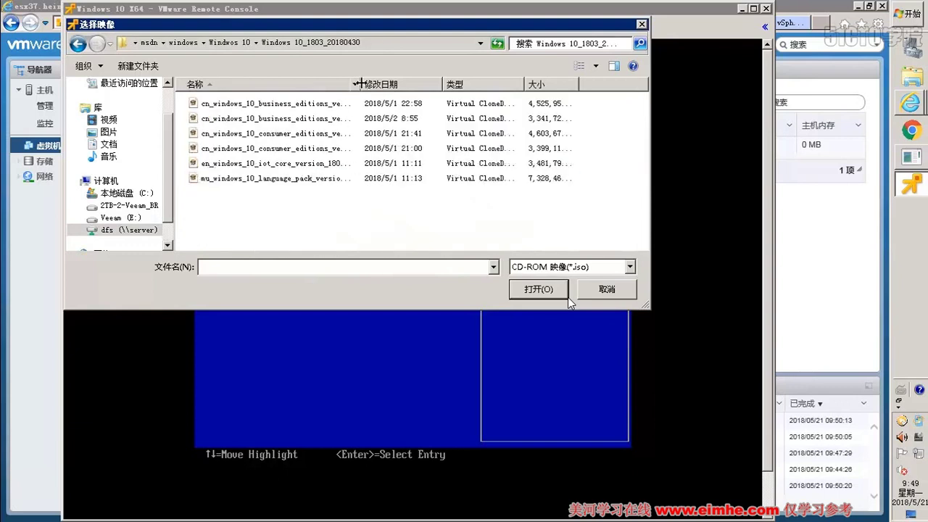
{"action": "double_click", "coordinate": [360, 84]}
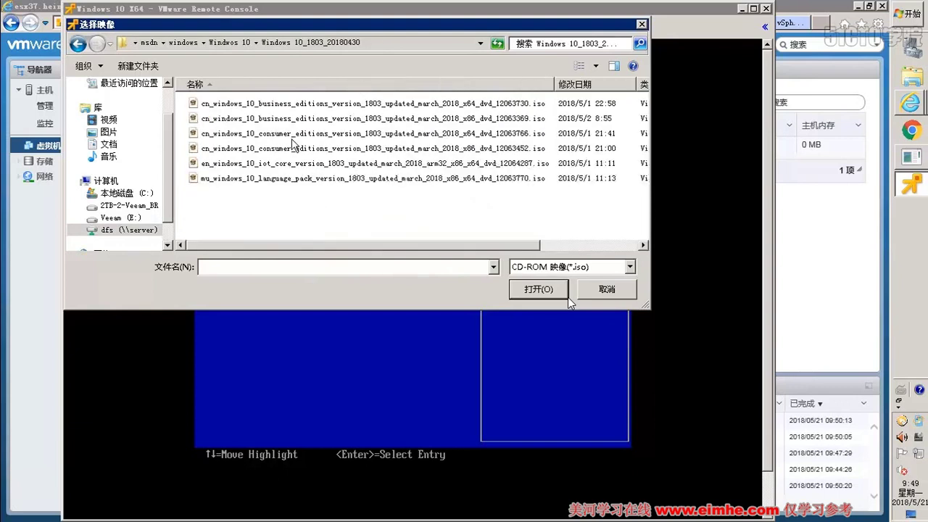
{"action": "left_click", "coordinate": [335, 107]}
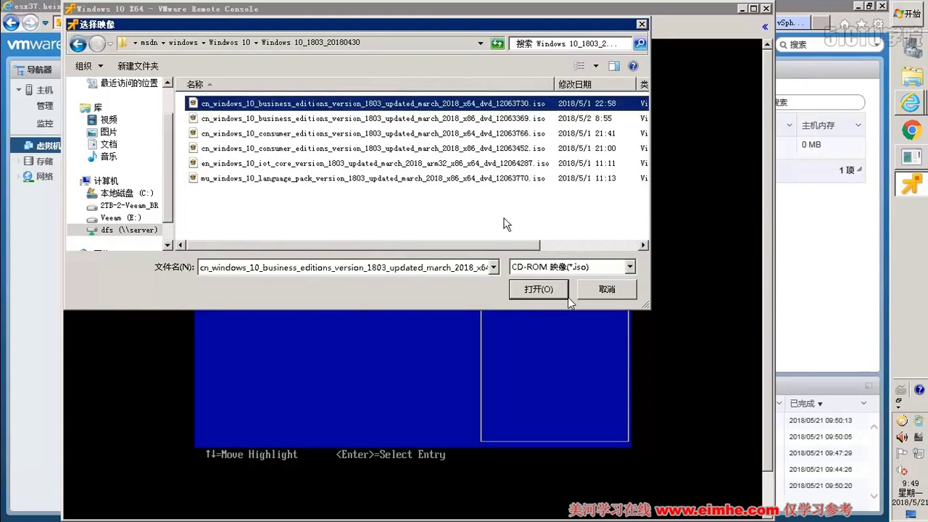
{"action": "left_click", "coordinate": [537, 290]}
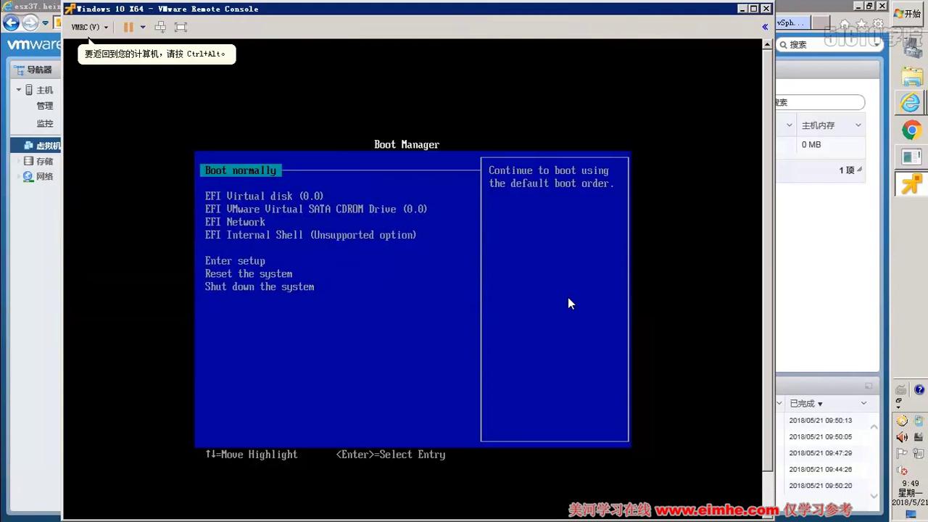
- Boot from EFI VMware Virtual SATA CDROM Drive, then release input back to the host
{"action": "key", "text": "Down"}
{"action": "key", "text": "Down"}
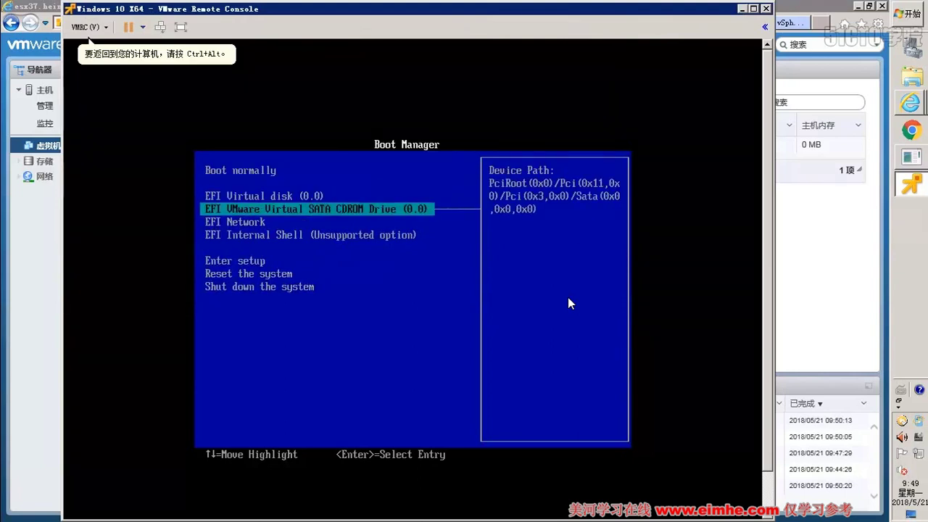
{"action": "key", "text": "Return"}
{"action": "key", "text": "Return"}
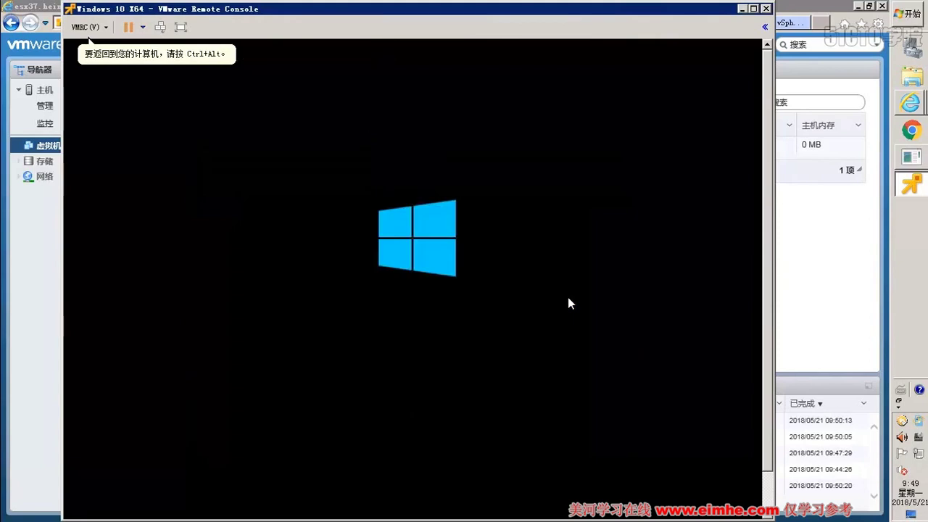
{"action": "key", "text": "ctrl+alt"}
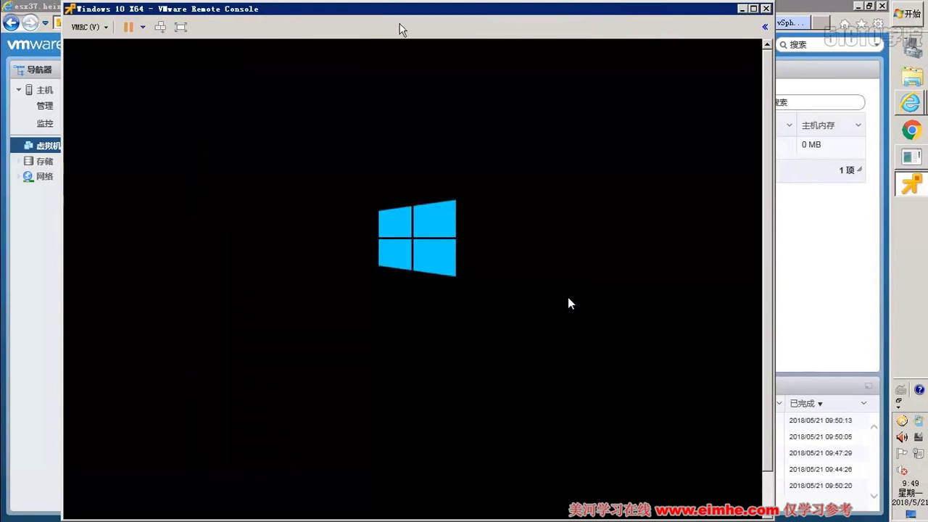
{"action": "left_click", "coordinate": [829, 6]}
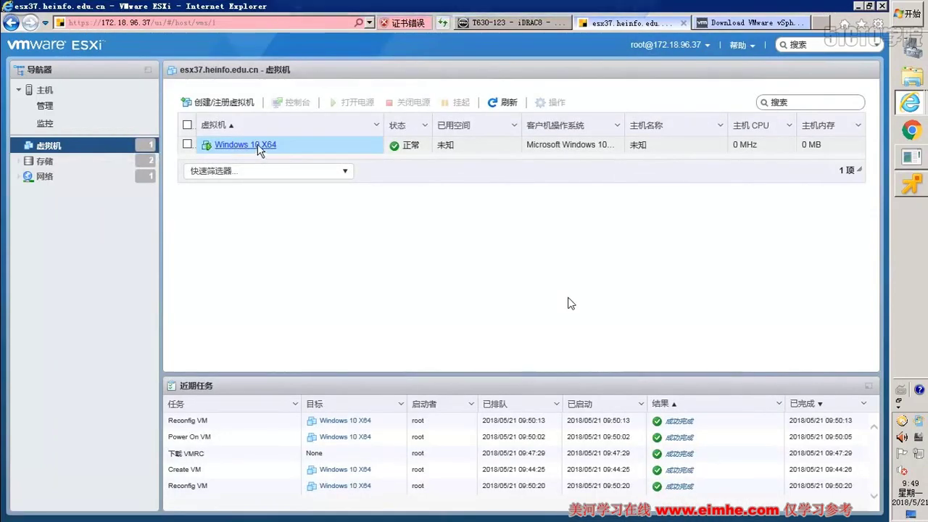
- Glance at the VMRC download tab and the esx37 host page, then return to VMRC
{"action": "left_click", "coordinate": [911, 185]}
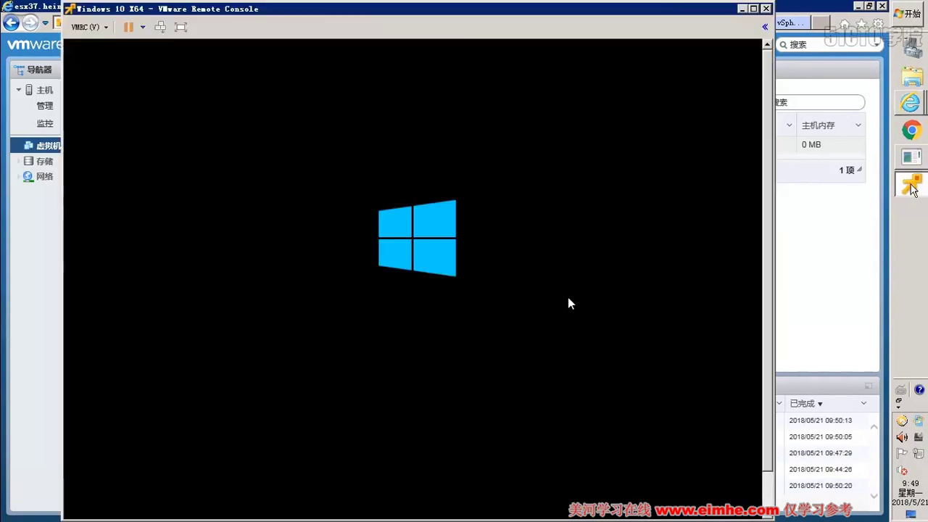
{"action": "left_click", "coordinate": [826, 11]}
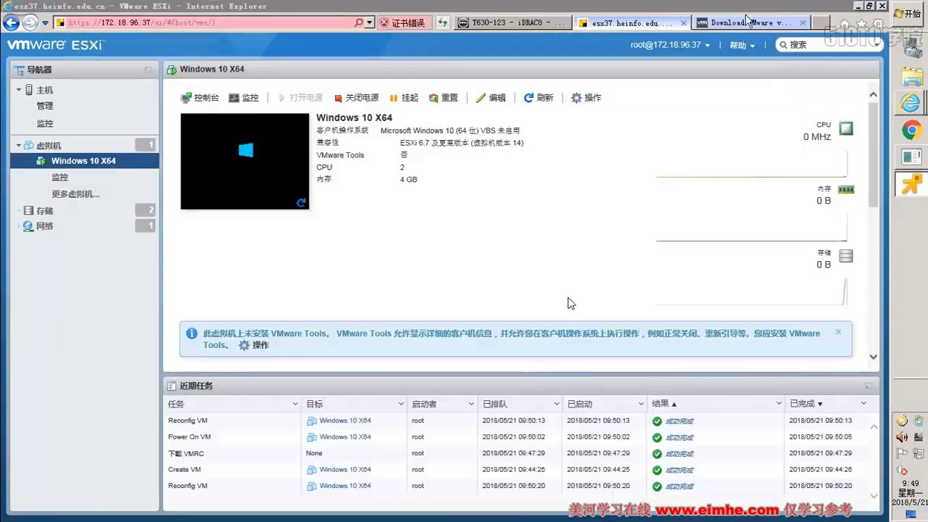
{"action": "left_click", "coordinate": [732, 23]}
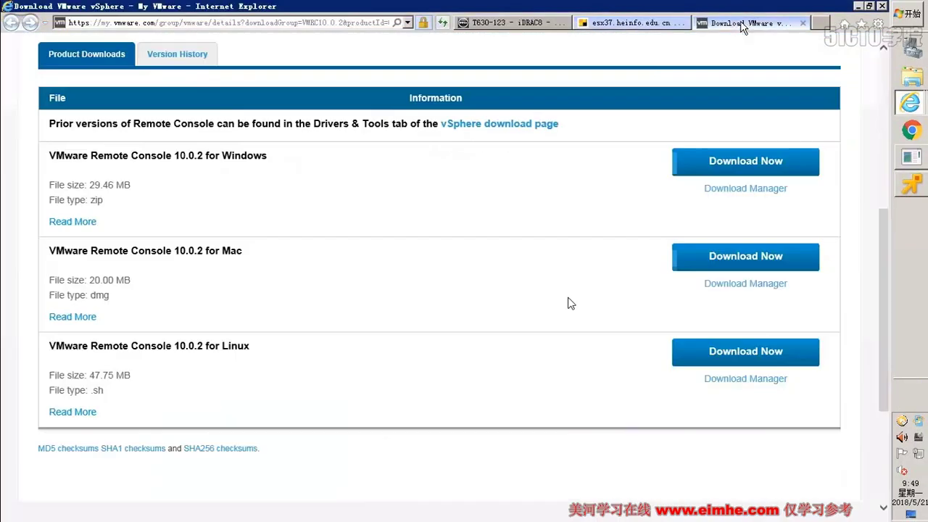
{"action": "left_click", "coordinate": [652, 23]}
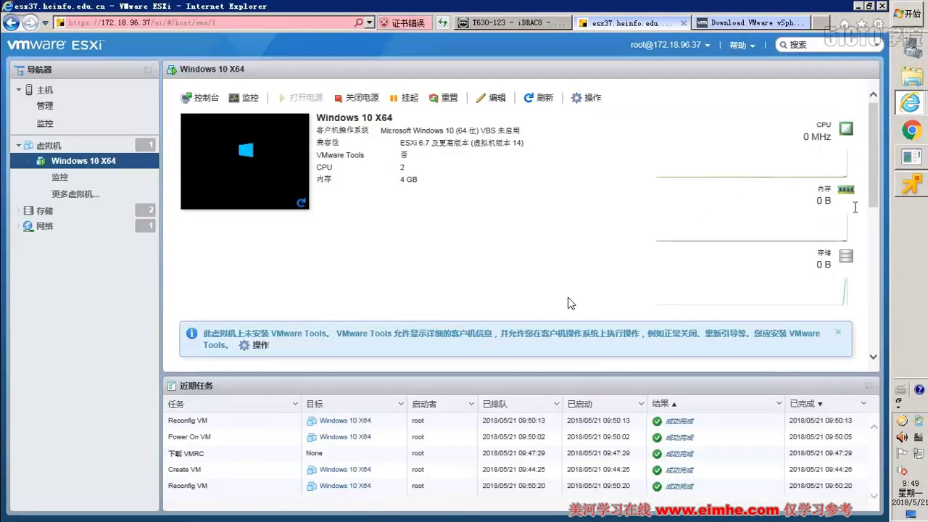
{"action": "key", "text": "alt+Tab"}
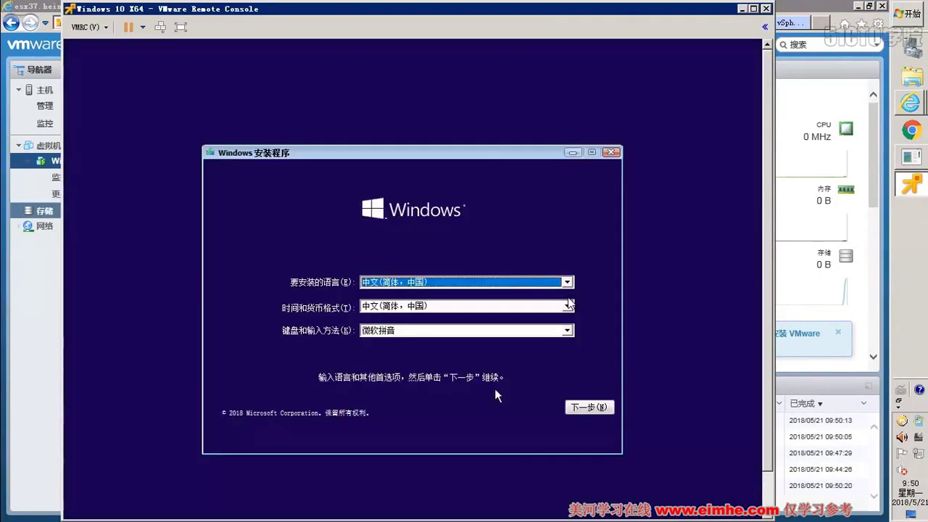
- Start Windows installation with default language settings, then open dfs (\\server) (Z:) in Explorer
{"action": "left_click", "coordinate": [576, 413]}
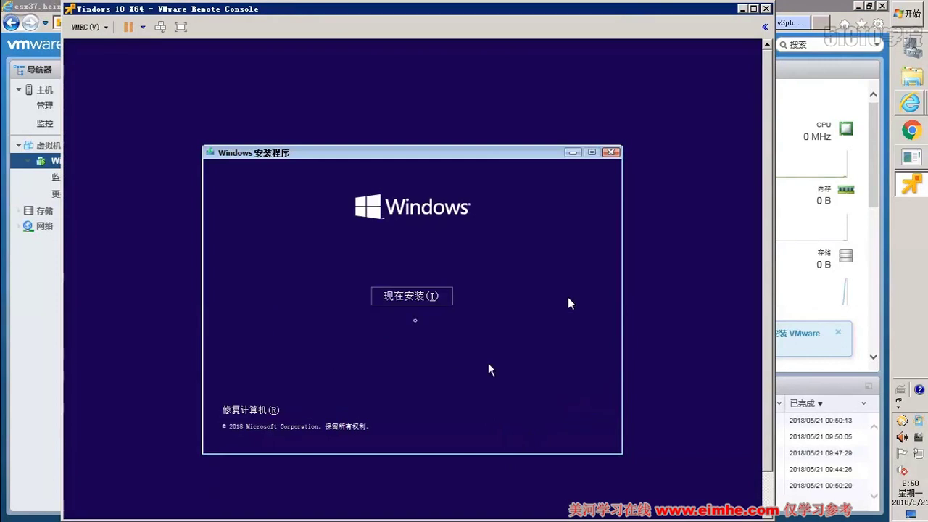
{"action": "left_click", "coordinate": [415, 295]}
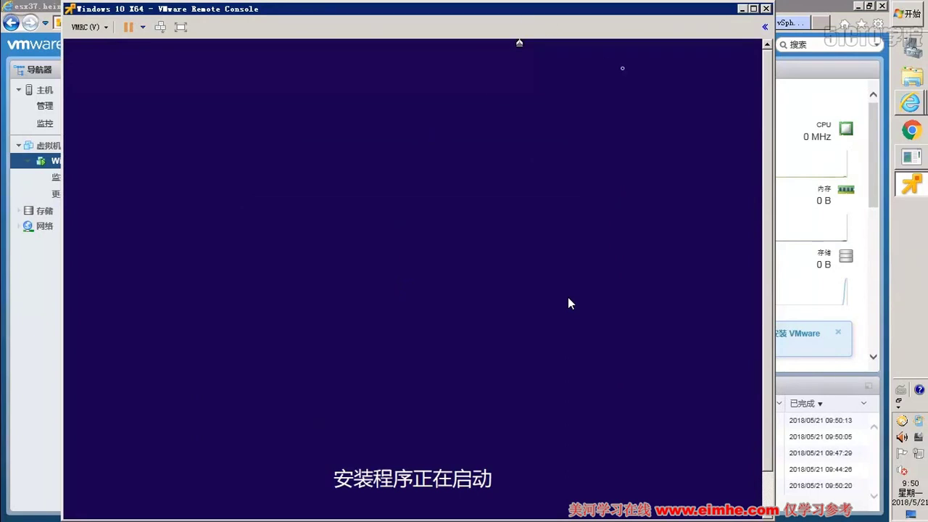
{"action": "left_click", "coordinate": [860, 8]}
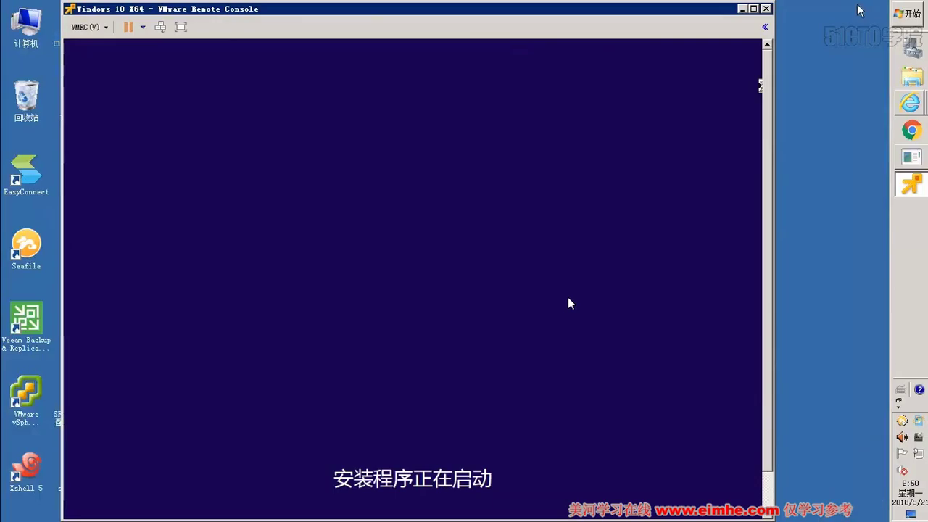
{"action": "left_click", "coordinate": [911, 76]}
{"action": "left_click", "coordinate": [273, 342]}
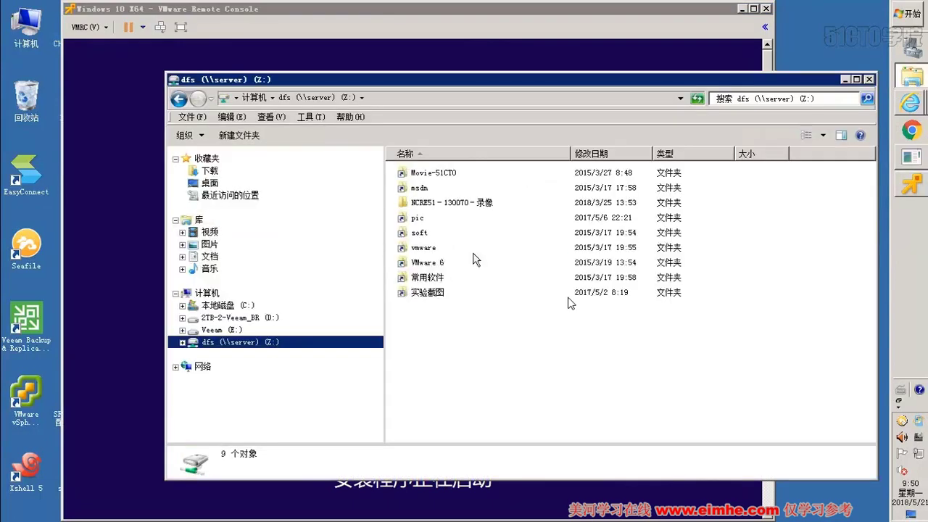
- Look through msdn\windows on the dfs share, then go back and open msdn\sql
{"action": "double_click", "coordinate": [419, 188]}
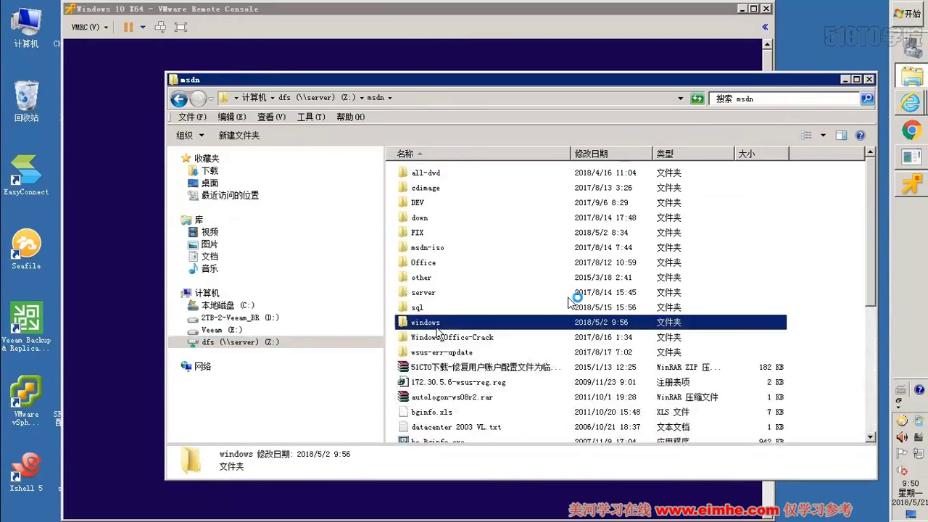
{"action": "double_click", "coordinate": [436, 326]}
{"action": "scroll", "coordinate": [461, 211], "scroll_direction": "down", "scroll_amount": 6}
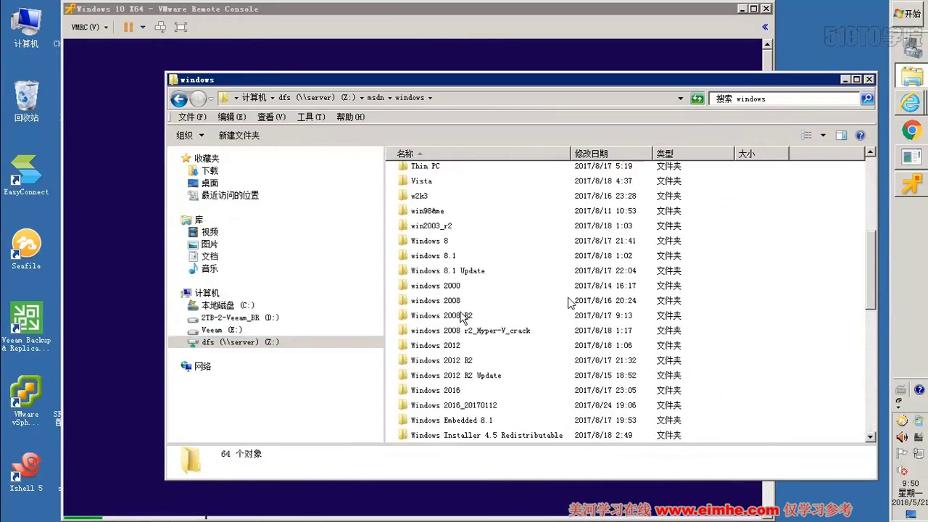
{"action": "scroll", "coordinate": [462, 319], "scroll_direction": "down", "scroll_amount": 3}
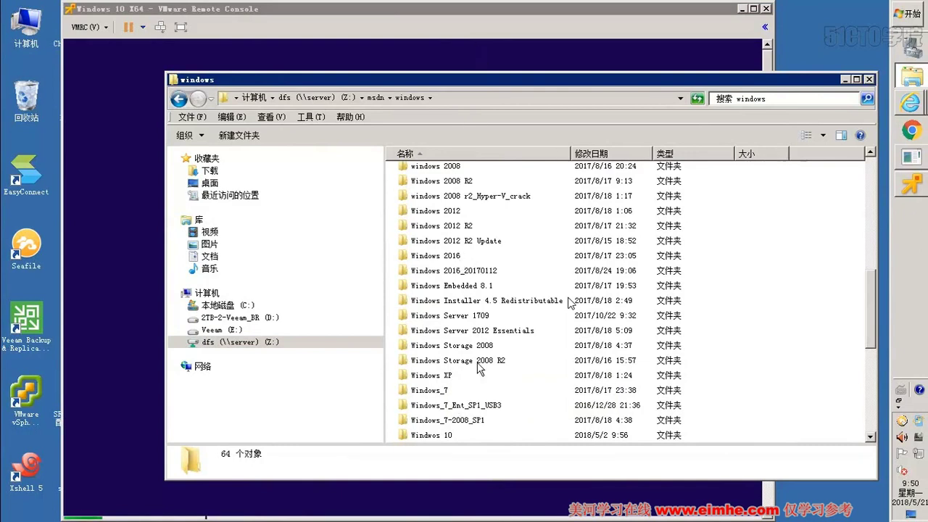
{"action": "left_click", "coordinate": [461, 422]}
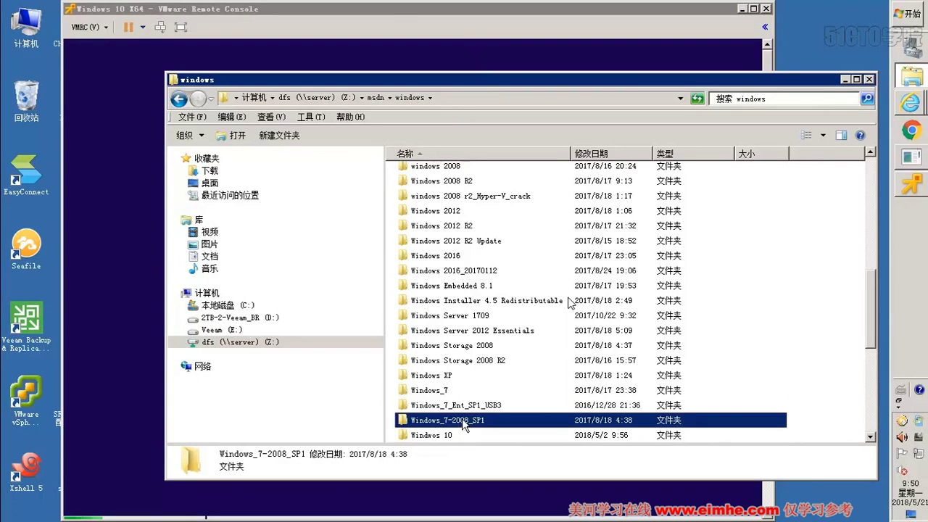
{"action": "left_click", "coordinate": [375, 97]}
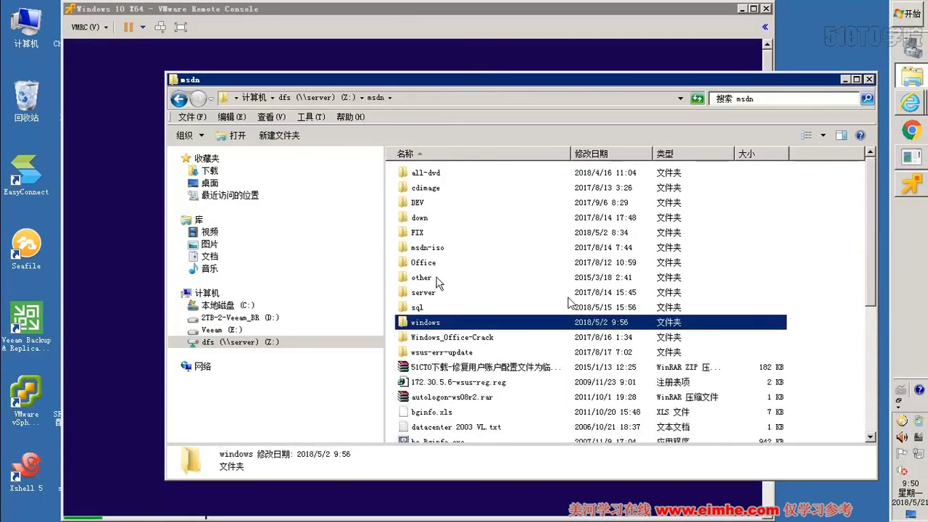
{"action": "double_click", "coordinate": [416, 308]}
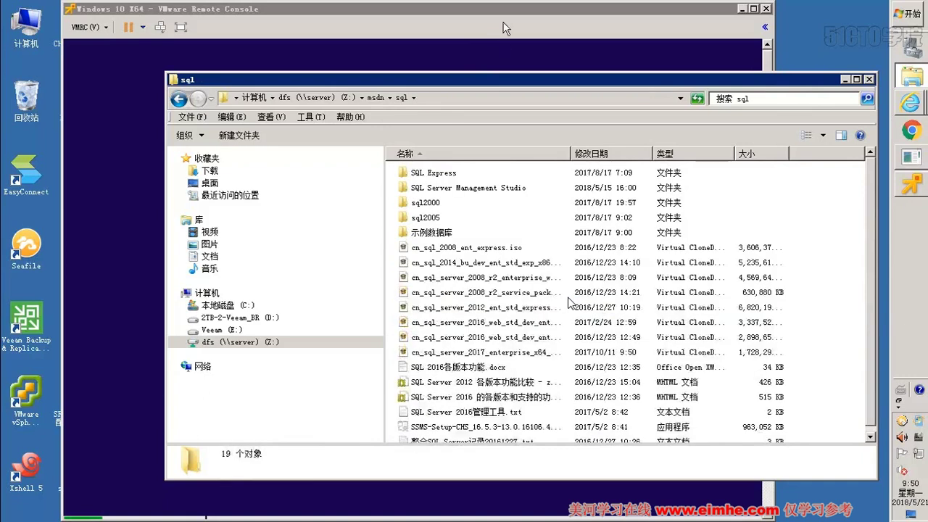
{"action": "left_click", "coordinate": [505, 27]}
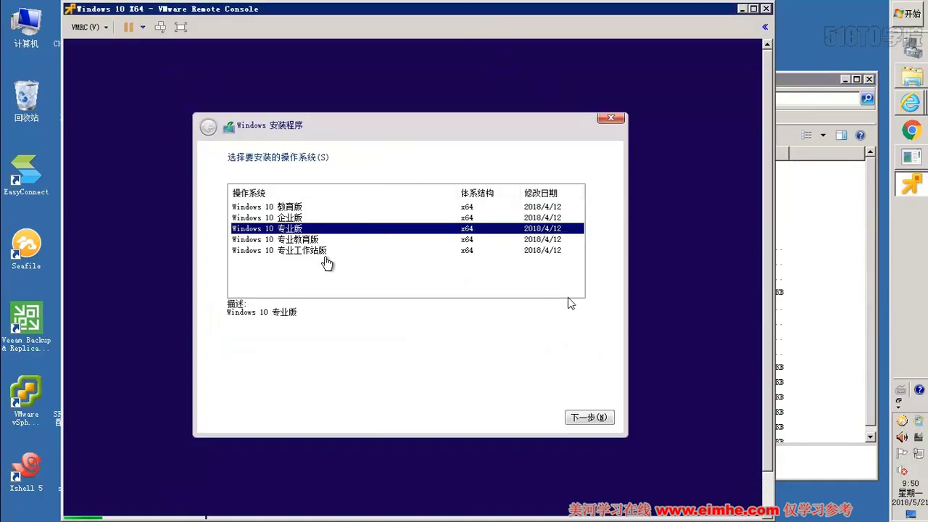
- Select Windows 10 企业版, accept the licence terms, and choose 自定义：仅安装 Windows (高级)
{"action": "left_click", "coordinate": [305, 218]}
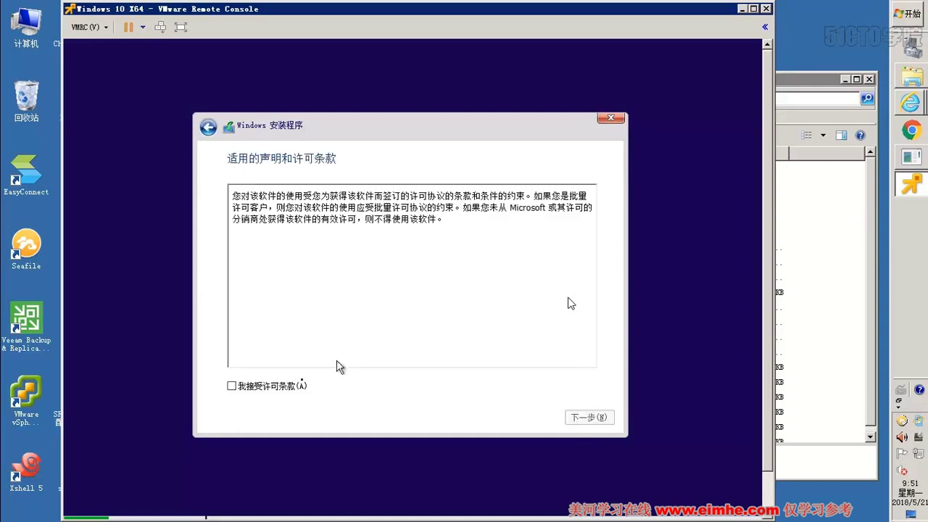
{"action": "left_click", "coordinate": [298, 385]}
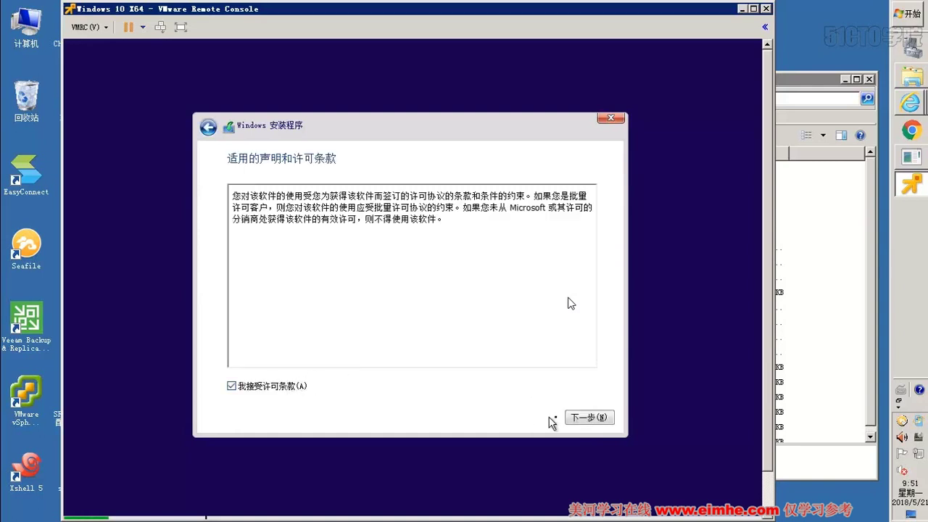
{"action": "left_click", "coordinate": [572, 418]}
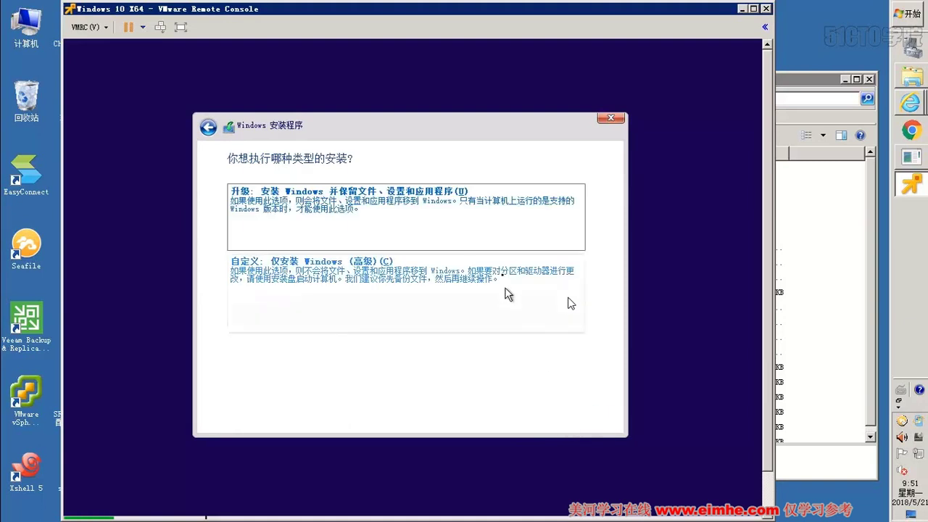
{"action": "left_click", "coordinate": [506, 278]}
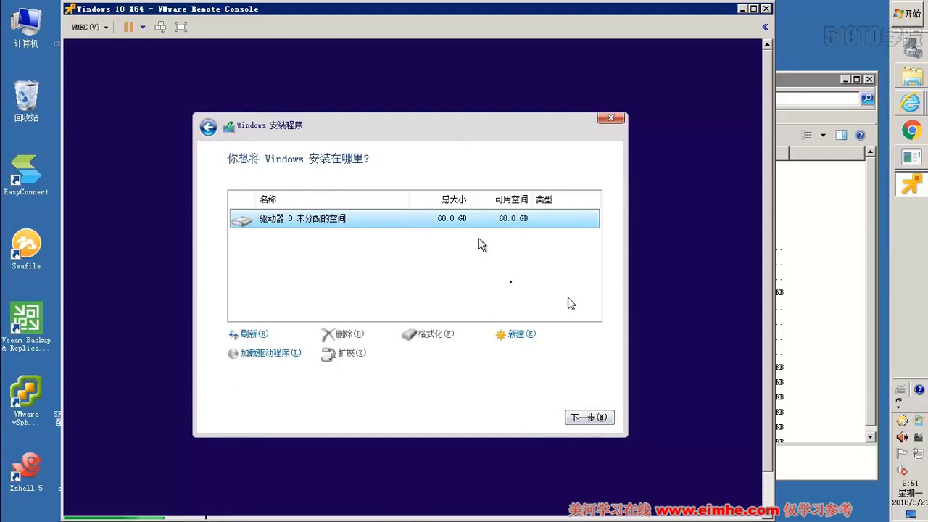
- Install Windows on the 60 GB unallocated drive 0 and let setup reach region selection
{"action": "left_click", "coordinate": [592, 419]}
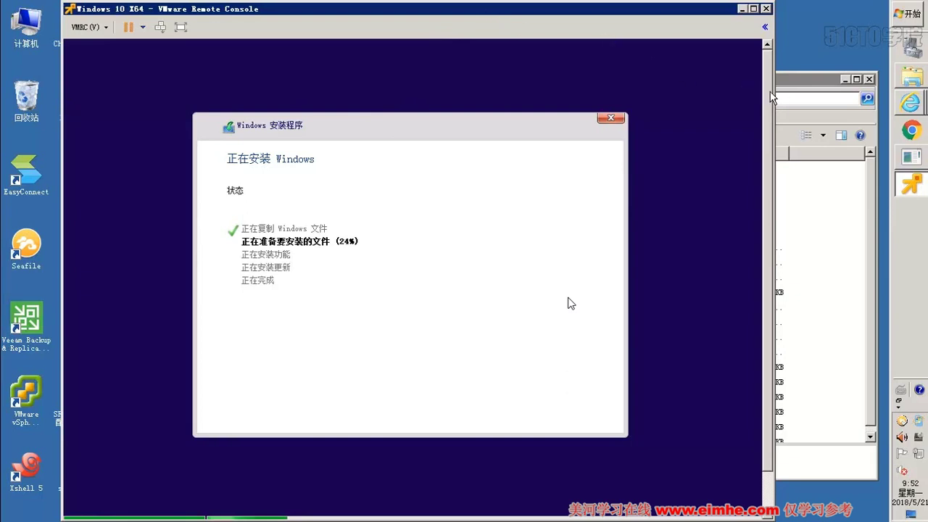
{"action": "mouse_move", "coordinate": [769, 92]}
{"action": "left_mouse_down"}
{"action": "mouse_move", "coordinate": [769, 128]}
{"action": "mouse_move", "coordinate": [769, 91]}
{"action": "left_mouse_up"}
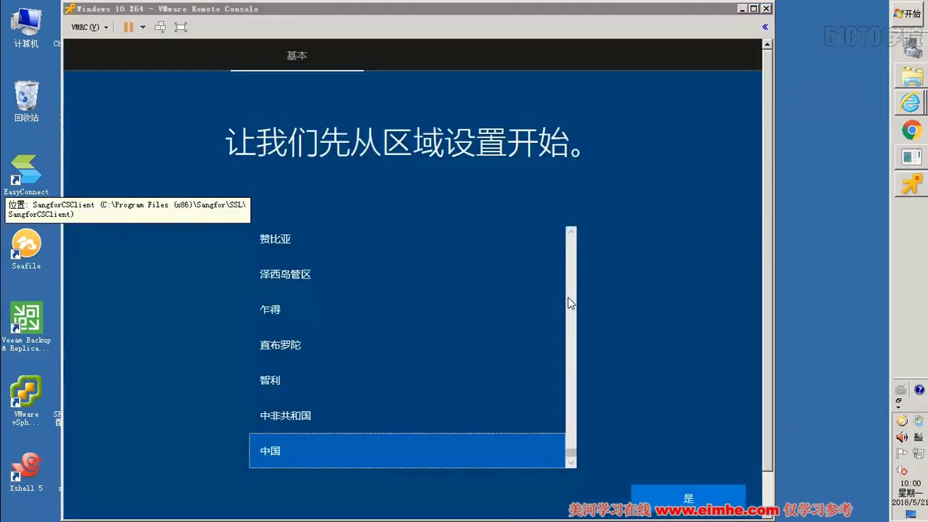
- Confirm 中国 as the region, accept Microsoft Pinyin, and skip a second keyboard layout
{"action": "left_click", "coordinate": [645, 445]}
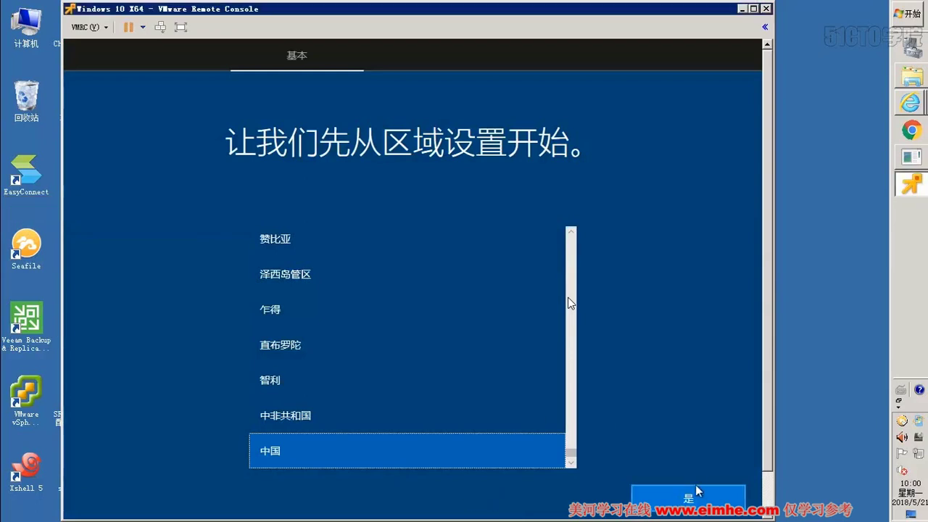
{"action": "left_click", "coordinate": [690, 499]}
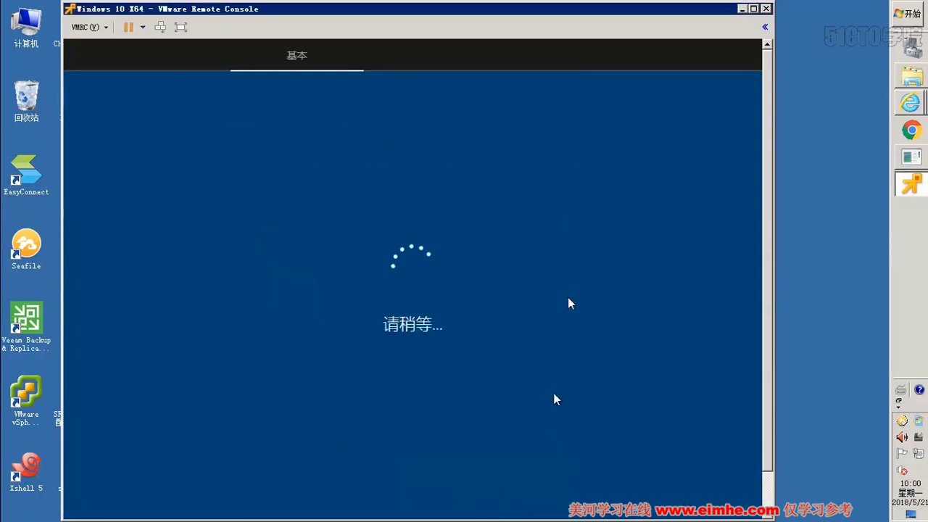
{"action": "left_click", "coordinate": [753, 9]}
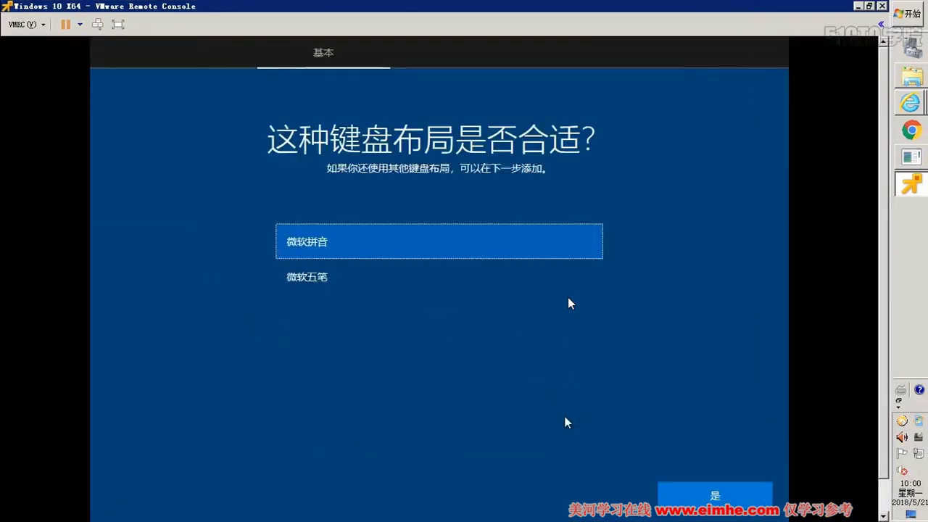
{"action": "left_click", "coordinate": [686, 487]}
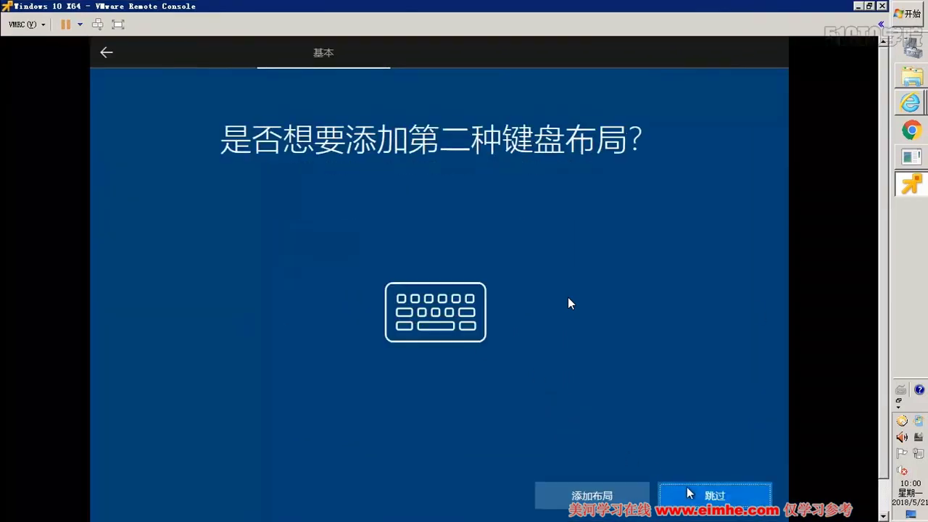
{"action": "left_click", "coordinate": [690, 493]}
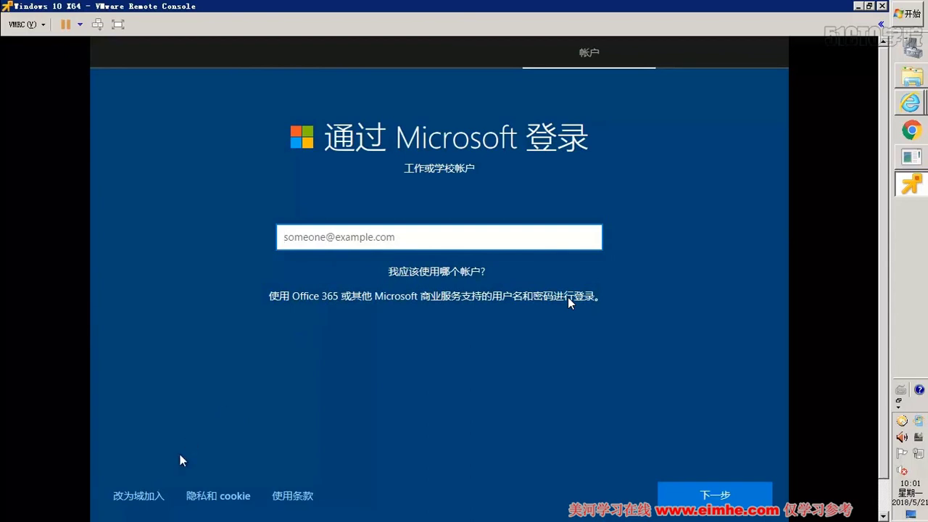
- Create an offline local account with the user's name and leave the password blank
{"action": "left_click", "coordinate": [147, 499]}
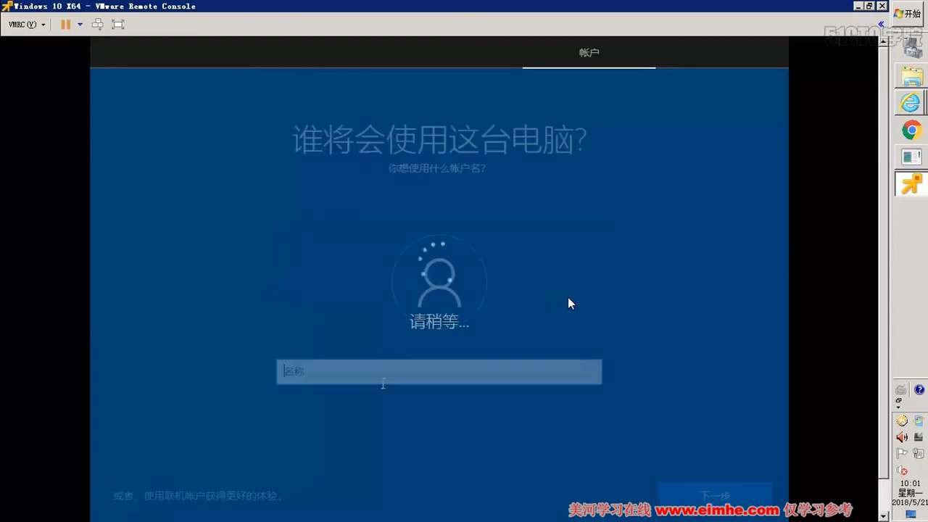
{"action": "type", "text": "linnan"}
{"action": "key", "text": "Return"}
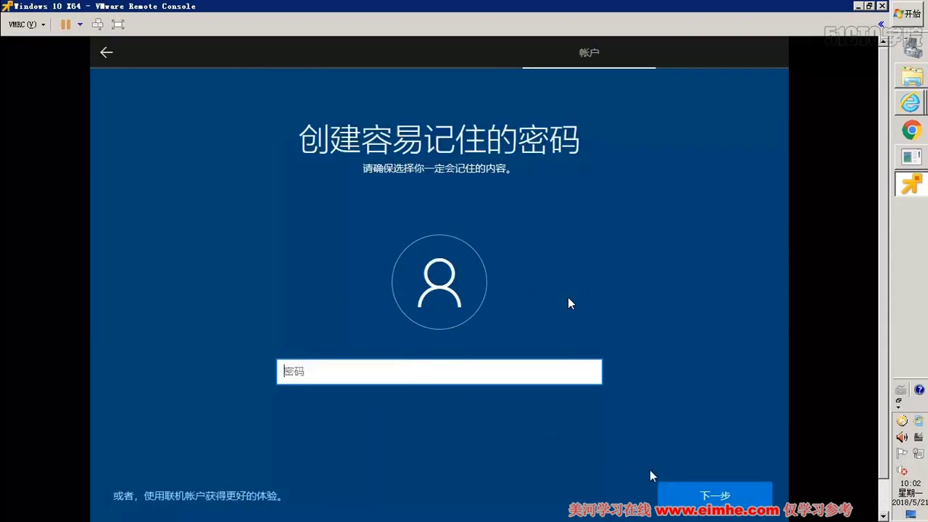
{"action": "left_click", "coordinate": [671, 497]}
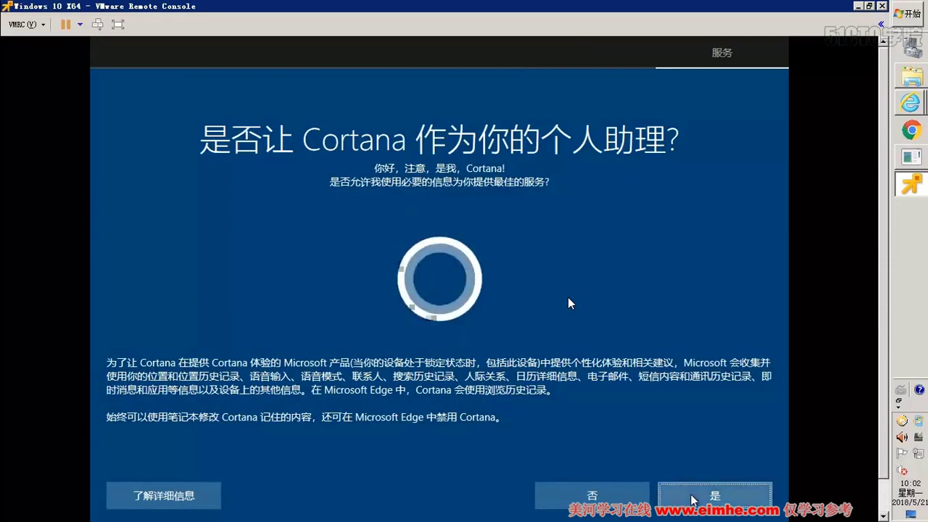
- Enable Cortana, turn off tailored experiences and location, and set diagnostics to basic
{"action": "left_click", "coordinate": [692, 498]}
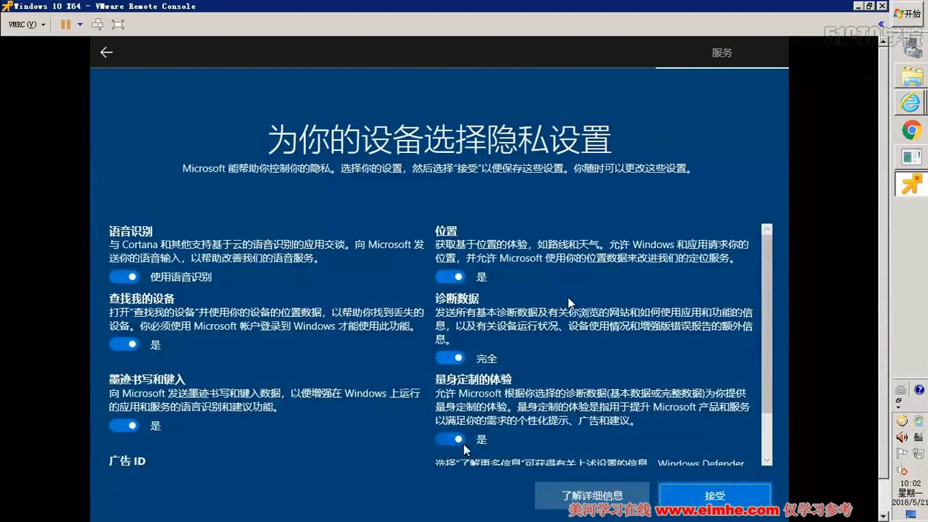
{"action": "left_click", "coordinate": [444, 435]}
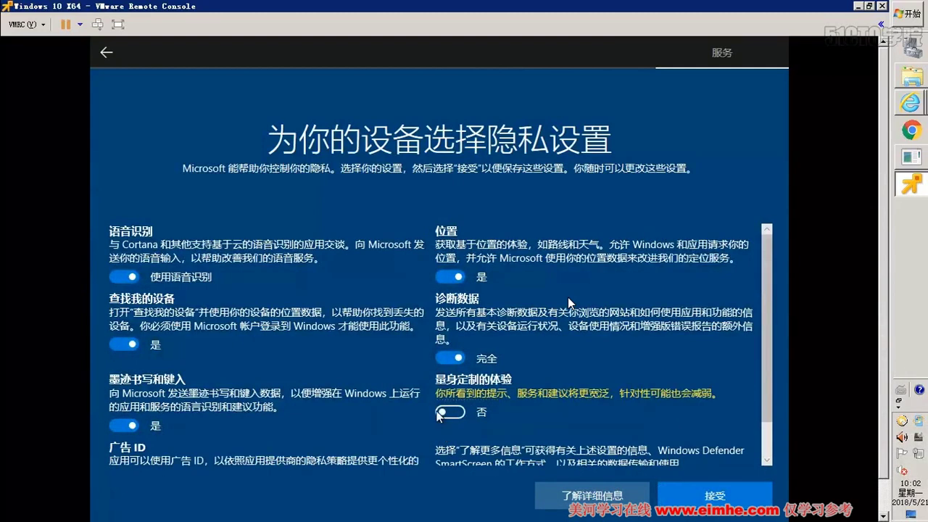
{"action": "left_click", "coordinate": [449, 357]}
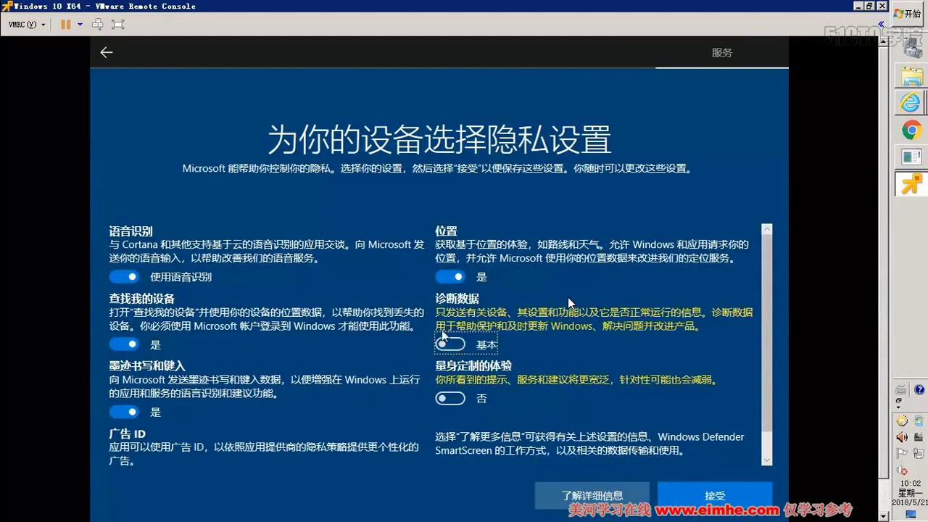
{"action": "left_click", "coordinate": [447, 279]}
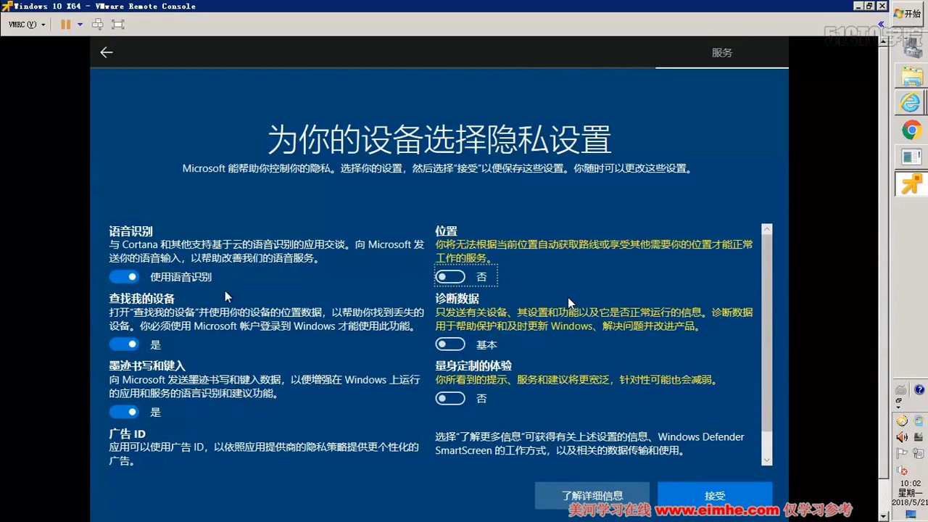
- Turn off speech, Find my device, inking and advertising ID, accept, then switch to the ESXi host client
{"action": "left_click", "coordinate": [116, 280]}
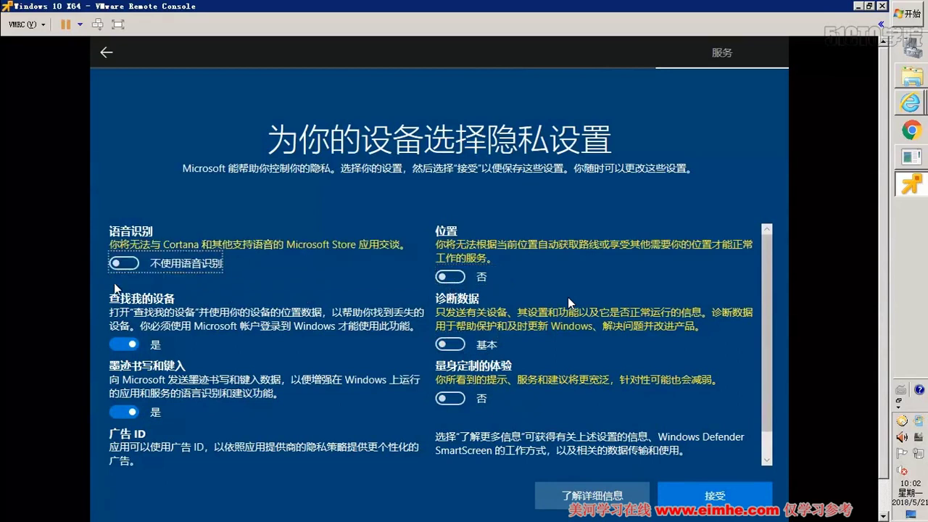
{"action": "left_click", "coordinate": [125, 343]}
{"action": "left_click", "coordinate": [124, 412]}
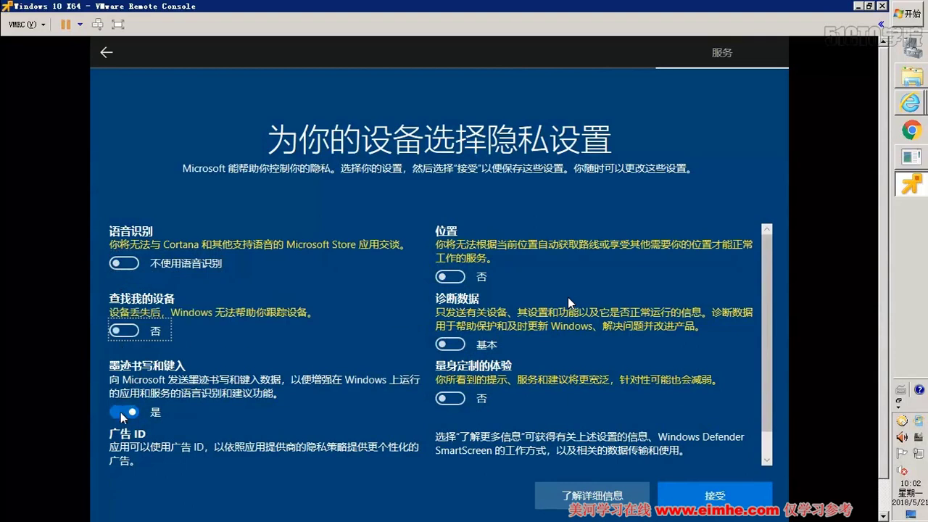
{"action": "scroll", "coordinate": [301, 454], "scroll_direction": "down", "scroll_amount": 1}
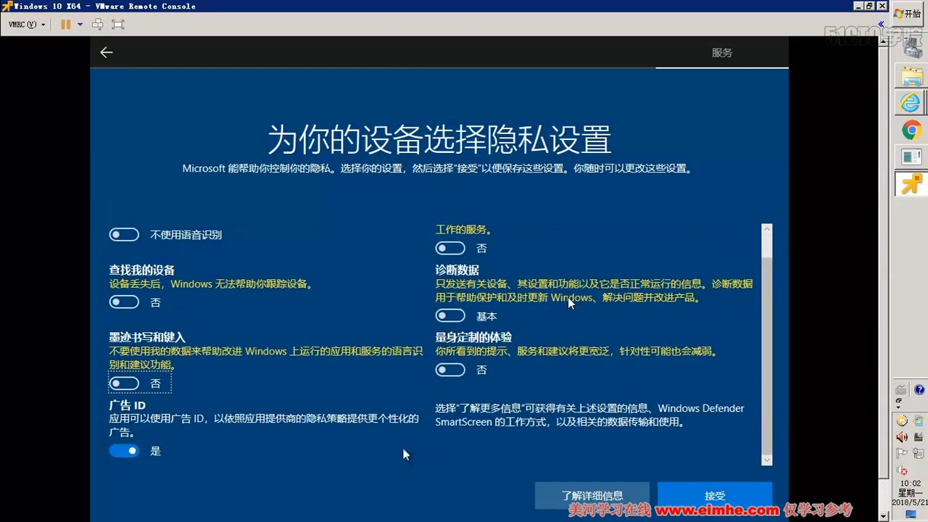
{"action": "left_click", "coordinate": [123, 453]}
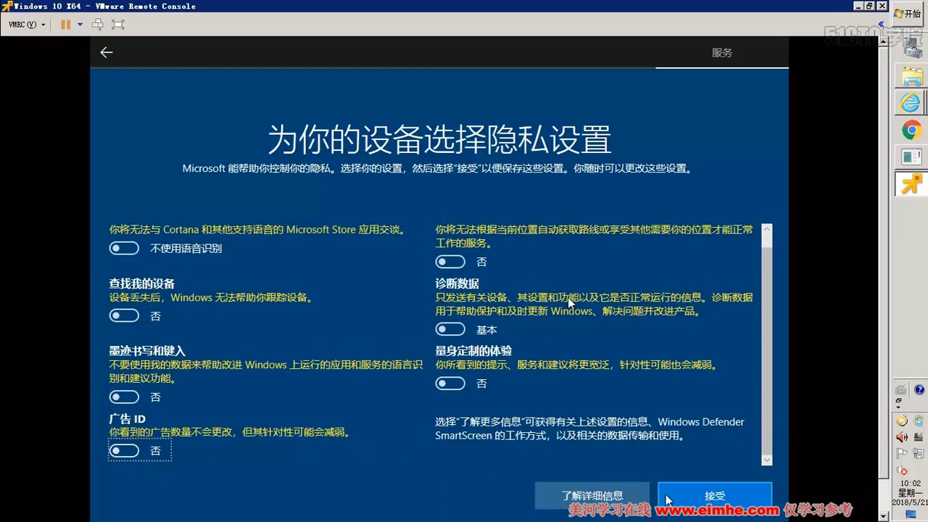
{"action": "left_click", "coordinate": [701, 499]}
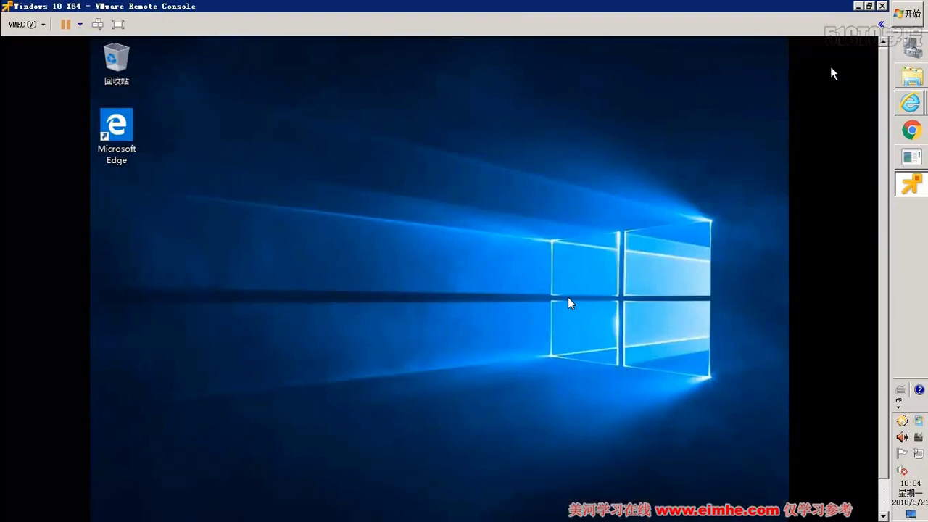
{"action": "left_click", "coordinate": [913, 106]}
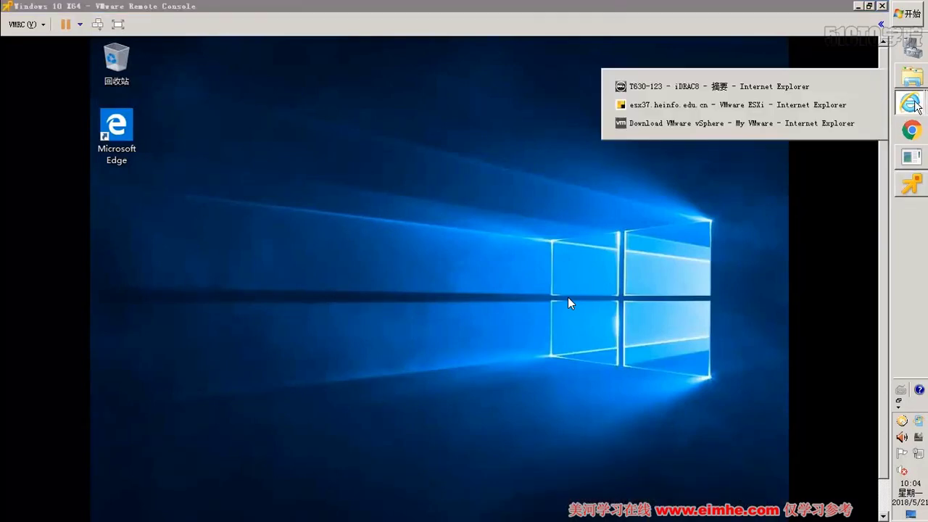
{"action": "left_click", "coordinate": [744, 113]}
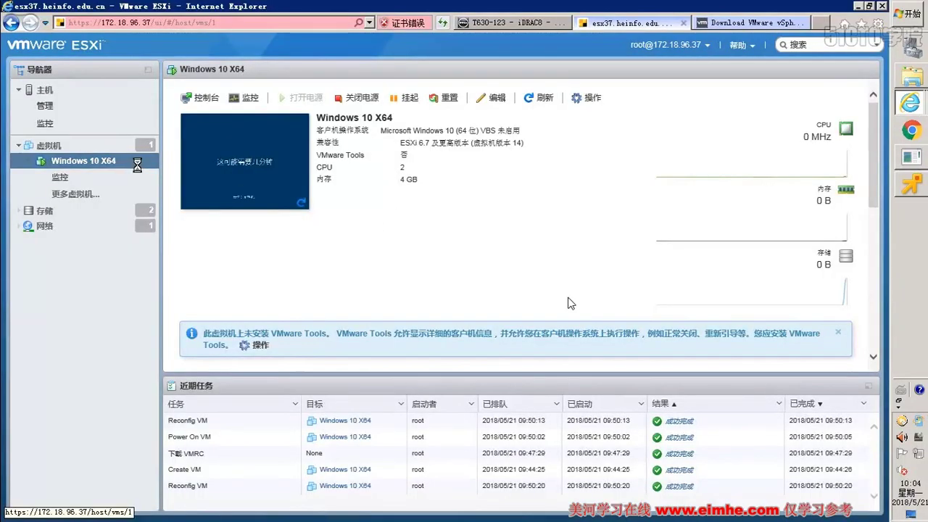
- Mount the VMware Tools installer on Windows 10 X64 via 客户机操作系统 and return to its console
{"action": "right_click", "coordinate": [137, 166]}
{"action": "mouse_move", "coordinate": [190, 219]}
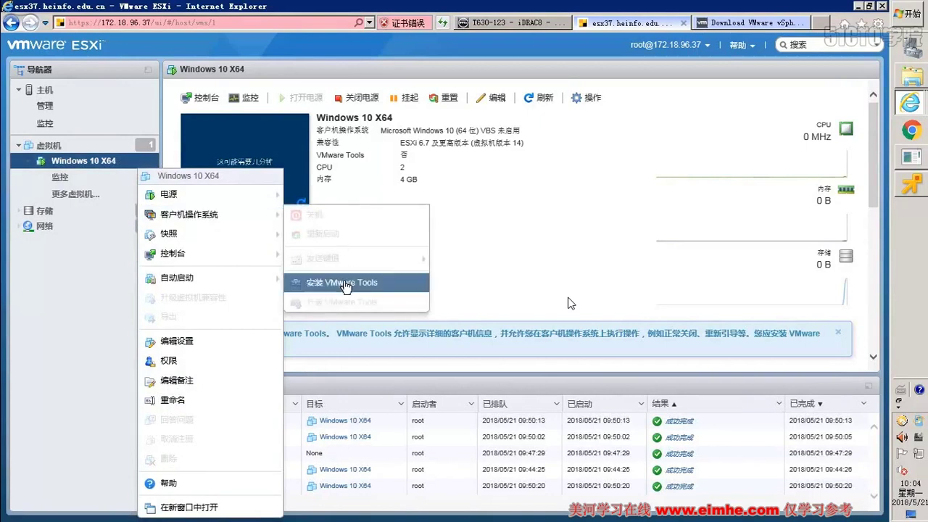
{"action": "left_click", "coordinate": [346, 285]}
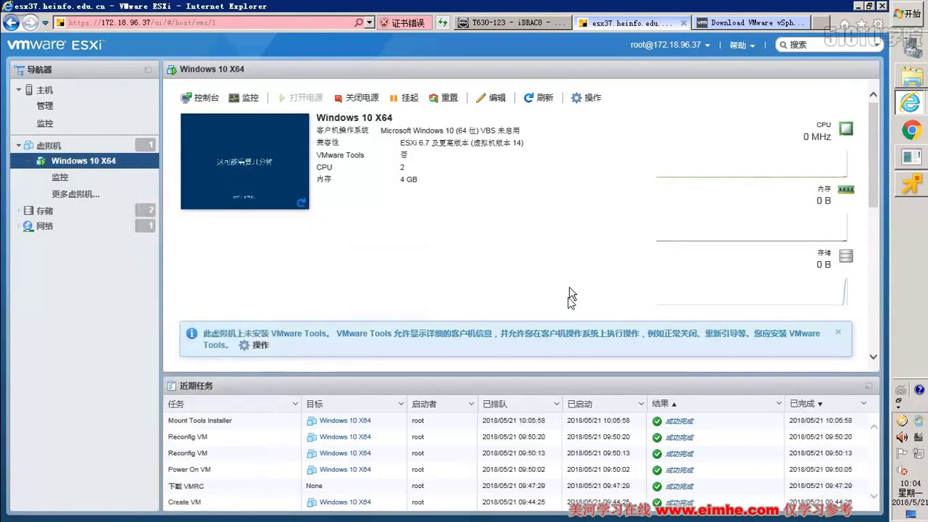
{"action": "left_click", "coordinate": [912, 187]}
{"action": "left_click", "coordinate": [141, 81]}
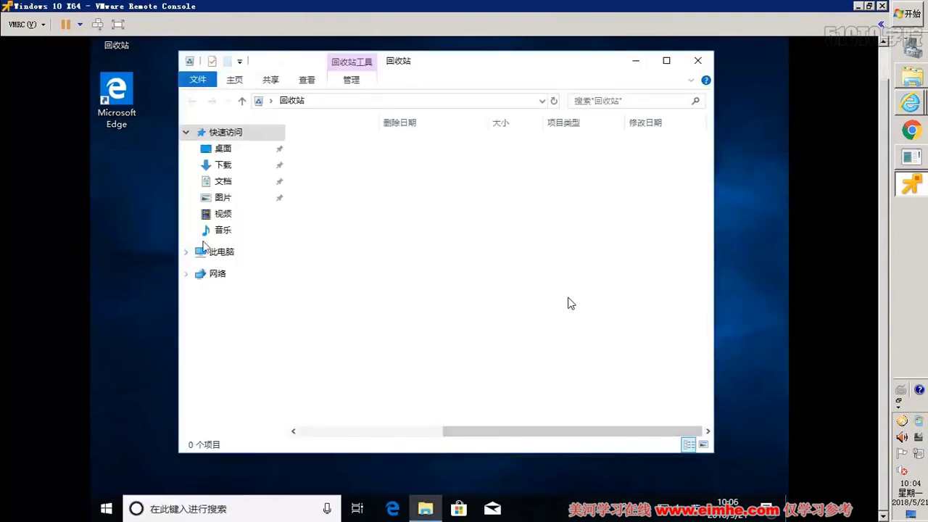
- Go to This PC and open the VMware Tools DVD drive (D:)
{"action": "left_click", "coordinate": [211, 253]}
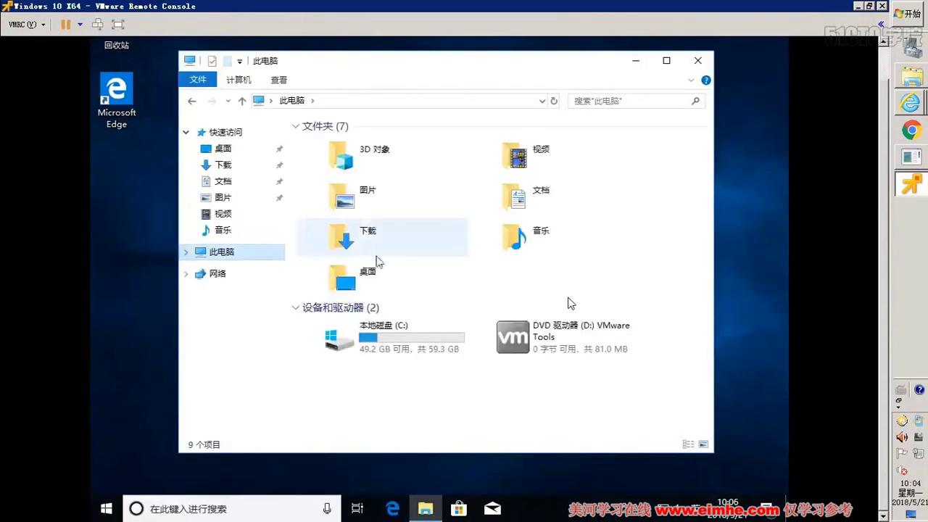
{"action": "left_click", "coordinate": [524, 335]}
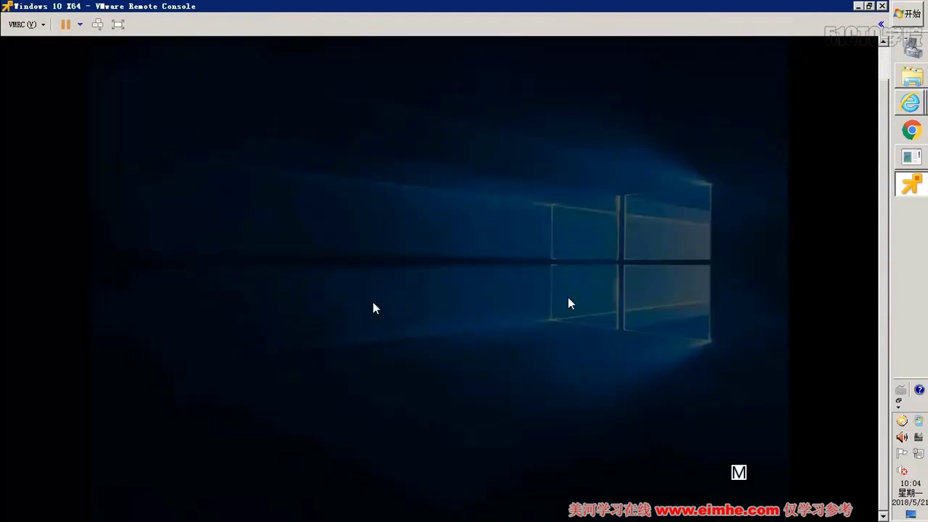
- Allow the VMware Tools installer to run, then launch msconfig from the Run dialog
{"action": "left_click", "coordinate": [397, 339]}
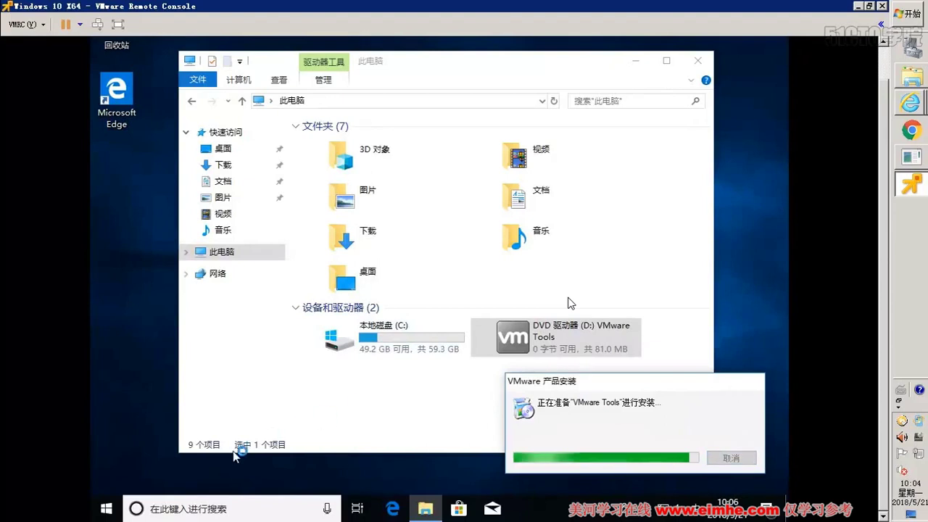
{"action": "right_click", "coordinate": [106, 509]}
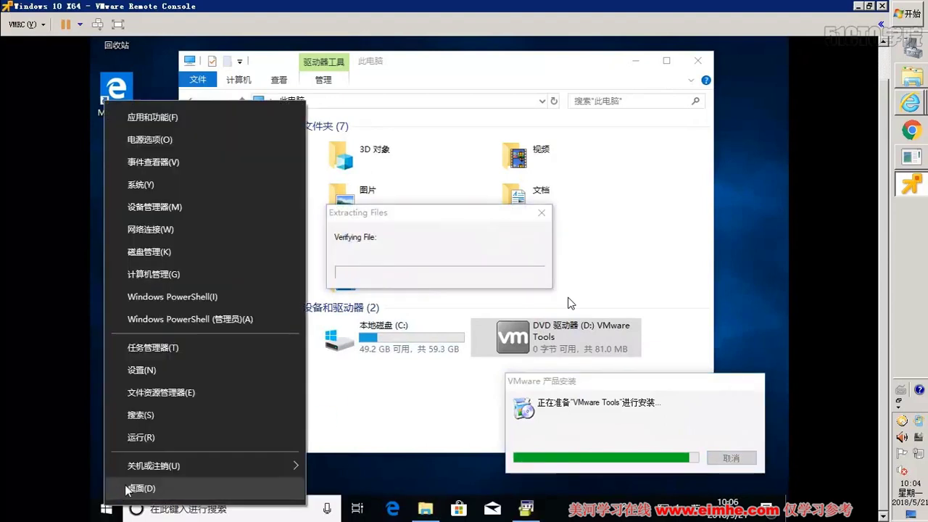
{"action": "left_click", "coordinate": [181, 437]}
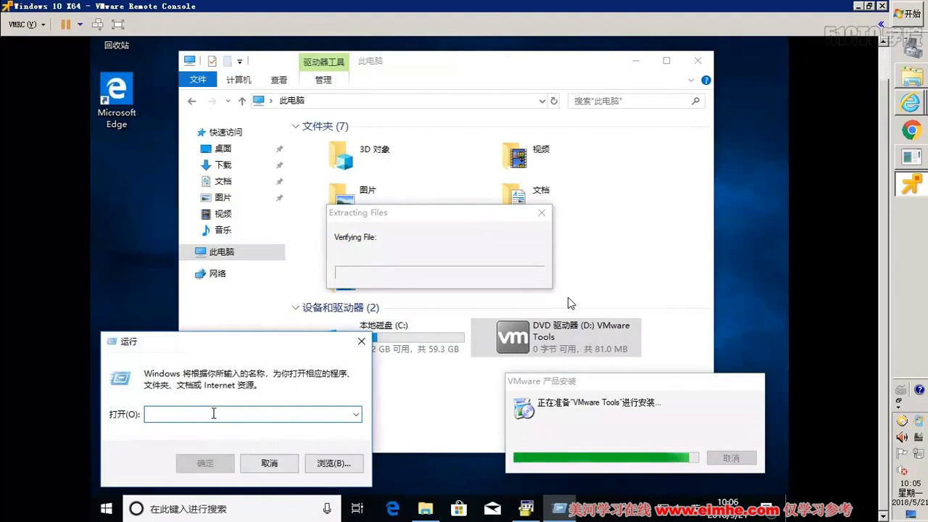
{"action": "type", "text": "msconfig"}
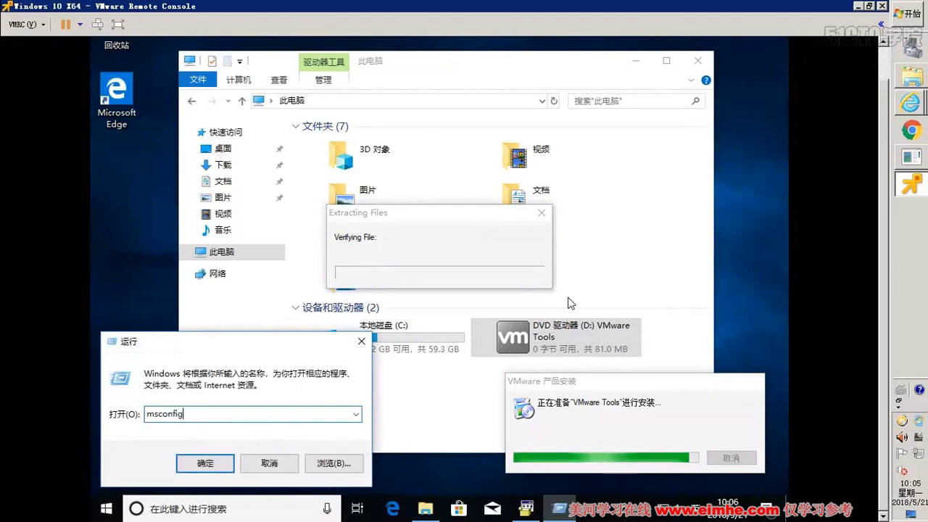
{"action": "key", "text": "Return"}
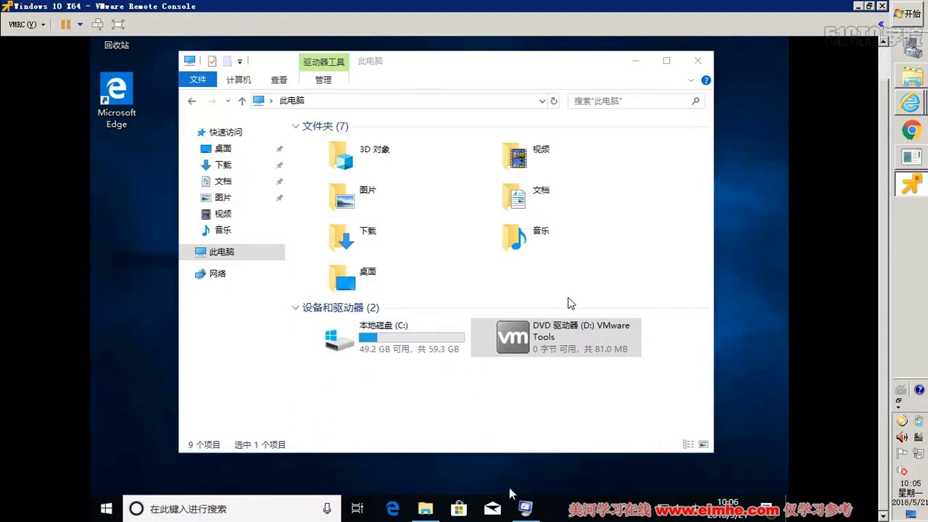
- From msconfig's Tools tab, change UAC settings to Never notify and approve the change
{"action": "left_click", "coordinate": [525, 510]}
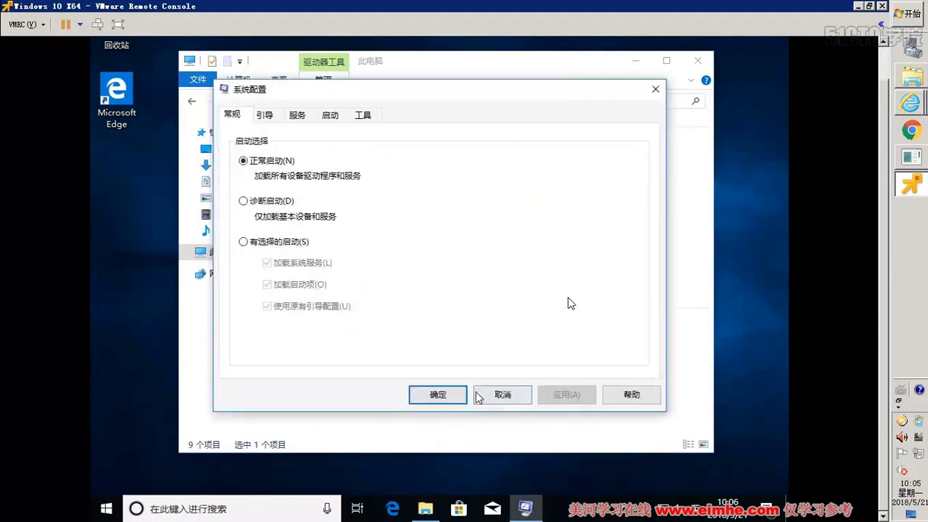
{"action": "left_click", "coordinate": [364, 116]}
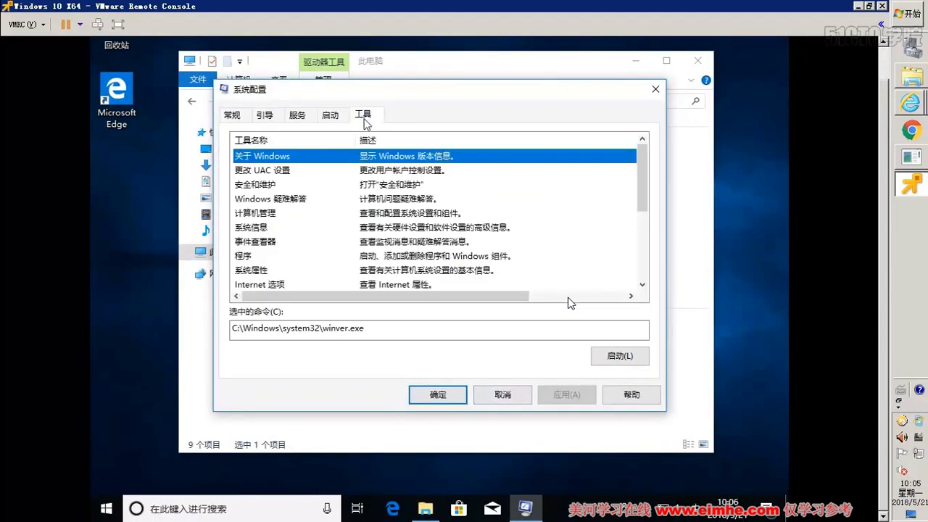
{"action": "left_click", "coordinate": [326, 171]}
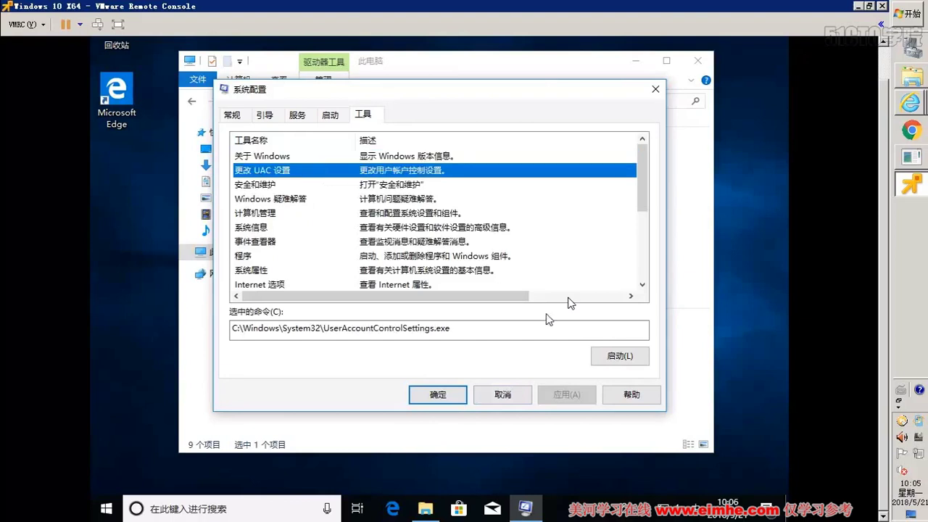
{"action": "left_click", "coordinate": [610, 357]}
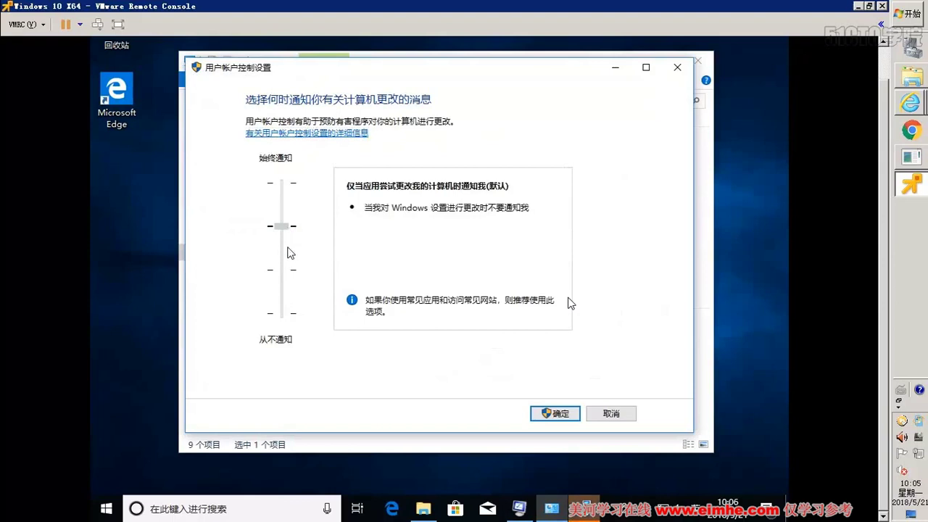
{"action": "left_click_drag", "start_coordinate": [288, 252], "coordinate": [294, 315]}
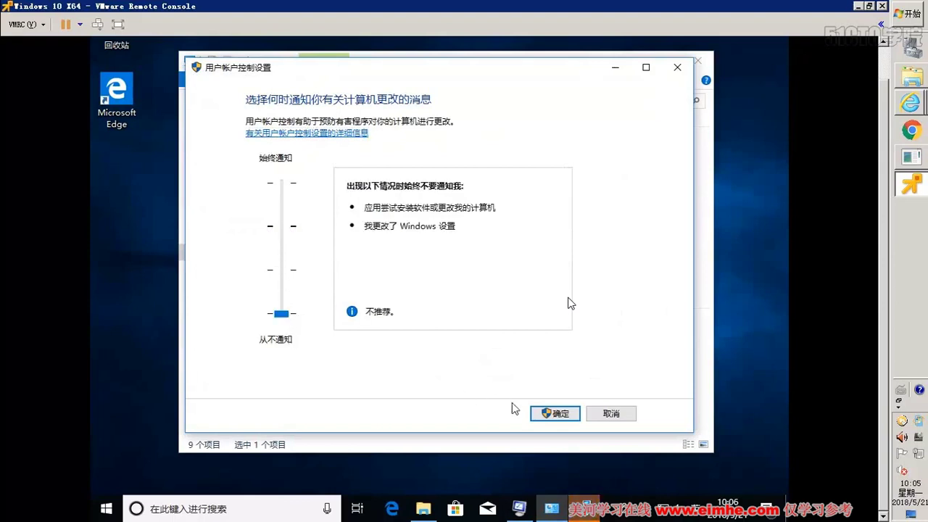
{"action": "left_click", "coordinate": [552, 415]}
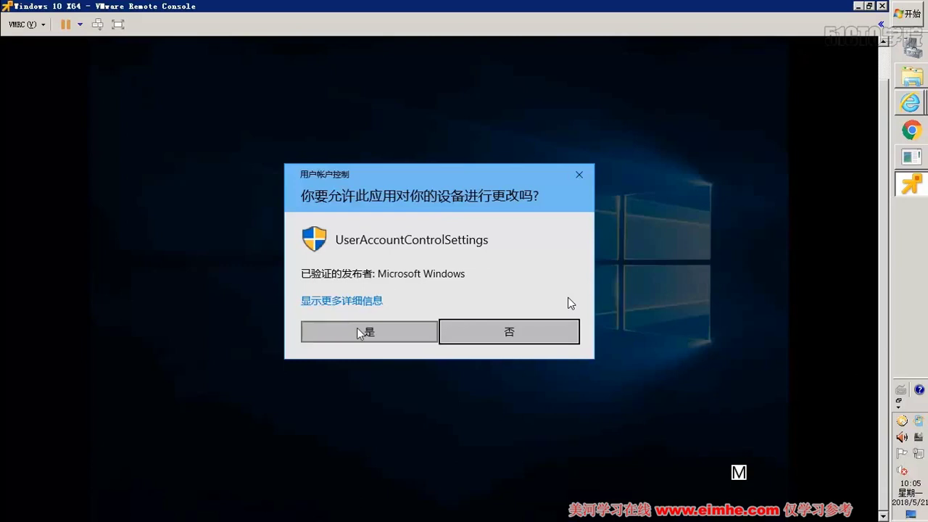
{"action": "left_click", "coordinate": [361, 333]}
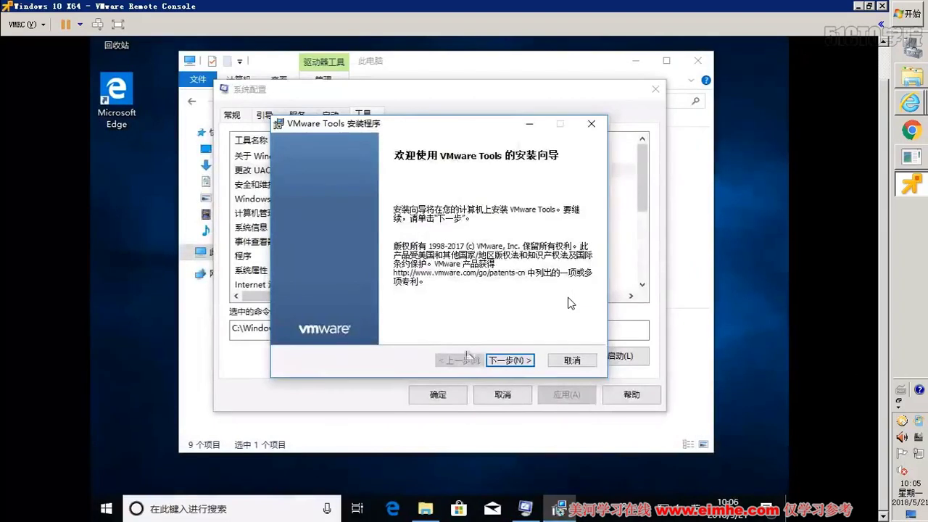
- Start the VMware Tools installation with the default setup type and close System Configuration
{"action": "left_click", "coordinate": [517, 361]}
{"action": "left_click", "coordinate": [517, 361]}
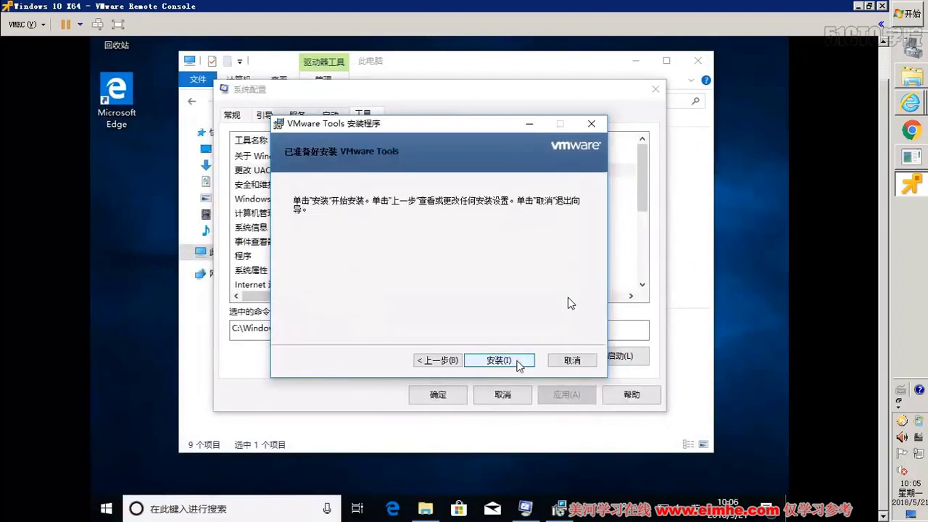
{"action": "left_click", "coordinate": [517, 361]}
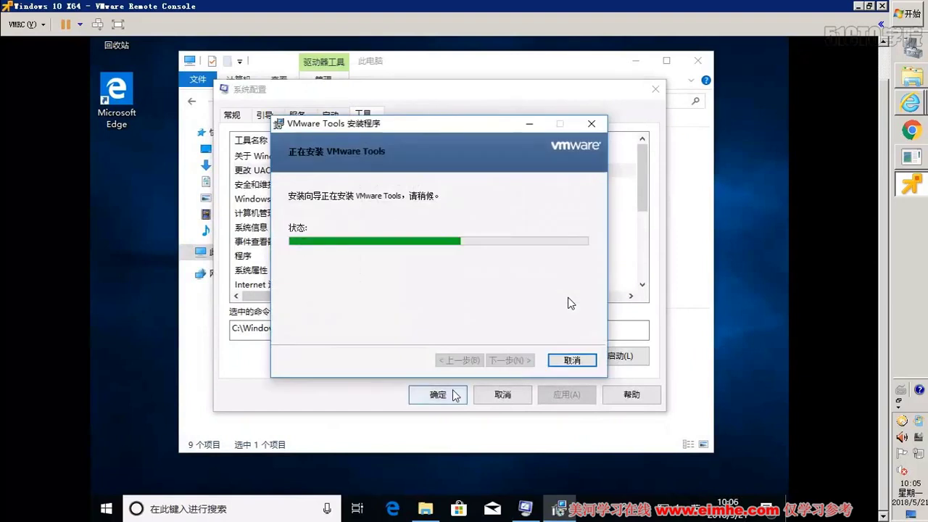
{"action": "left_click", "coordinate": [458, 392]}
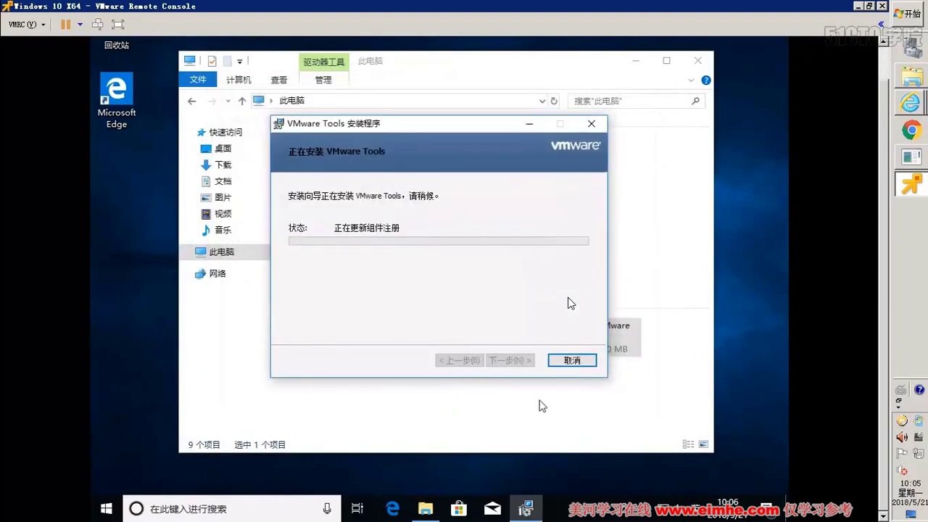
- Shrink the taskbar search box to the Cortana icon and unpin Mail and Microsoft Store
{"action": "right_click", "coordinate": [186, 499]}
{"action": "mouse_move", "coordinate": [305, 221]}
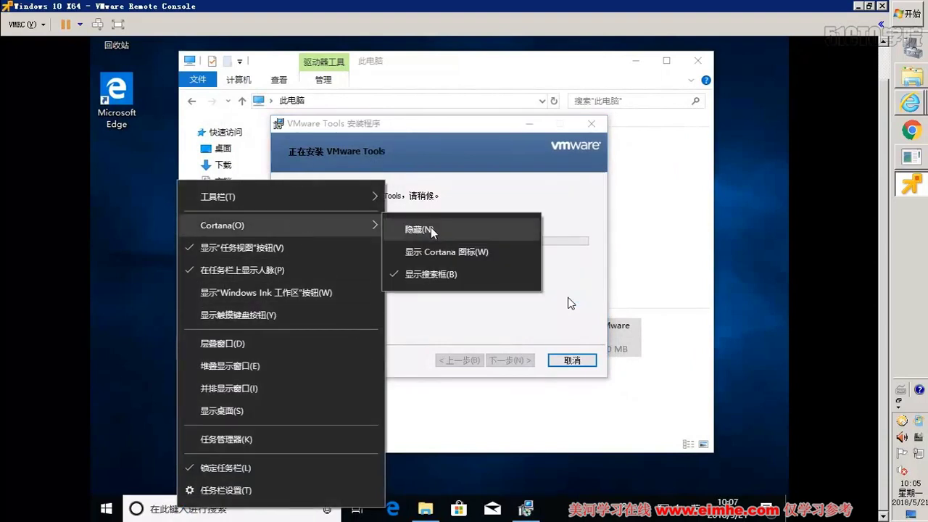
{"action": "left_click", "coordinate": [434, 251]}
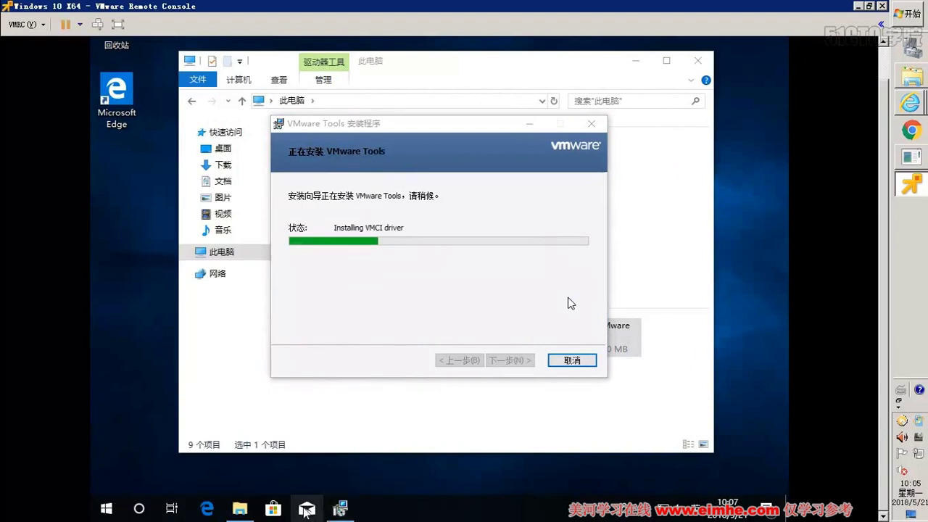
{"action": "right_click", "coordinate": [307, 509]}
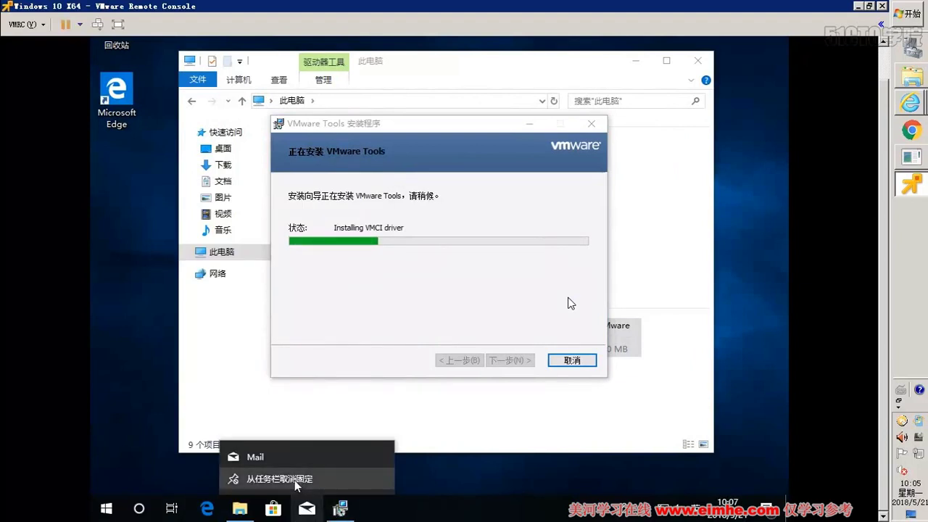
{"action": "left_click", "coordinate": [296, 426]}
{"action": "right_click", "coordinate": [283, 504]}
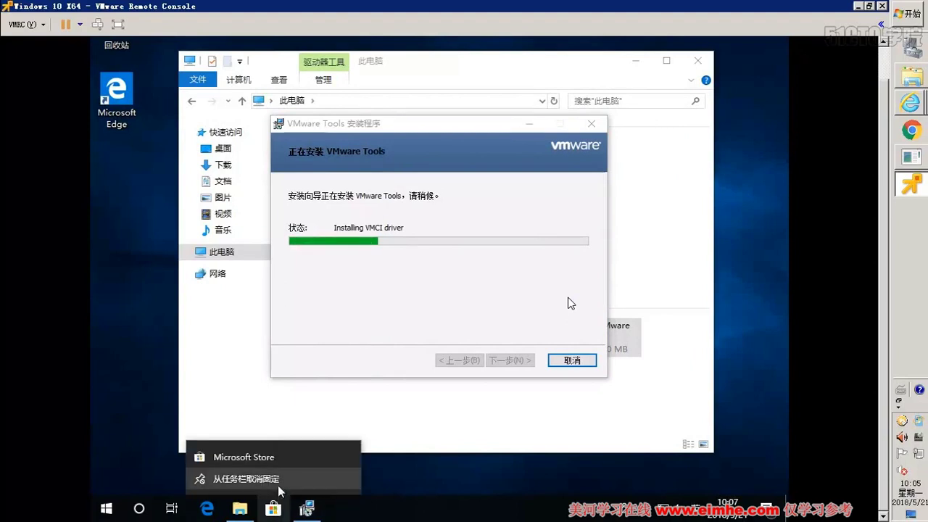
{"action": "left_click", "coordinate": [277, 480]}
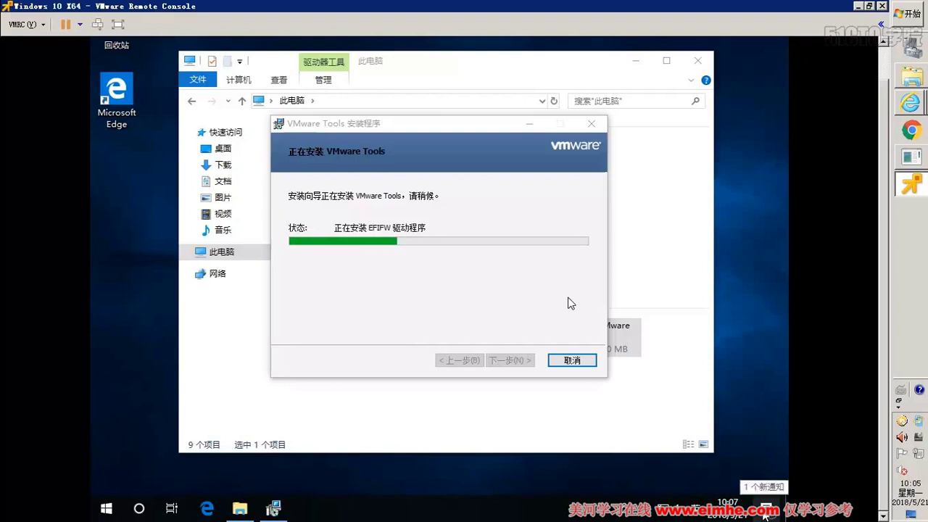
{"action": "right_click", "coordinate": [473, 466]}
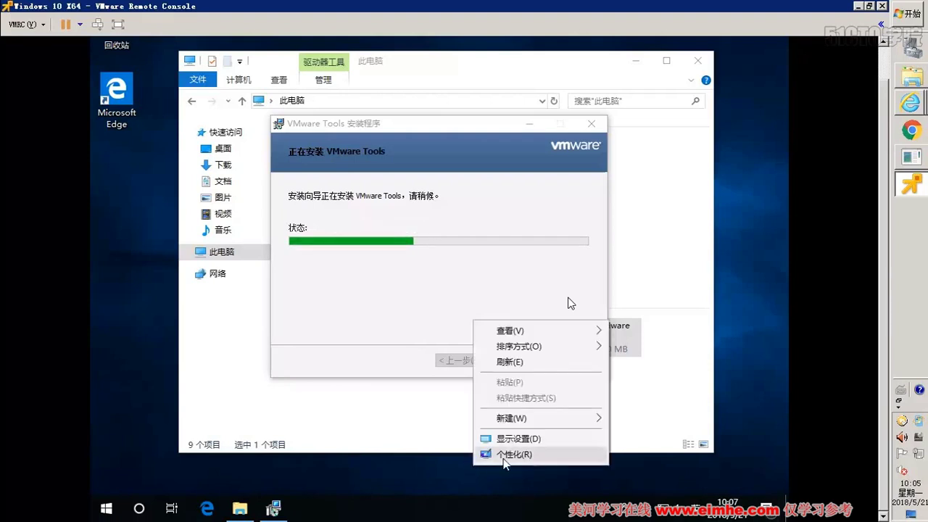
- Open Personalization settings, then search for 控制面板 and open Control Panel
{"action": "left_click", "coordinate": [507, 455]}
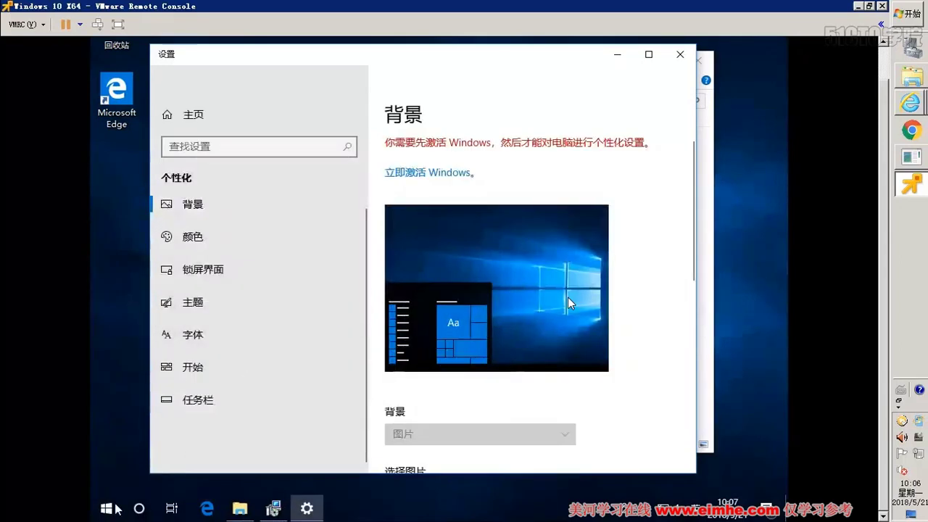
{"action": "right_click", "coordinate": [95, 500]}
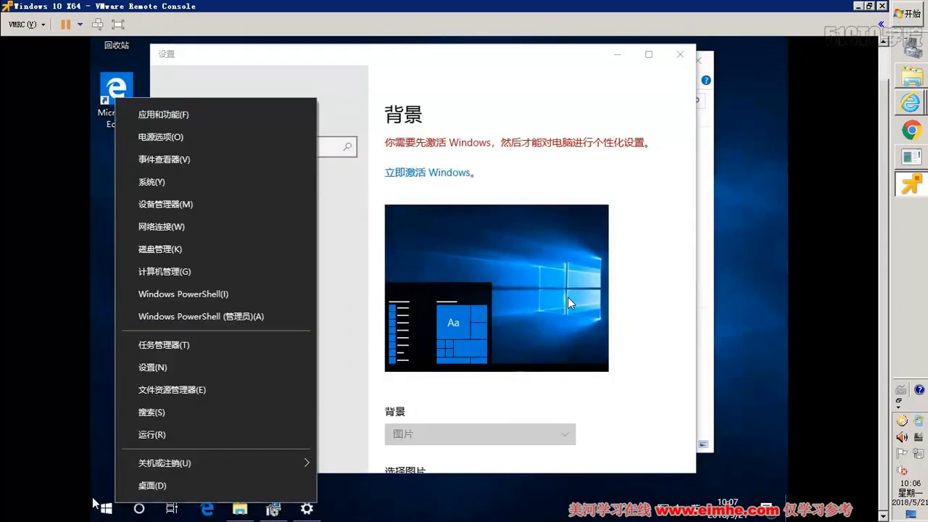
{"action": "left_click", "coordinate": [139, 512]}
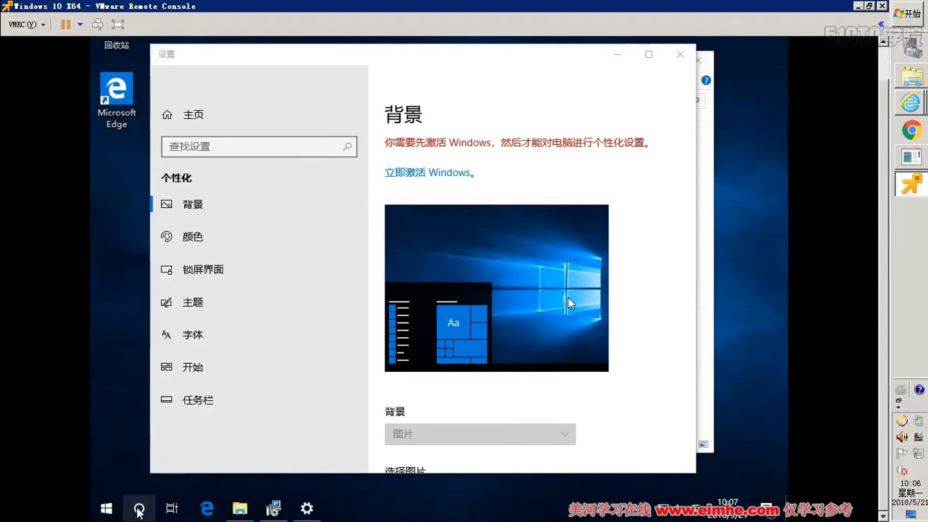
{"action": "left_click", "coordinate": [139, 509]}
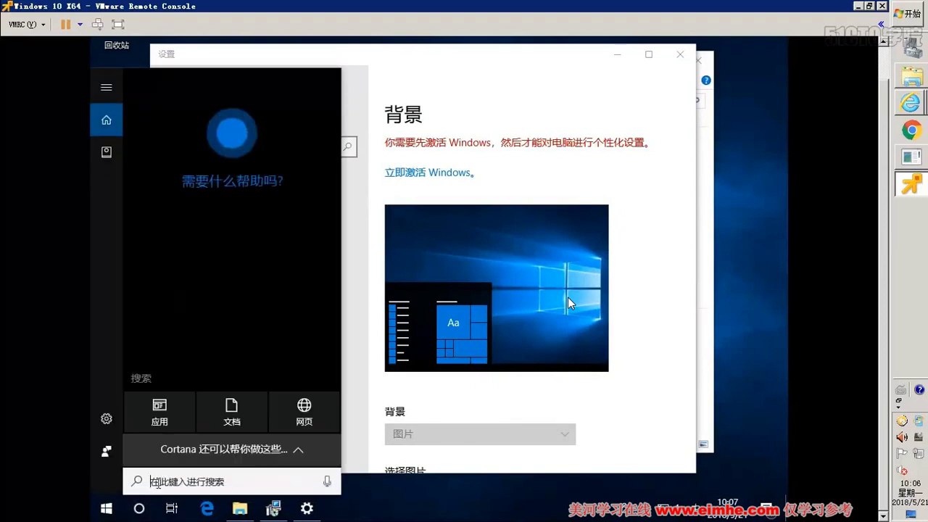
{"action": "type", "text": "k'z'm"}
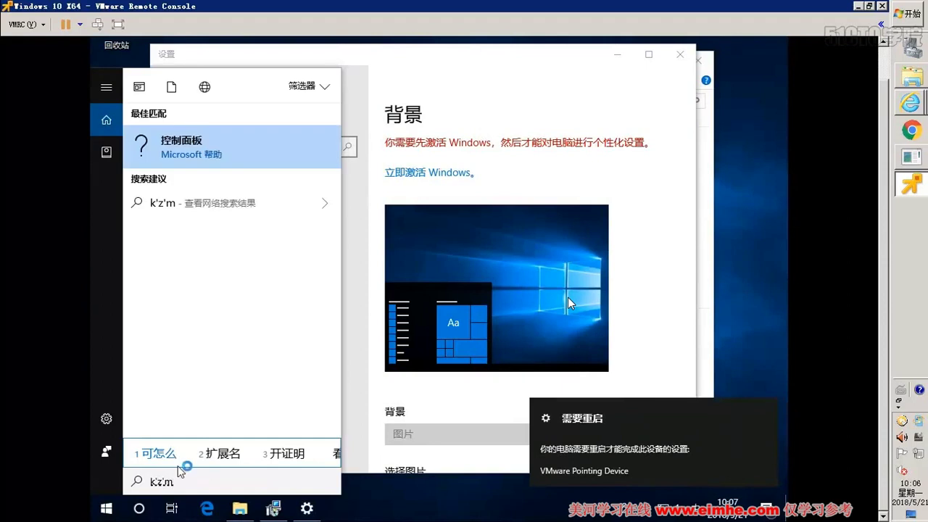
{"action": "type", "text": "'b"}
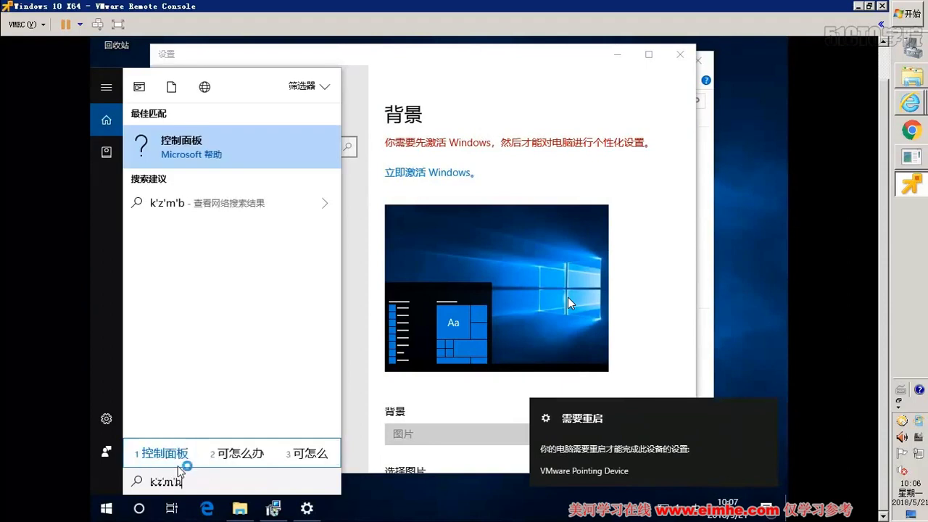
{"action": "left_click", "coordinate": [178, 464]}
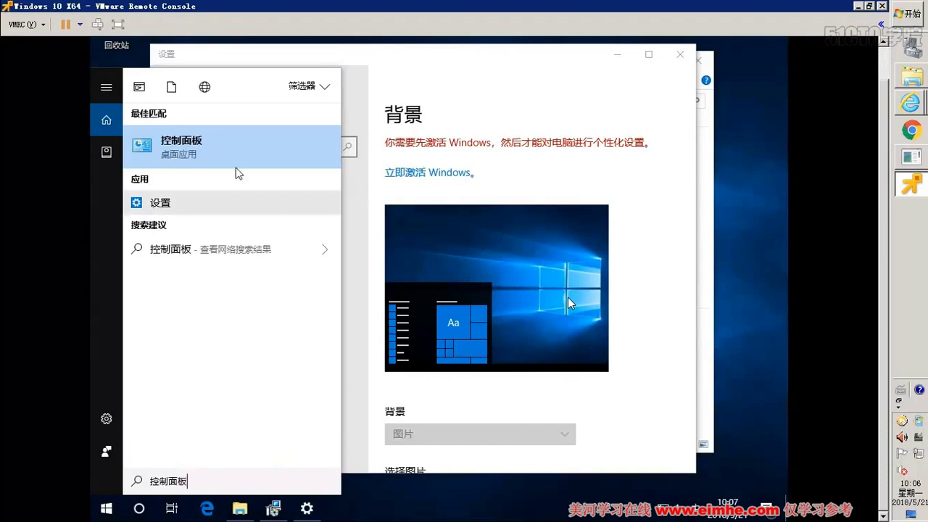
{"action": "left_click", "coordinate": [232, 143]}
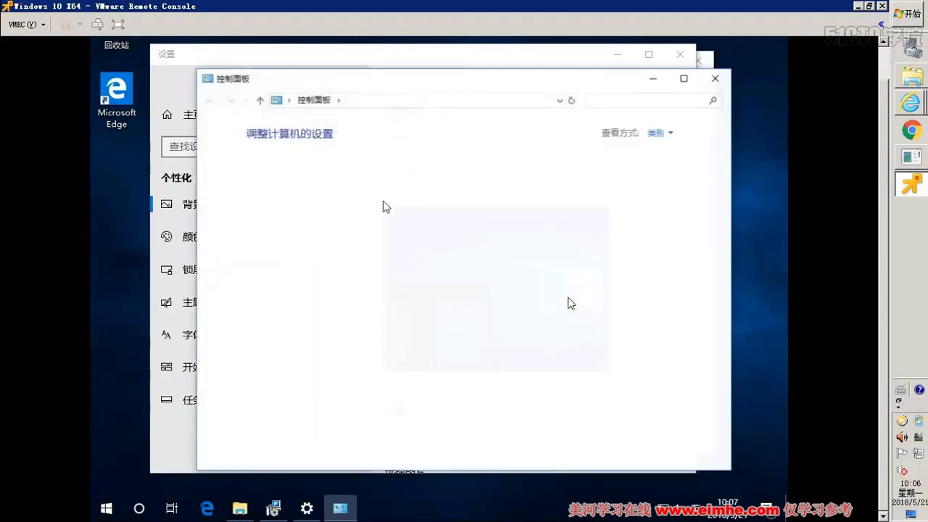
{"action": "left_click", "coordinate": [520, 57]}
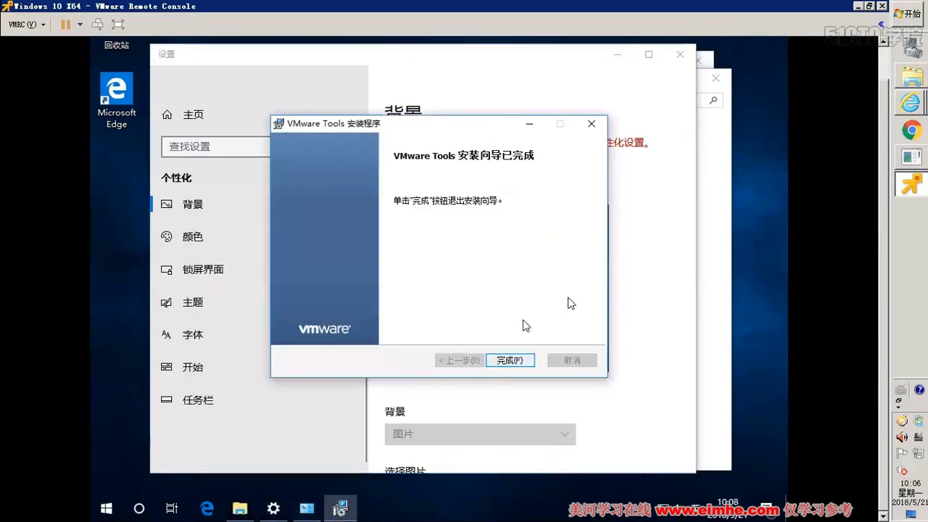
- Finish the VMware Tools setup, postpone the restart, and open This PC in File Explorer
{"action": "left_click", "coordinate": [516, 361]}
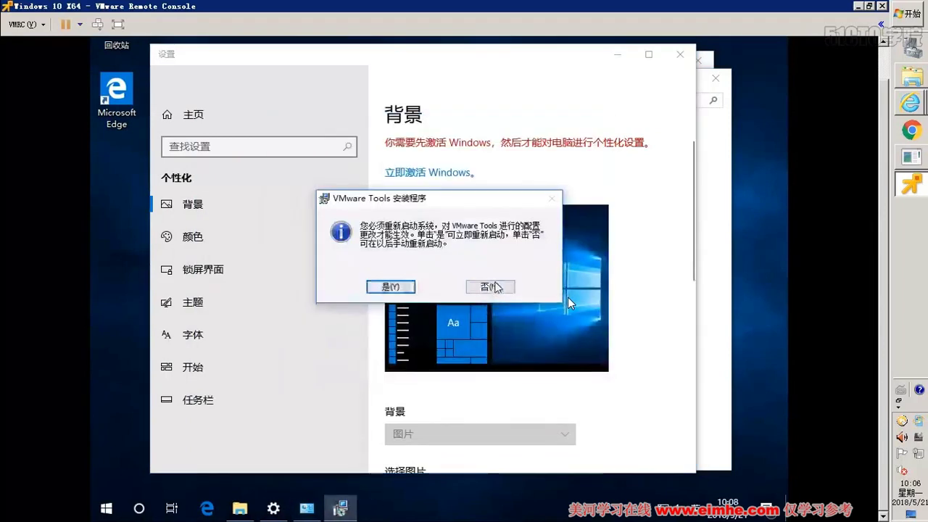
{"action": "left_click", "coordinate": [487, 287]}
{"action": "left_click", "coordinate": [243, 512]}
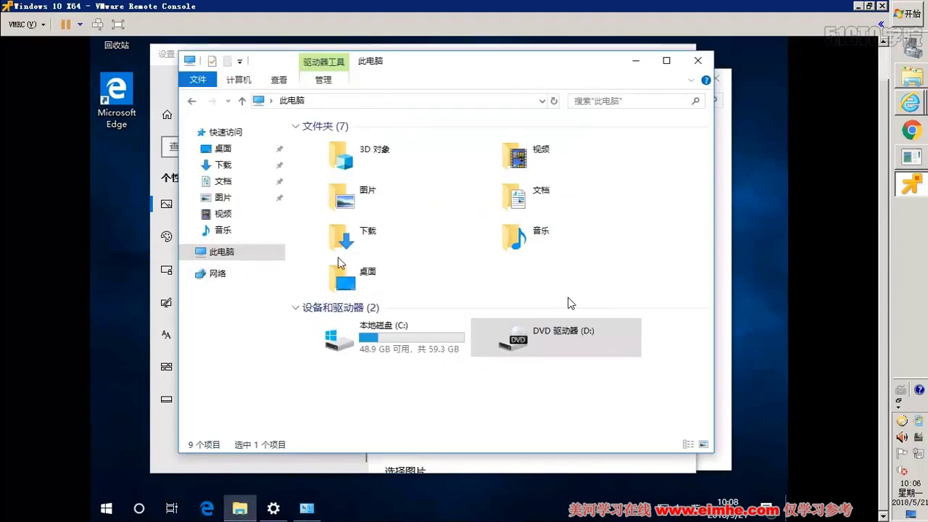
- Open \\172.18.96.1 in Explorer, sign in with remembered credentials, and select the msdn folder
{"action": "left_click", "coordinate": [360, 103]}
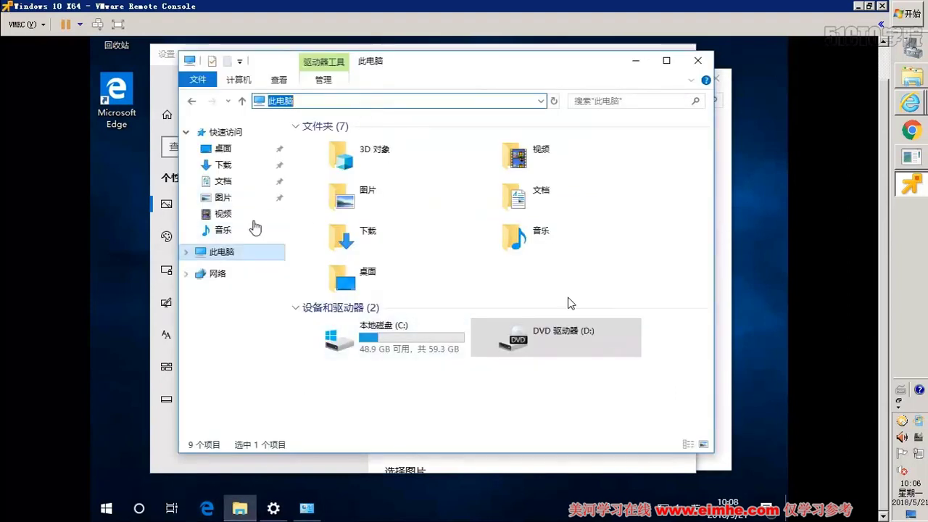
{"action": "type", "text": "\\\\172.18.96"}
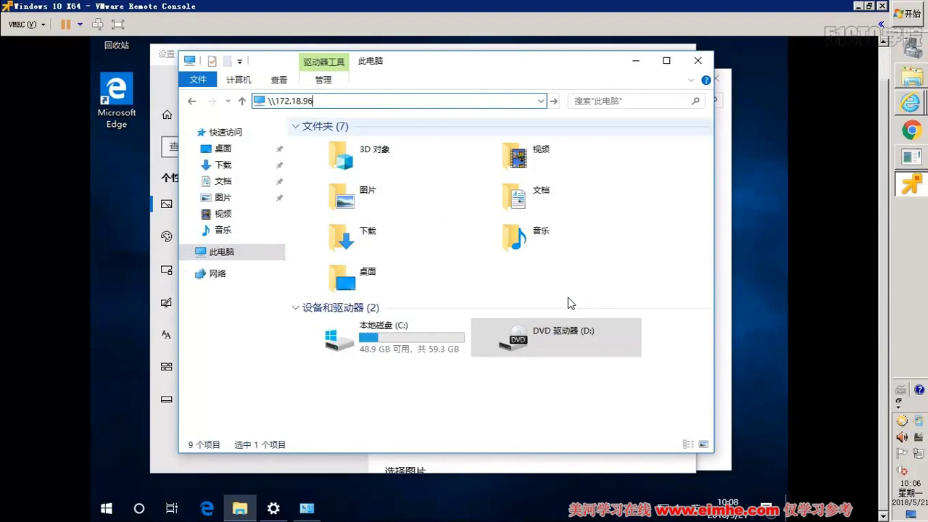
{"action": "type", "text": ".1"}
{"action": "key", "text": "Return"}
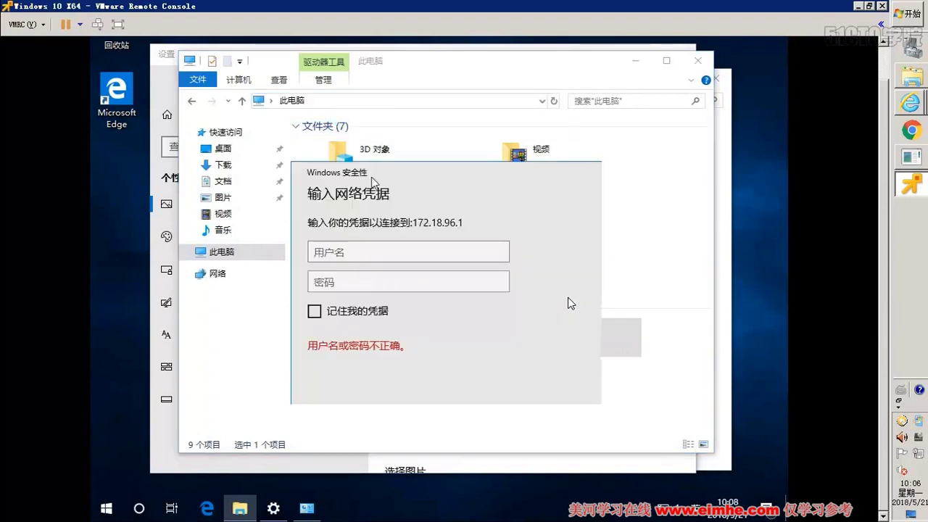
{"action": "left_click", "coordinate": [361, 281]}
{"action": "type", "text": "12"}
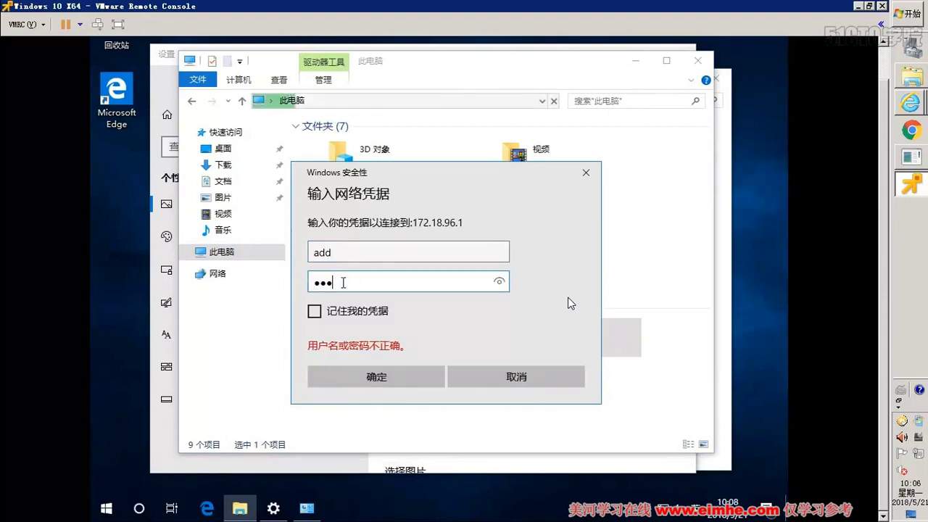
{"action": "key", "text": "ctrl+a"}
{"action": "type", "text": "1234567"}
{"action": "left_click", "coordinate": [314, 311]}
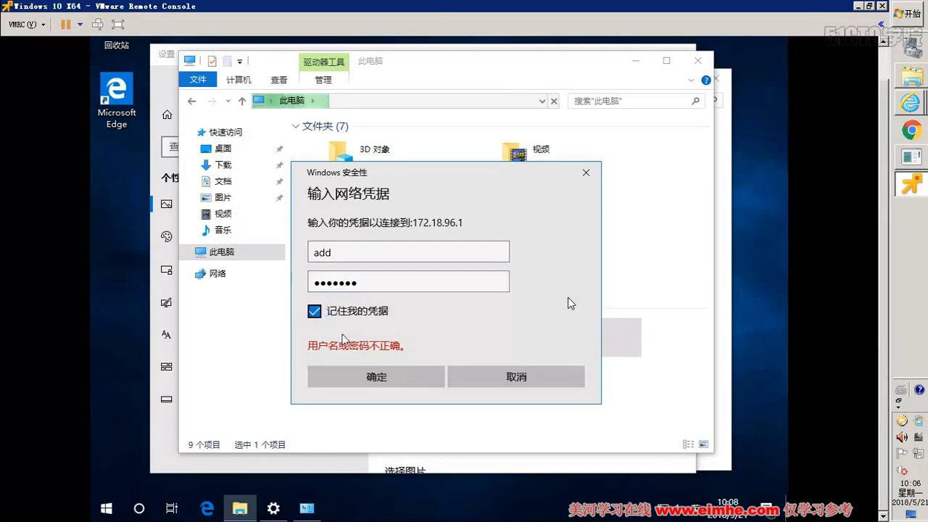
{"action": "left_click", "coordinate": [362, 377]}
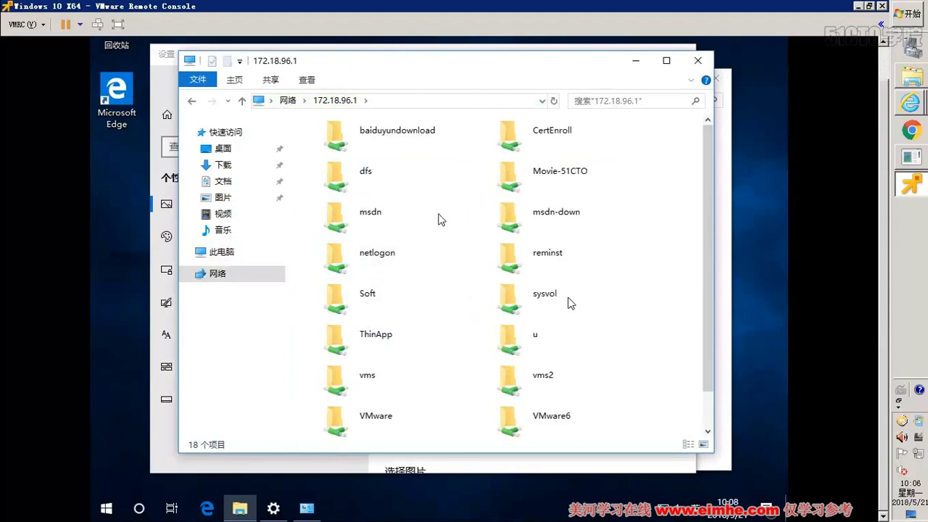
{"action": "left_click", "coordinate": [374, 220]}
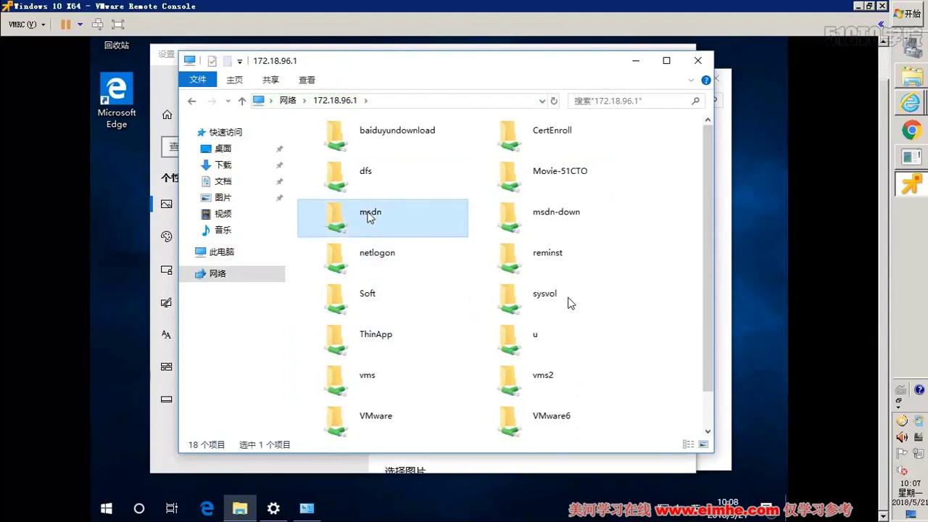
- Go into the share's msdn\FIX folder and select the KMS - Windows-Office-16-LAN script
{"action": "double_click", "coordinate": [392, 226]}
{"action": "left_click", "coordinate": [335, 215]}
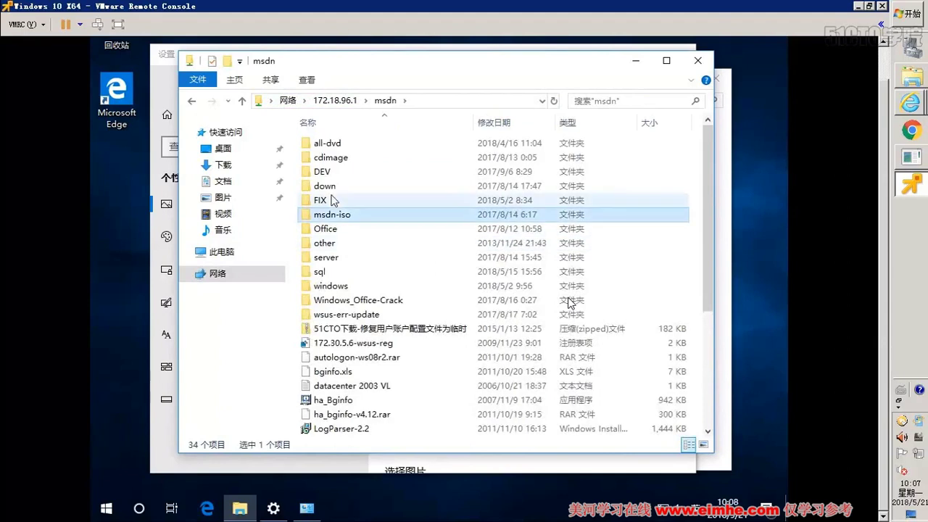
{"action": "left_click", "coordinate": [331, 201]}
{"action": "left_click", "coordinate": [332, 203]}
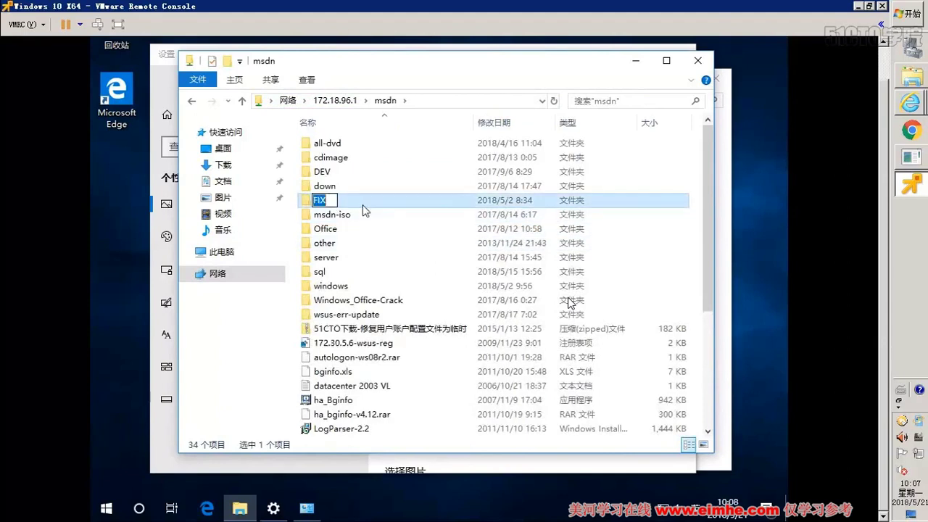
{"action": "key", "text": "Escape"}
{"action": "key", "text": "Return"}
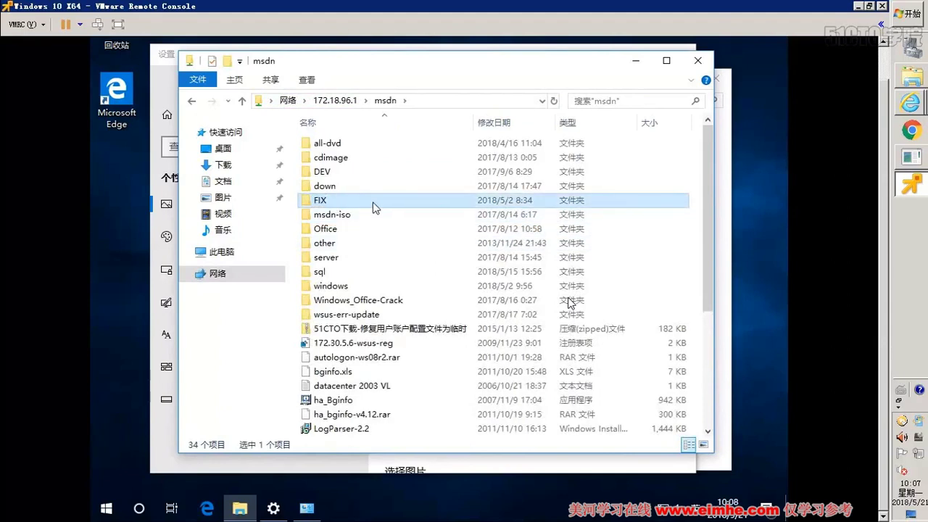
{"action": "double_click", "coordinate": [370, 206]}
{"action": "scroll", "coordinate": [408, 272], "scroll_direction": "down", "scroll_amount": 2}
{"action": "scroll", "coordinate": [408, 272], "scroll_direction": "down", "scroll_amount": 3}
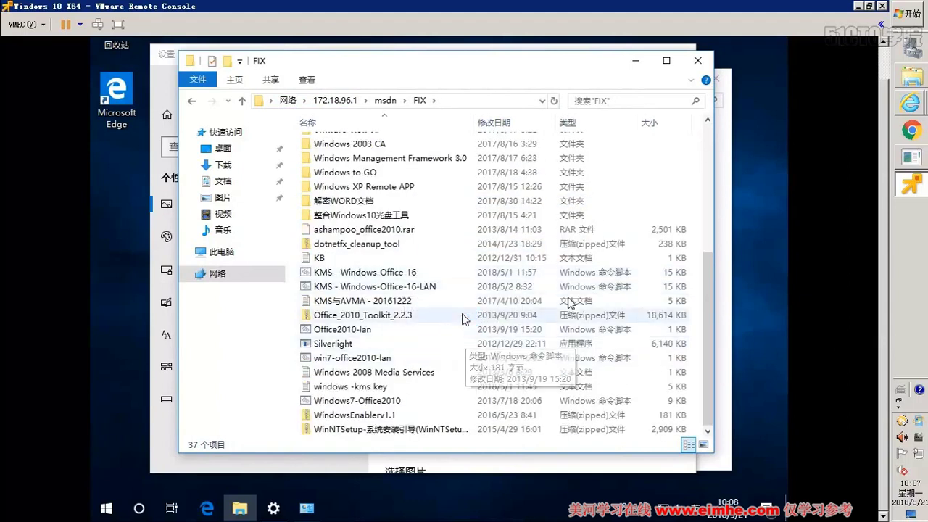
{"action": "left_click", "coordinate": [437, 294]}
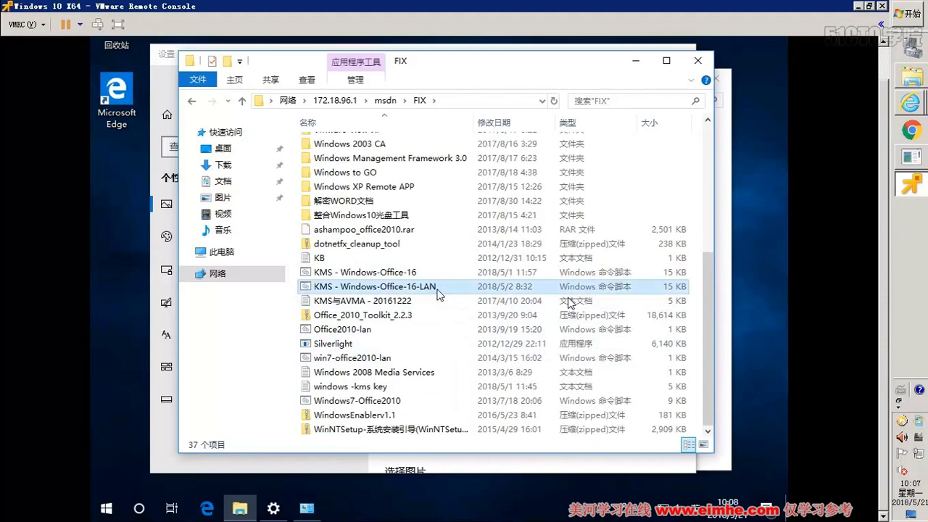
- Run the KMS script as administrator, choose B then C for Windows 10 Enterprise, and close it
{"action": "right_click", "coordinate": [437, 294]}
{"action": "left_click", "coordinate": [505, 83]}
{"action": "left_click", "coordinate": [469, 268]}
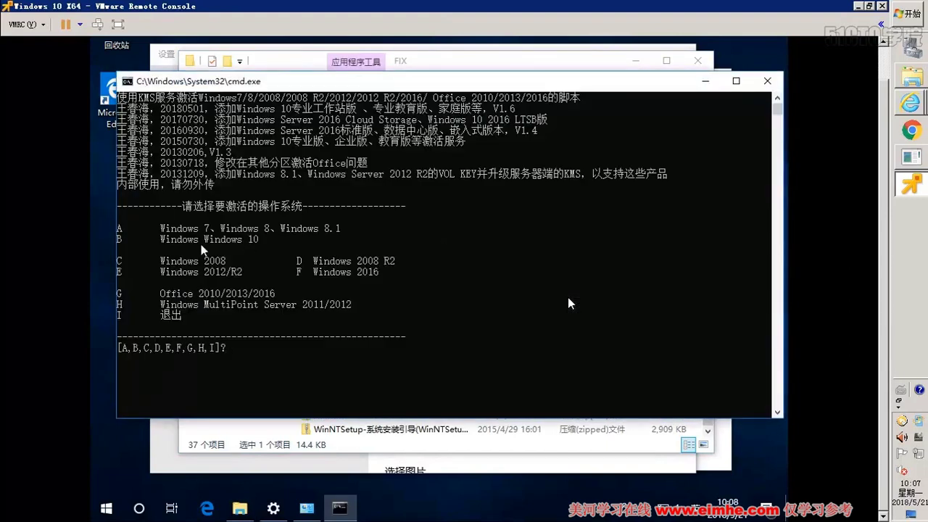
{"action": "key", "text": "b"}
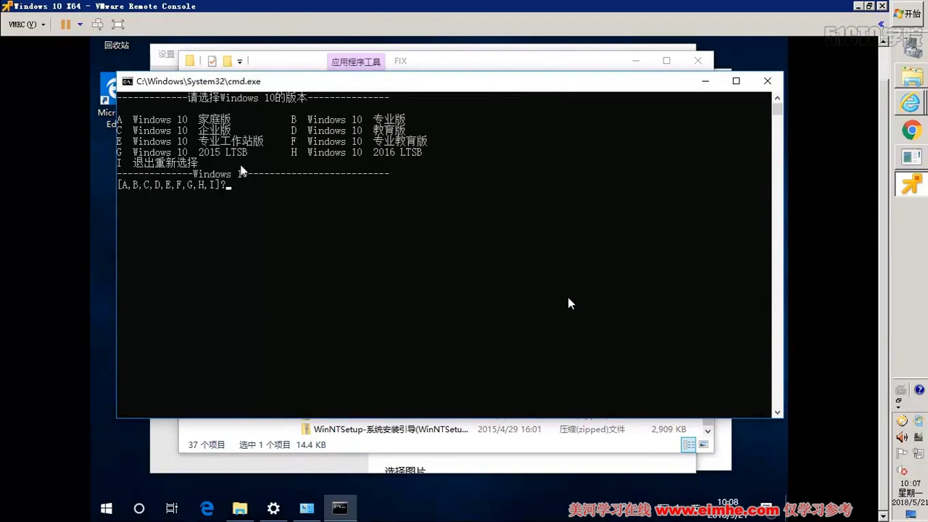
{"action": "key", "text": "c"}
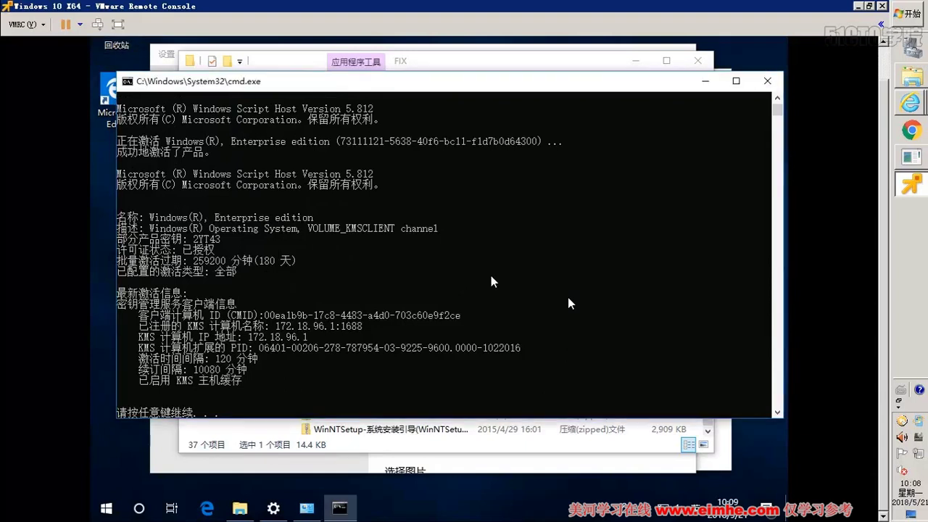
{"action": "key", "text": "Return"}
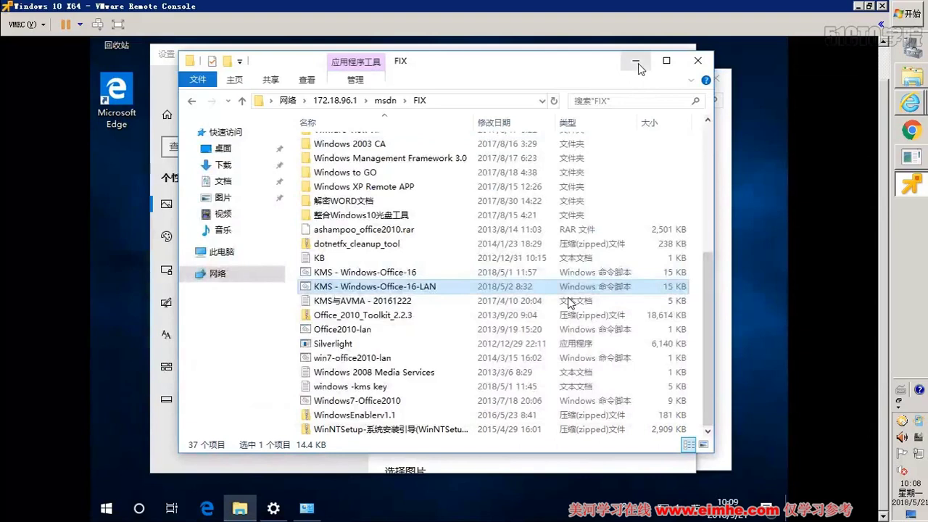
- Close the FIX and Settings windows and open Power Options from Control Panel's small-icon view
{"action": "left_click", "coordinate": [636, 64]}
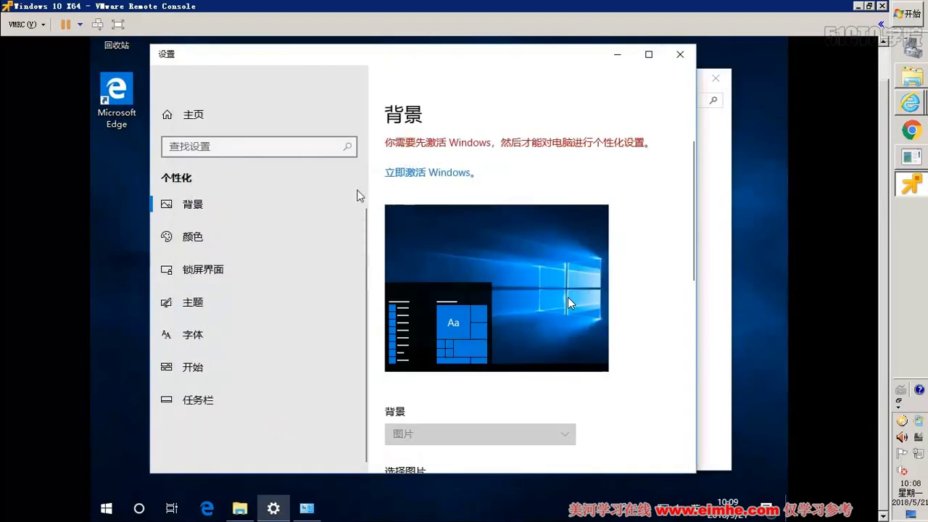
{"action": "left_click", "coordinate": [679, 54]}
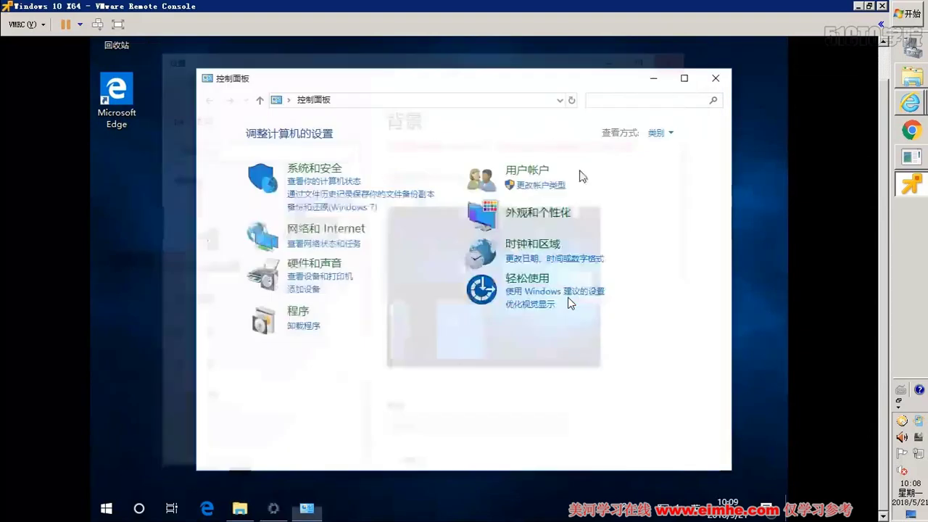
{"action": "left_click", "coordinate": [659, 132]}
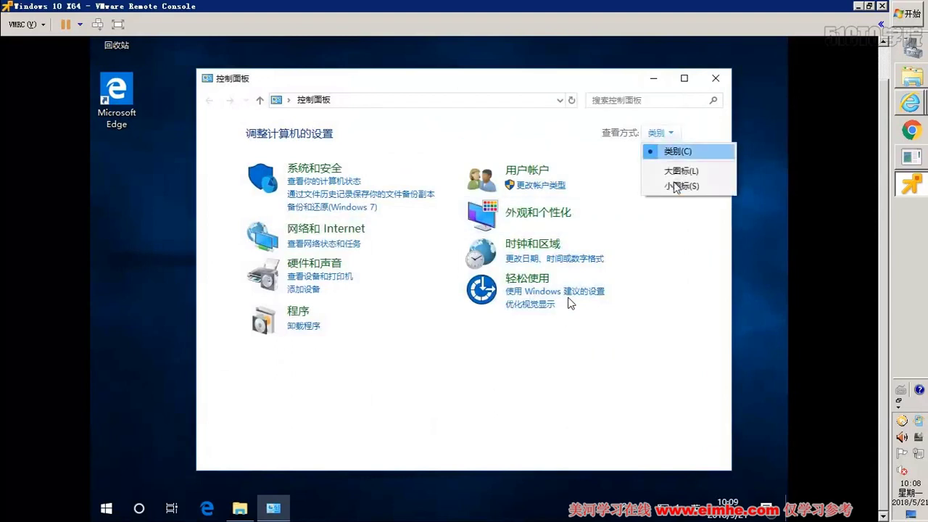
{"action": "left_click", "coordinate": [678, 186]}
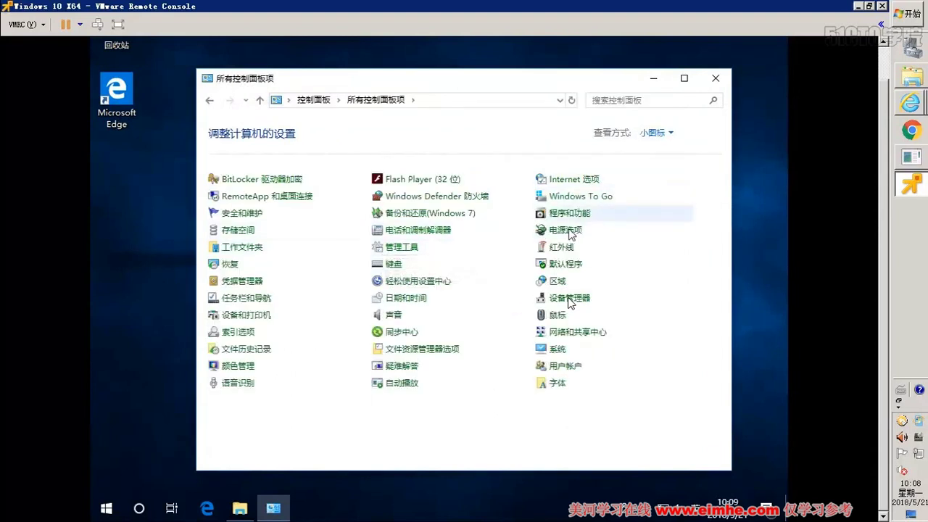
{"action": "left_click", "coordinate": [567, 230]}
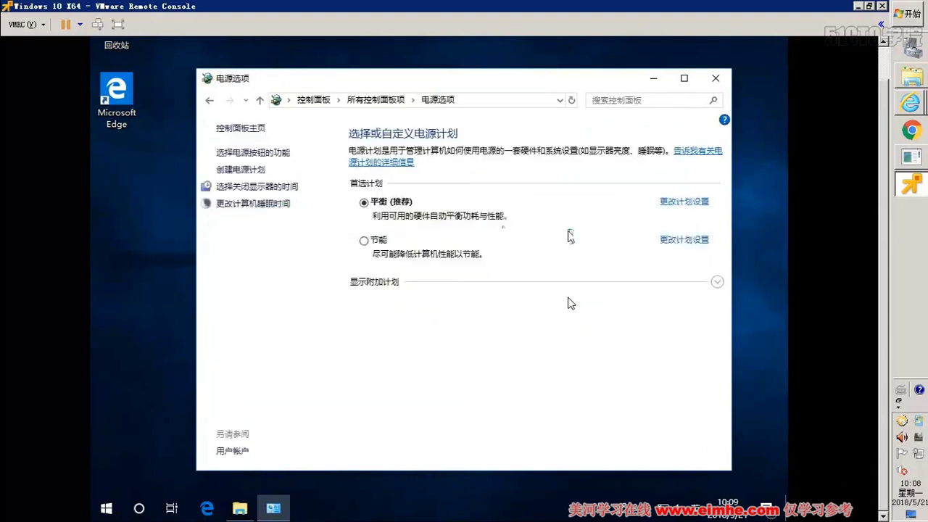
- Select the 高性能 power plan and set its display turn-off to Never
{"action": "left_click", "coordinate": [367, 283]}
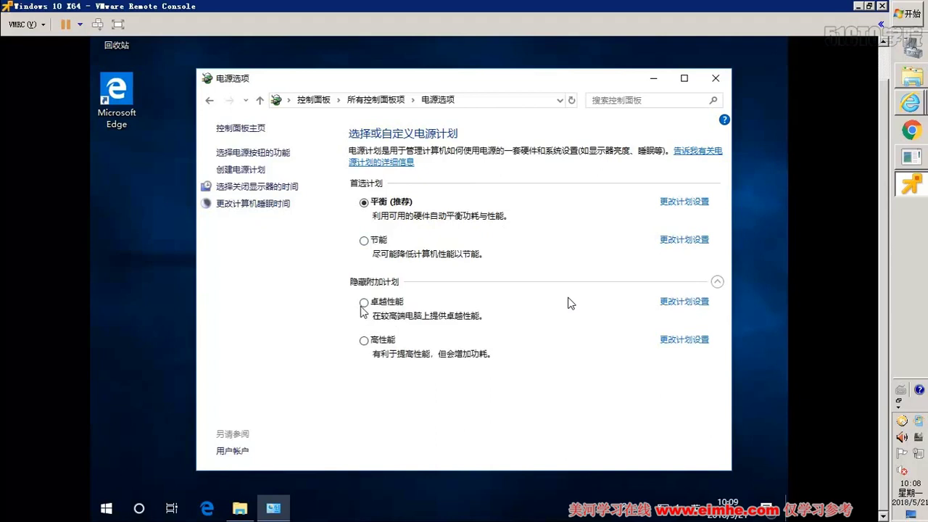
{"action": "left_click", "coordinate": [363, 303]}
{"action": "left_click", "coordinate": [364, 341]}
{"action": "left_click", "coordinate": [682, 341]}
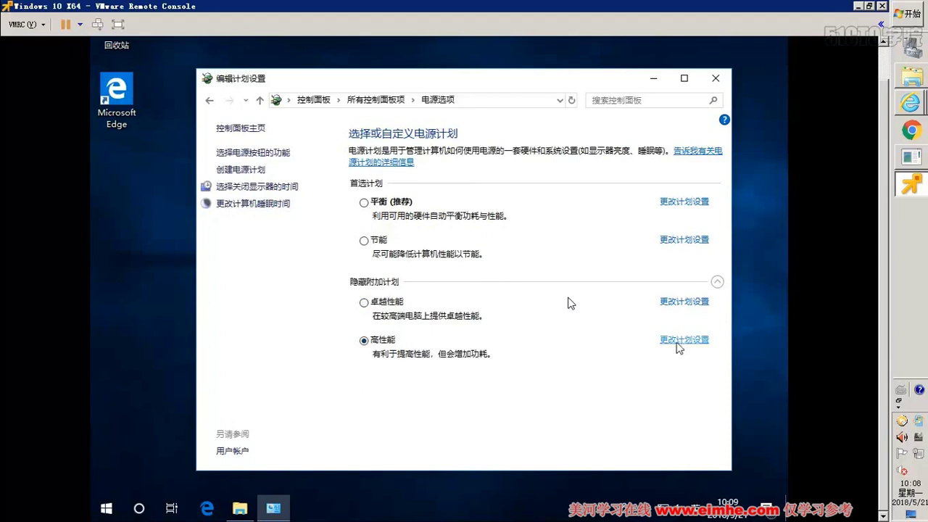
{"action": "left_click", "coordinate": [444, 185]}
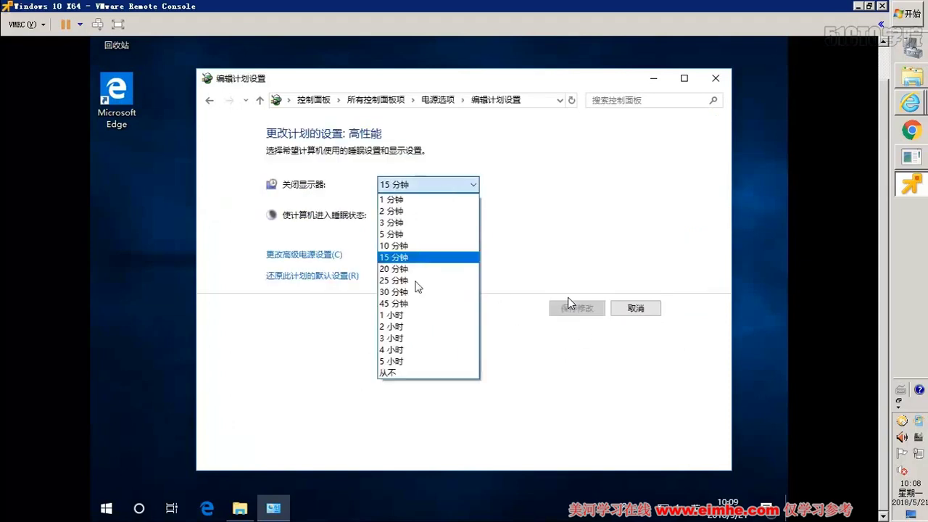
{"action": "left_click", "coordinate": [392, 373]}
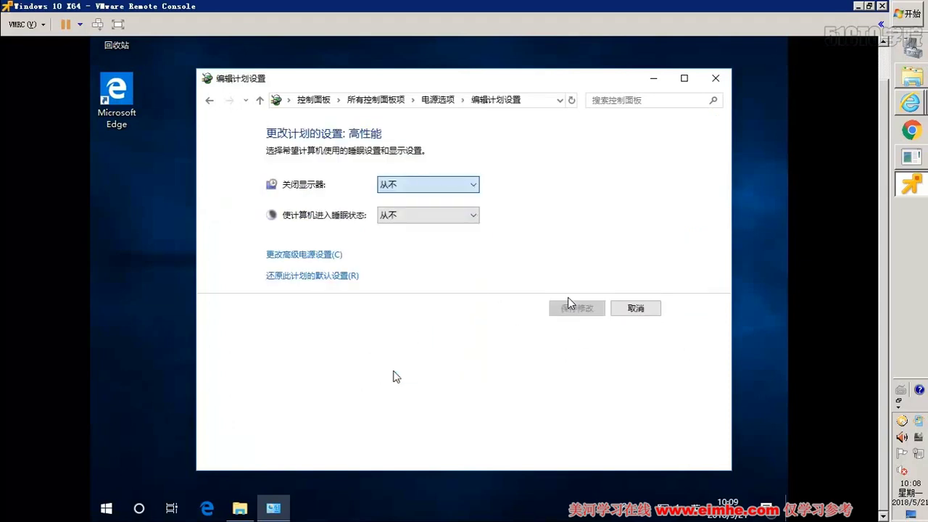
- Set hard-disk turn-off to 0 (Never) in advanced settings, save the 高性能 plan, and close Power Options
{"action": "left_click", "coordinate": [320, 255]}
{"action": "left_click", "coordinate": [323, 268]}
{"action": "left_click_drag", "start_coordinate": [324, 269], "coordinate": [295, 271]}
{"action": "type", "text": "0"}
{"action": "left_click", "coordinate": [250, 293]}
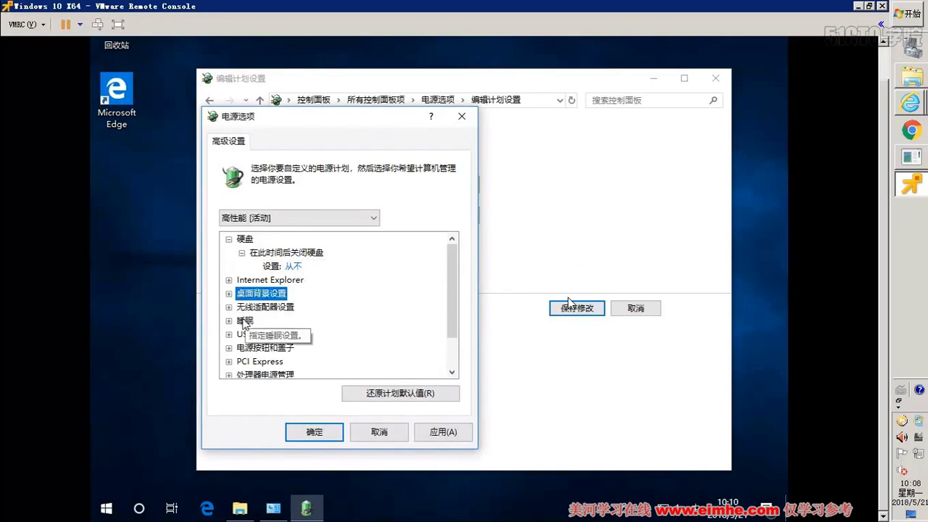
{"action": "double_click", "coordinate": [245, 324]}
{"action": "double_click", "coordinate": [297, 334]}
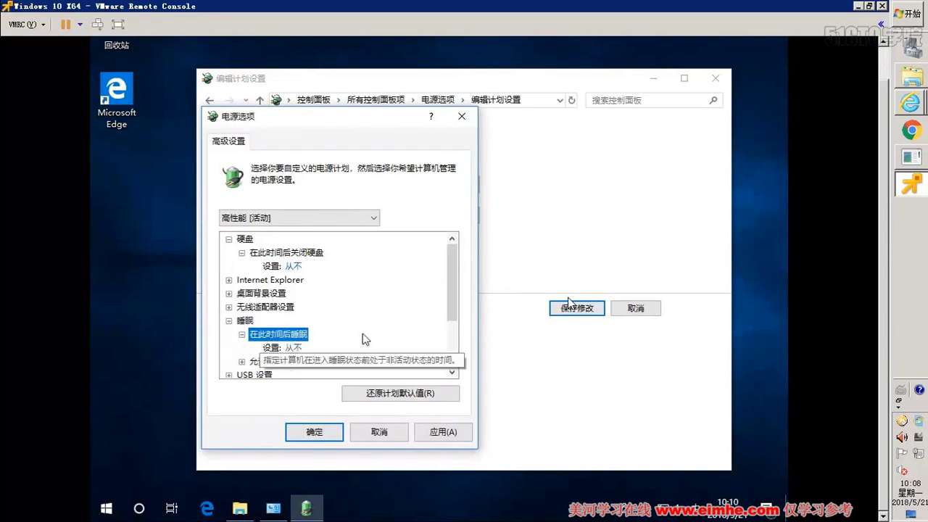
{"action": "scroll", "coordinate": [343, 331], "scroll_direction": "down", "scroll_amount": 1}
{"action": "double_click", "coordinate": [290, 322]}
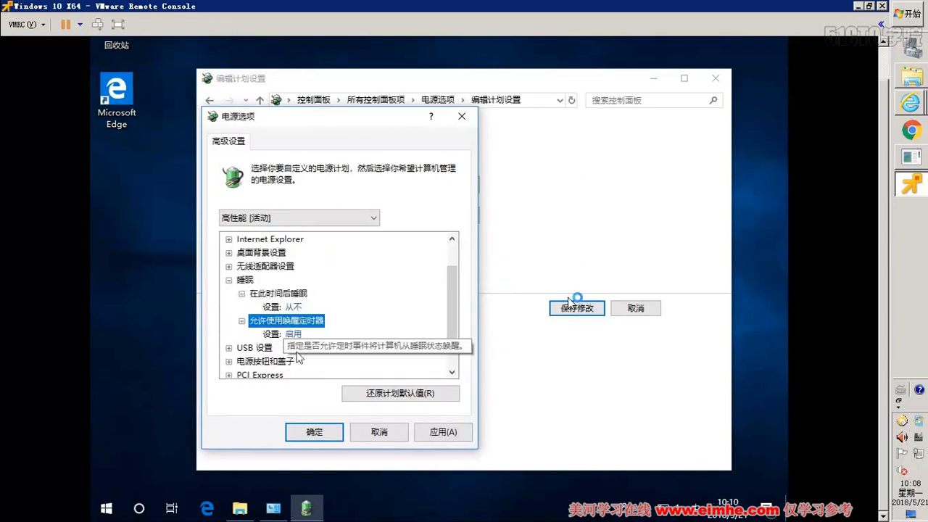
{"action": "left_click", "coordinate": [323, 431]}
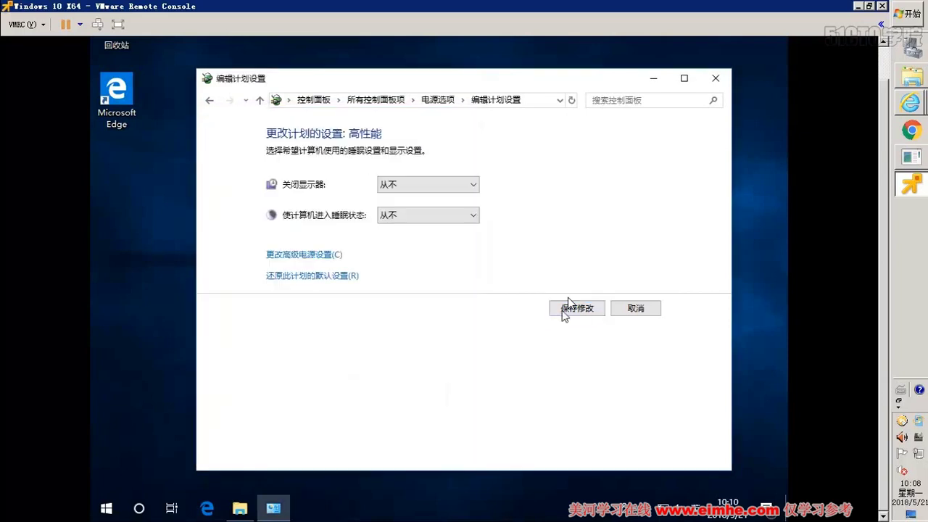
{"action": "left_click", "coordinate": [584, 308]}
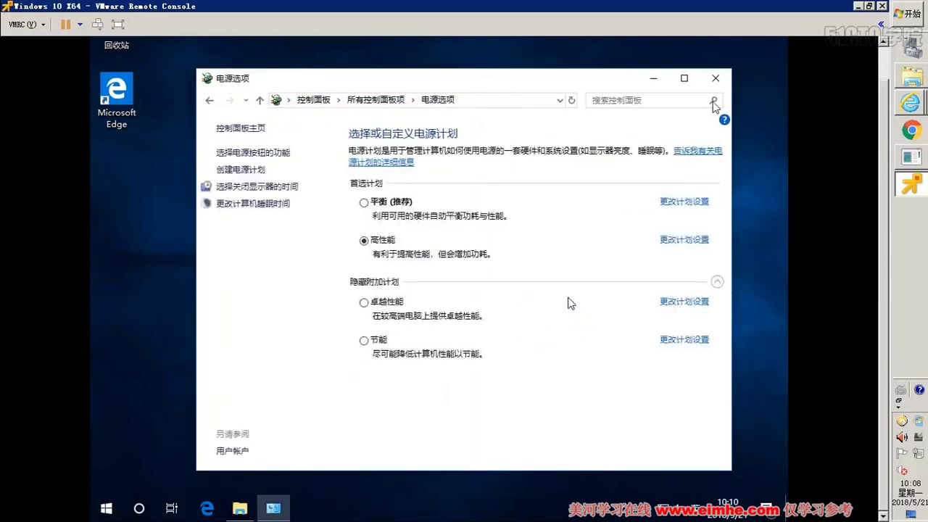
{"action": "left_click", "coordinate": [716, 79]}
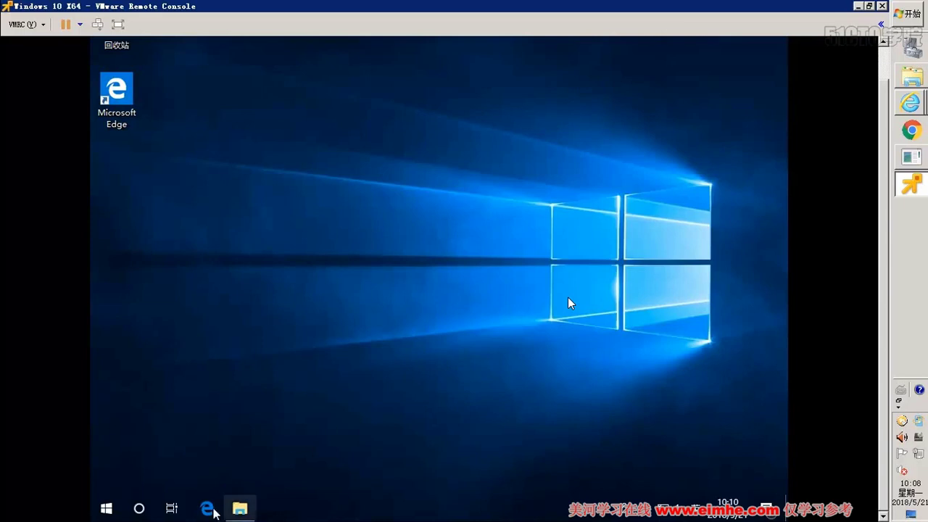
- Open the system information window from 此电脑's Properties in File Explorer
{"action": "left_click", "coordinate": [240, 507]}
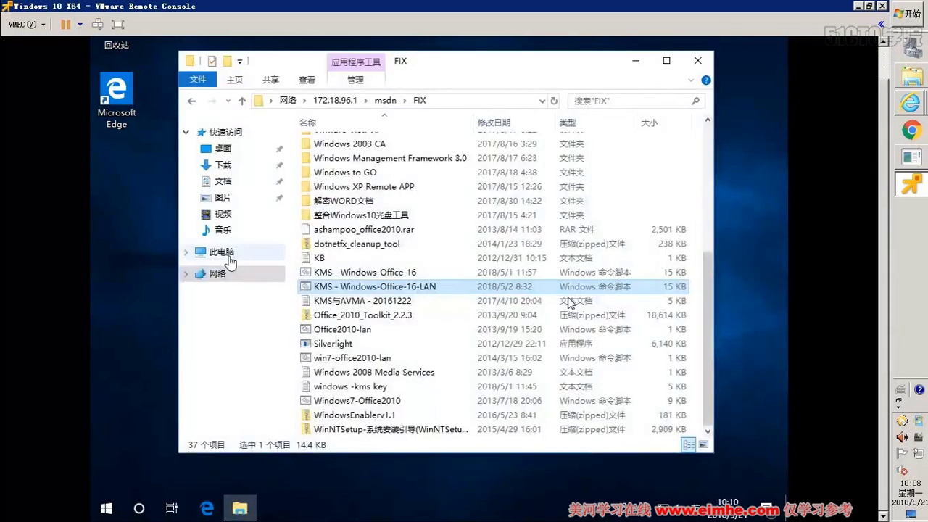
{"action": "left_click", "coordinate": [224, 252]}
{"action": "right_click", "coordinate": [228, 254]}
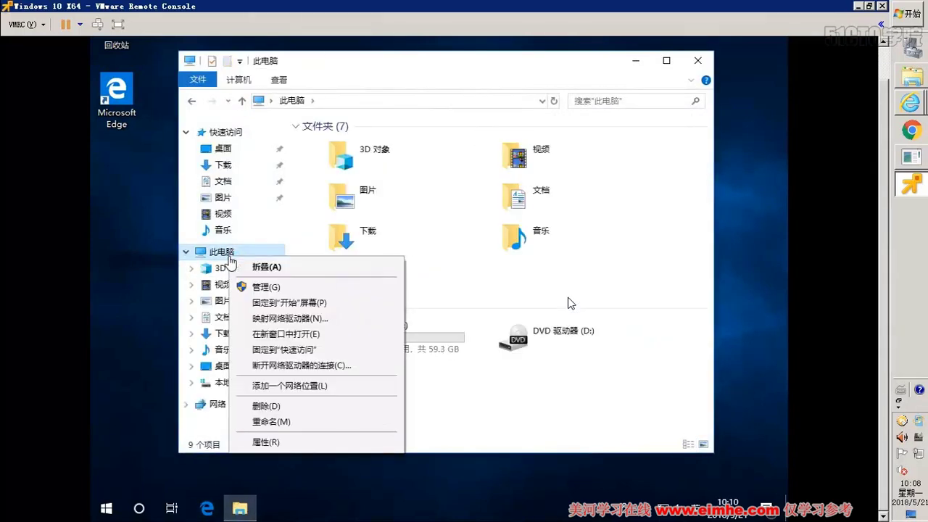
{"action": "left_click", "coordinate": [268, 441]}
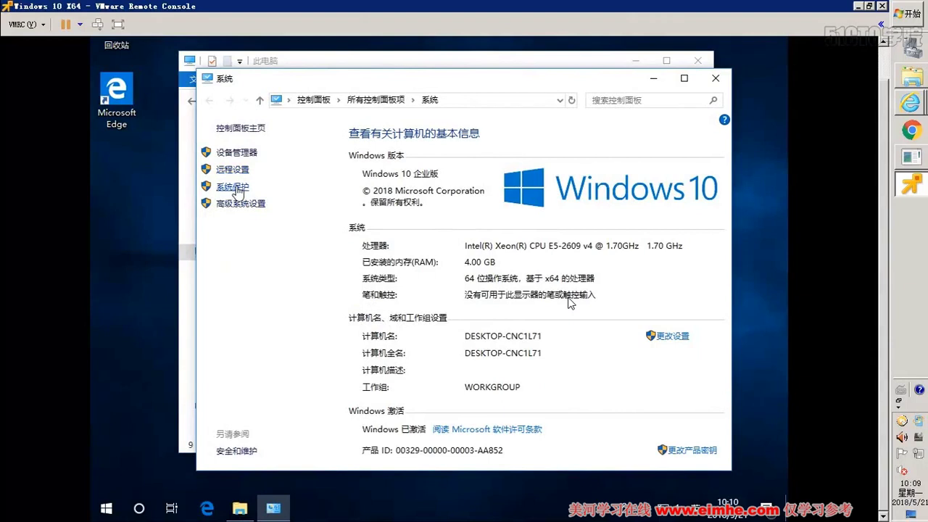
- On System Properties' Remote tab, allow remote connections to this computer and confirm with OK
{"action": "left_click", "coordinate": [240, 190]}
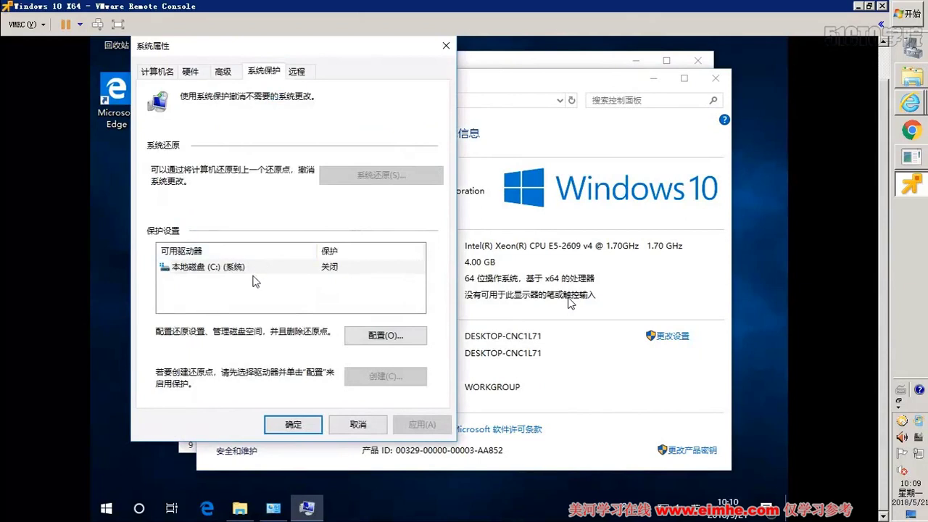
{"action": "left_click", "coordinate": [221, 73]}
{"action": "left_click", "coordinate": [302, 73]}
{"action": "left_click", "coordinate": [199, 303]}
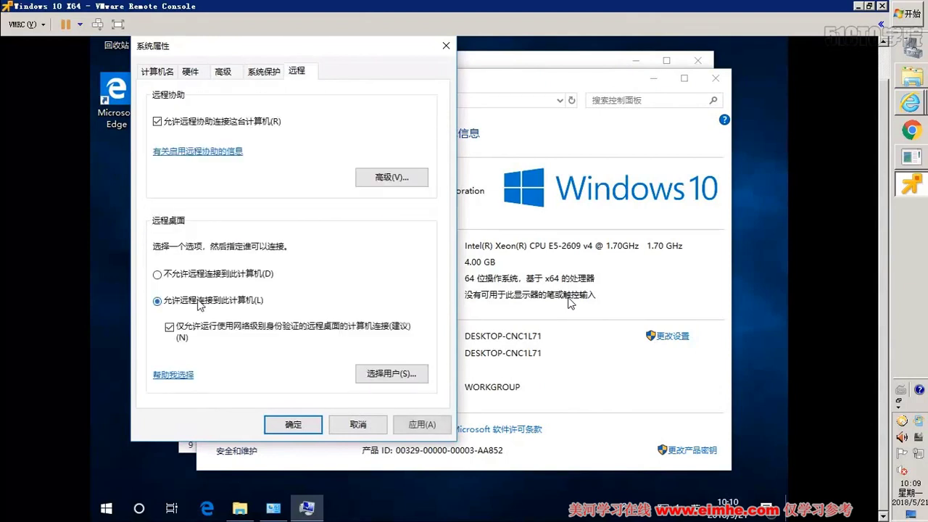
{"action": "left_click", "coordinate": [292, 426]}
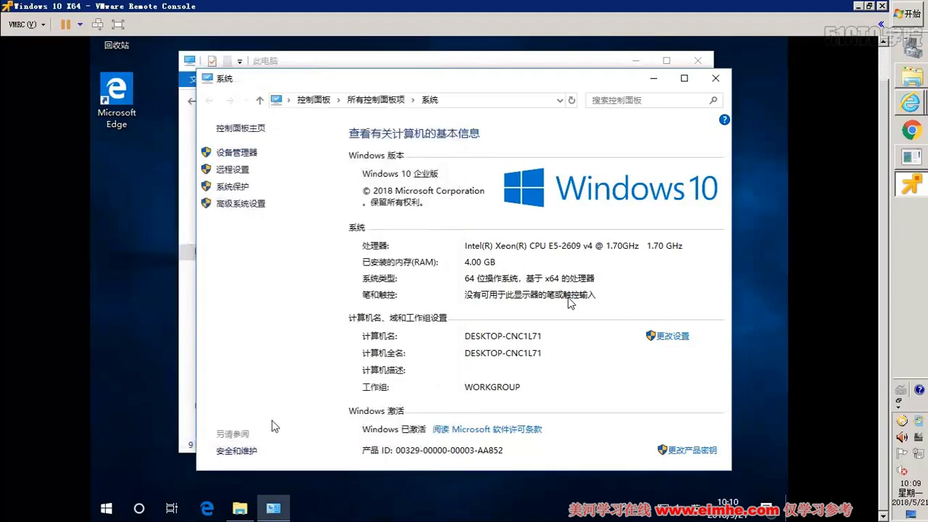
{"action": "left_click", "coordinate": [177, 393]}
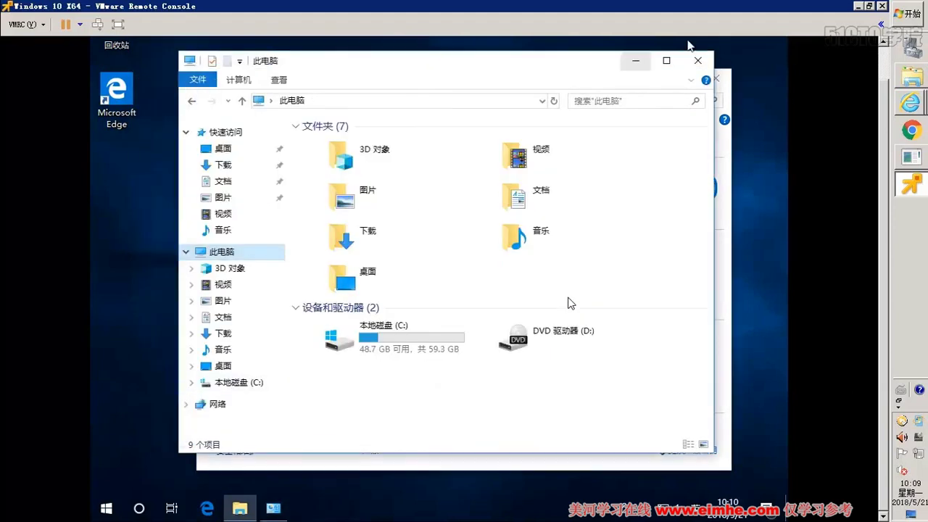
- Close Explorer and create a desktop shortcut to cmd
{"action": "left_click", "coordinate": [695, 61]}
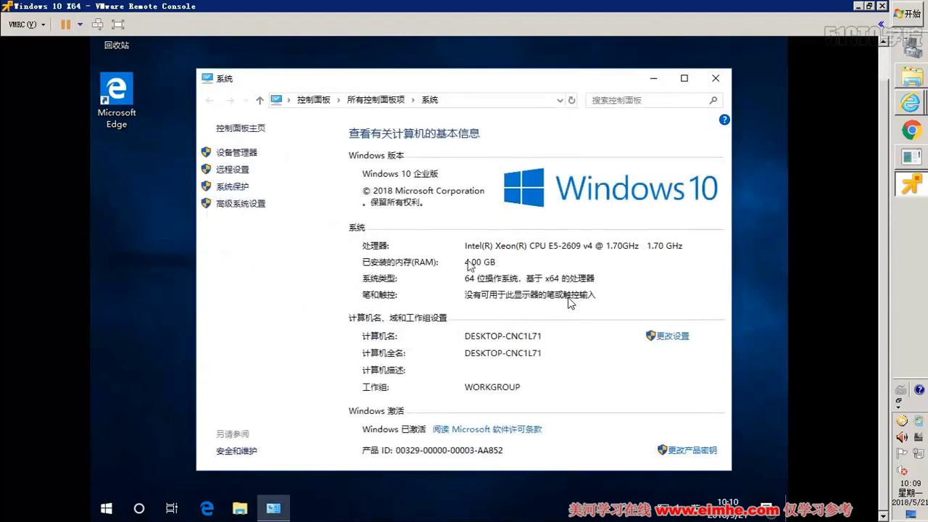
{"action": "right_click", "coordinate": [169, 222]}
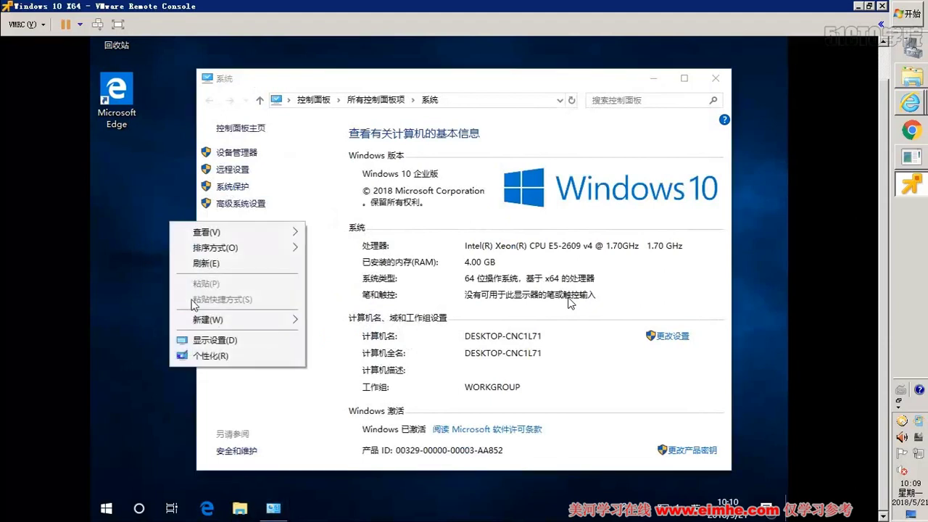
{"action": "mouse_move", "coordinate": [302, 322]}
{"action": "left_click", "coordinate": [346, 337]}
{"action": "type", "text": "cmd"}
{"action": "key", "text": "Return"}
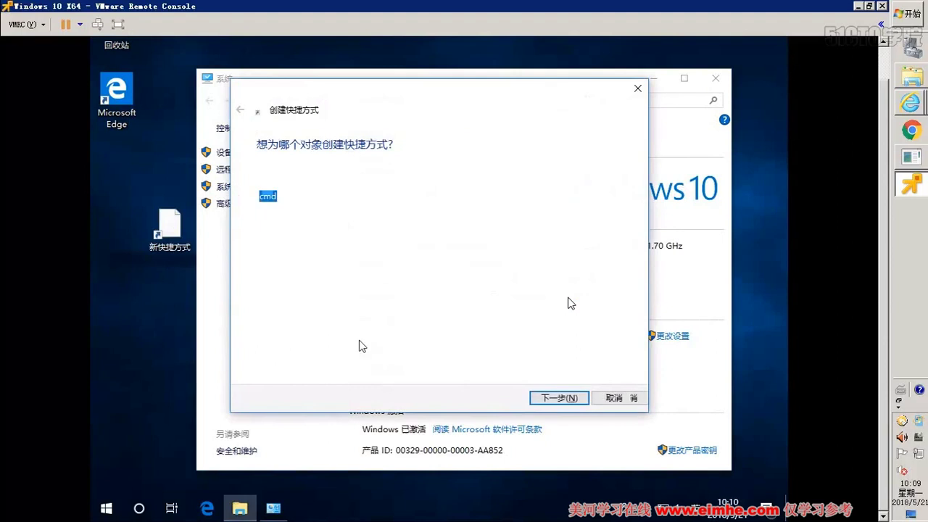
{"action": "key", "text": "Return"}
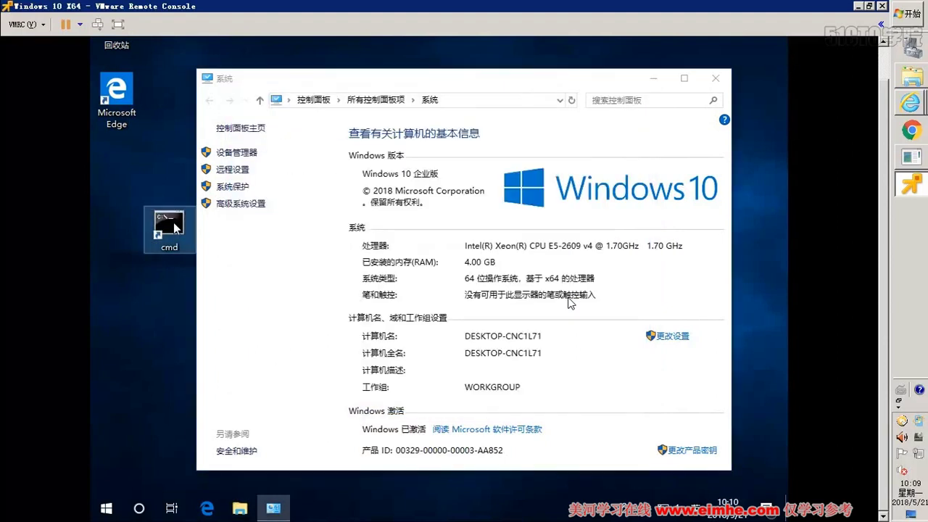
- Run cmd as administrator, change to C:\, and inspect the pagefile.sys and swapfile.sys hidden-file listing
{"action": "right_click", "coordinate": [173, 222]}
{"action": "left_click", "coordinate": [227, 266]}
{"action": "type", "text": "cd "}
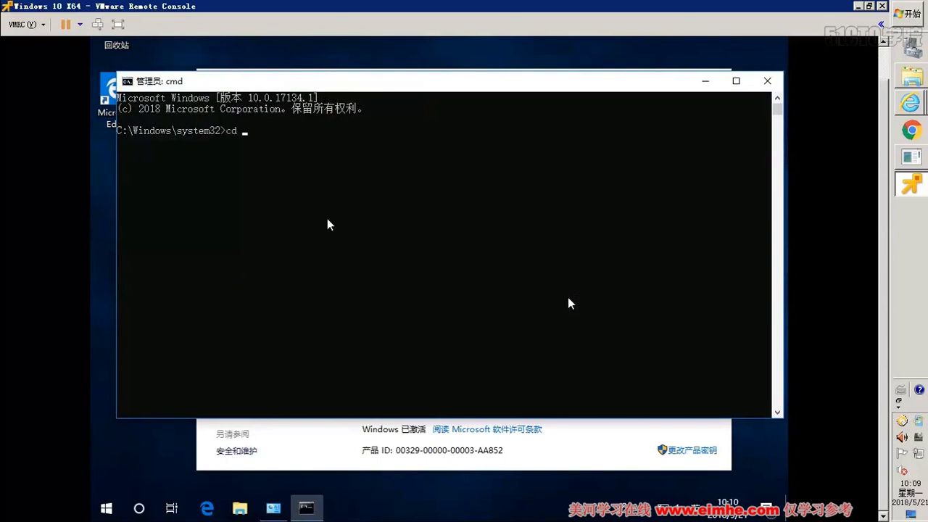
{"action": "type", "text": "\\"}
{"action": "key", "text": "Return"}
{"action": "key", "text": "Return"}
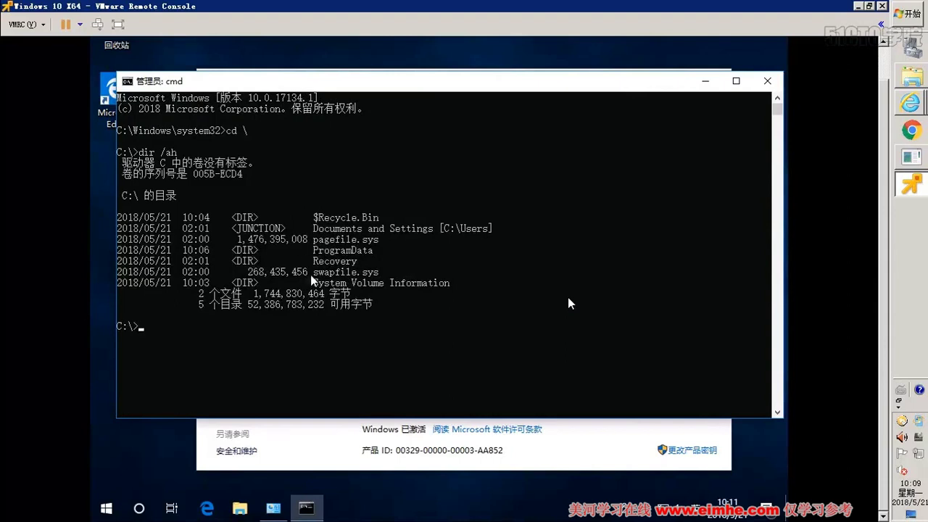
{"action": "left_click_drag", "start_coordinate": [260, 238], "coordinate": [379, 239]}
{"action": "left_click_drag", "start_coordinate": [314, 273], "coordinate": [372, 290]}
- Turn hibernation off with powercfg -h off, recheck the hidden-file listing, and minimize the prompt
{"action": "type", "text": "powercfg -h off"}
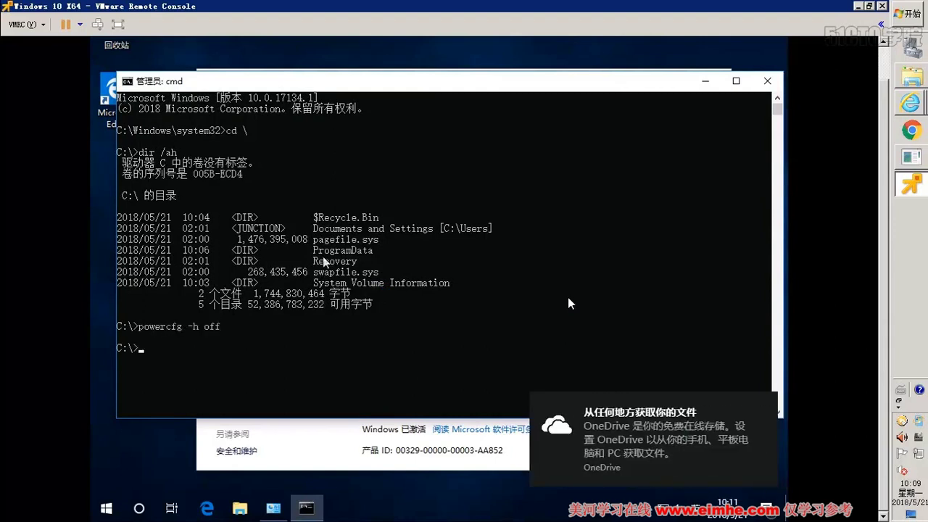
{"action": "key", "text": "Up"}
{"action": "key", "text": "Up"}
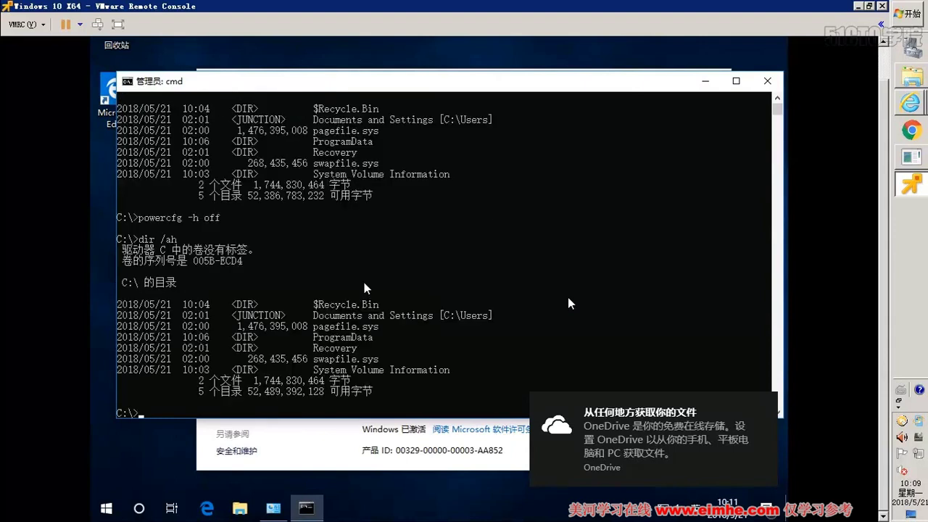
{"action": "left_click", "coordinate": [349, 359]}
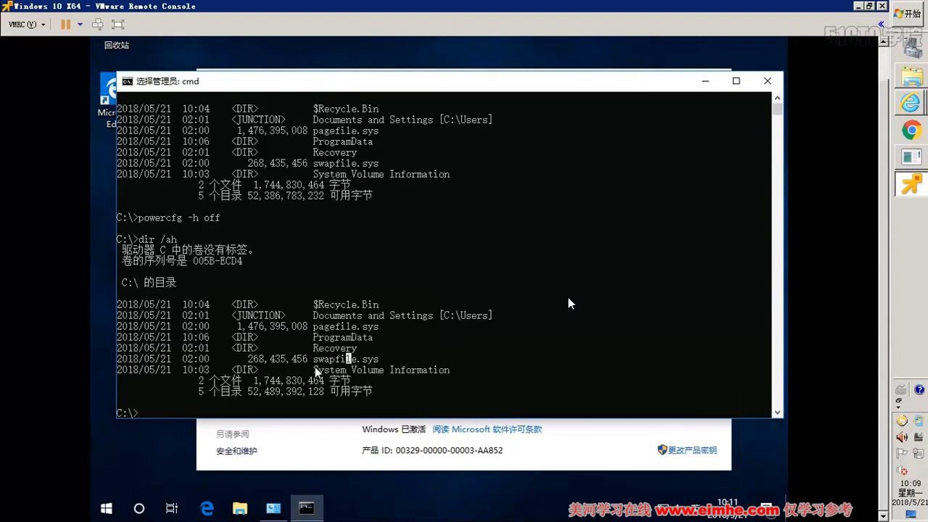
{"action": "left_click_drag", "start_coordinate": [314, 359], "coordinate": [380, 359]}
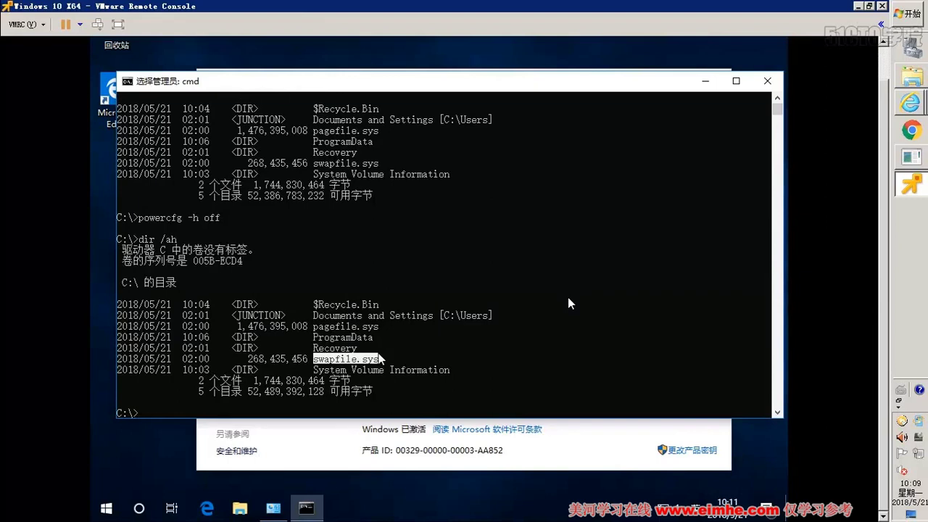
{"action": "left_click_drag", "start_coordinate": [307, 335], "coordinate": [300, 333]}
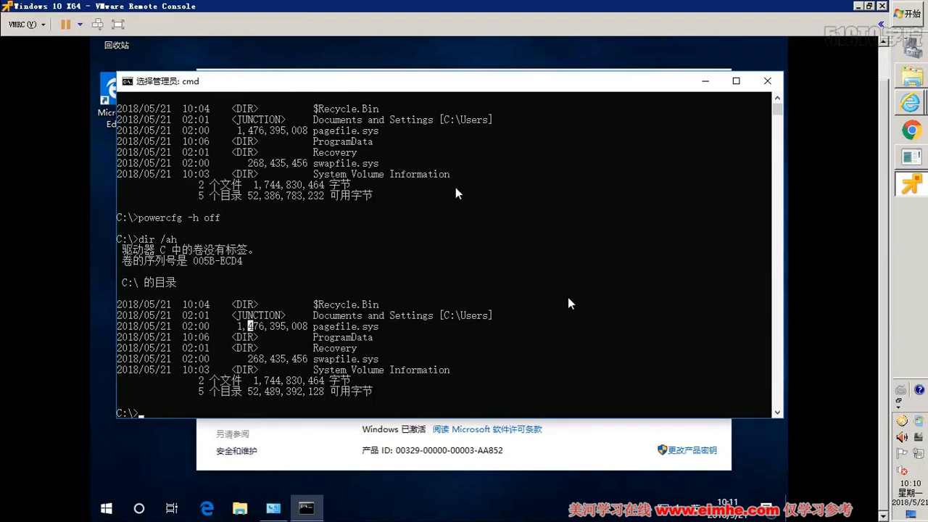
{"action": "key", "text": "Up"}
{"action": "key", "text": "Return"}
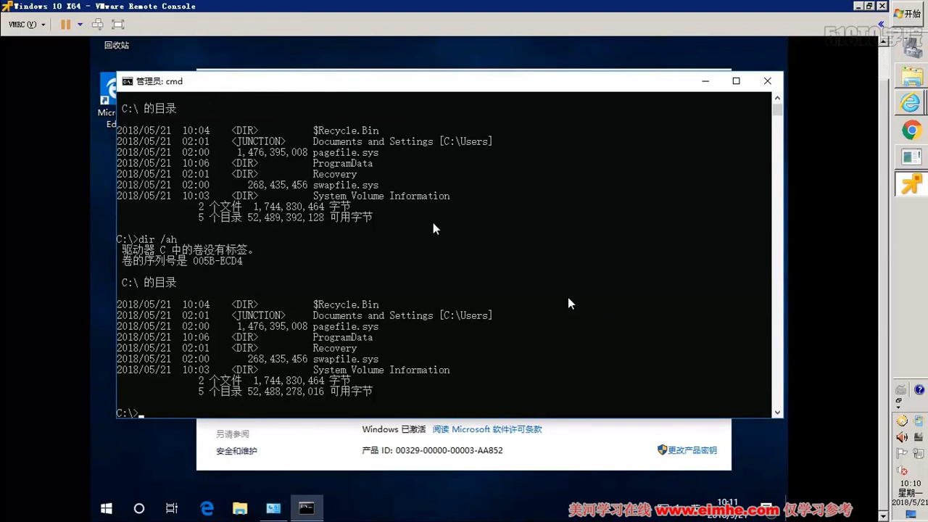
{"action": "left_click_drag", "start_coordinate": [345, 326], "coordinate": [373, 328]}
{"action": "left_click", "coordinate": [703, 80]}
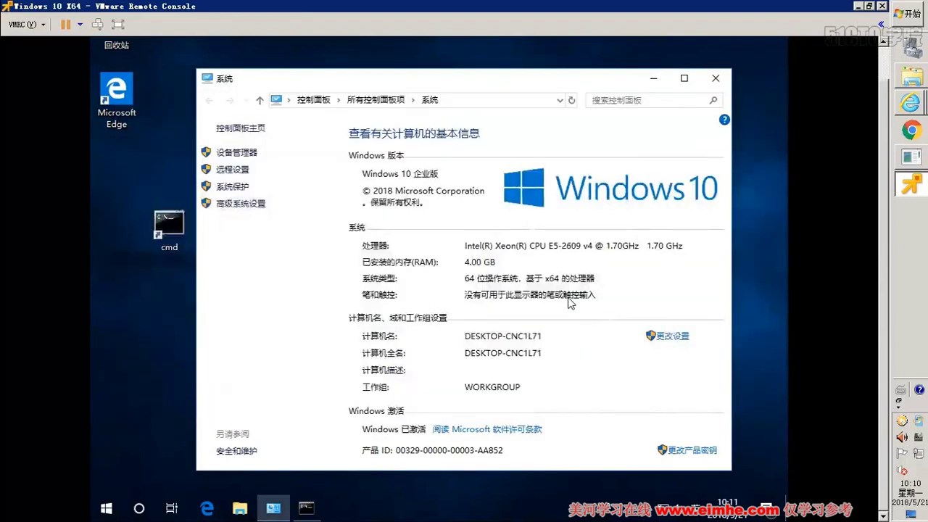
- Close the System window and connect to \\server in File Explorer with a username, password and remembered credentials
{"action": "left_click", "coordinate": [716, 79]}
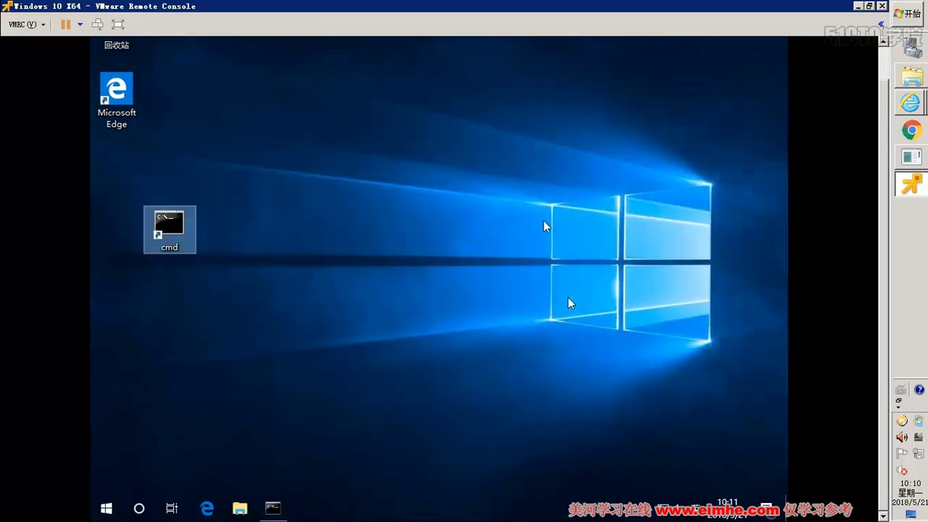
{"action": "left_click", "coordinate": [239, 509]}
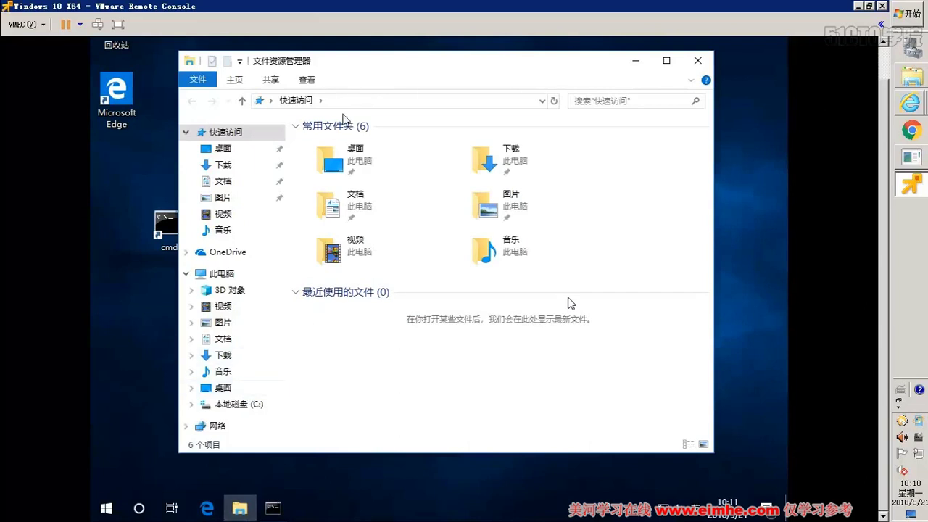
{"action": "left_click", "coordinate": [349, 102]}
{"action": "type", "text": "\\\\server"}
{"action": "key", "text": "Return"}
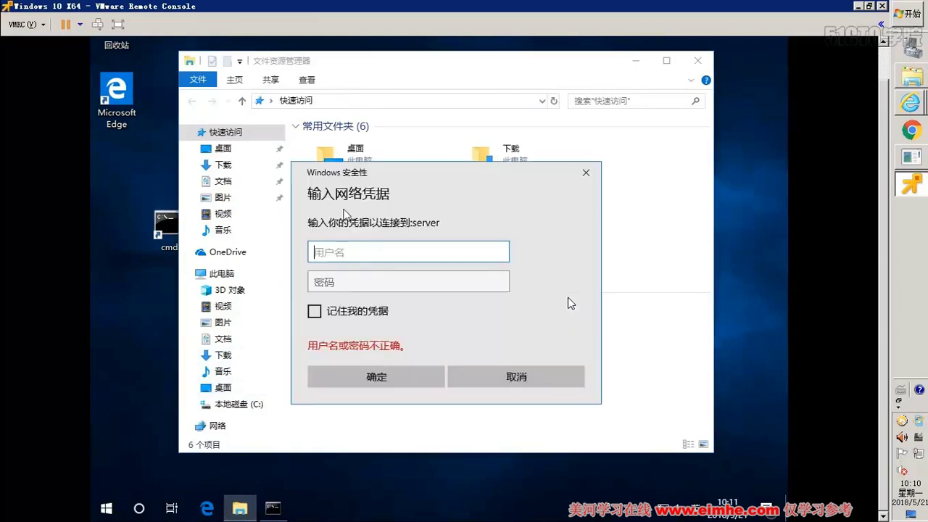
{"action": "type", "text": "add"}
{"action": "left_click", "coordinate": [346, 280]}
{"action": "type", "text": "1234567"}
{"action": "left_click", "coordinate": [335, 313]}
{"action": "left_click", "coordinate": [359, 377]}
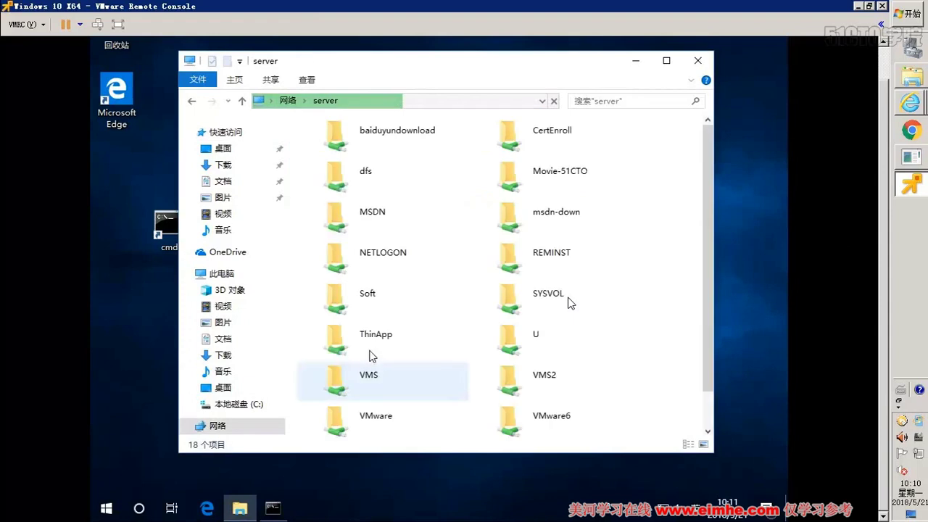
- Open Soft\CDROM on the share and launch the WinRAR_540_x64_SC installer
{"action": "double_click", "coordinate": [382, 295]}
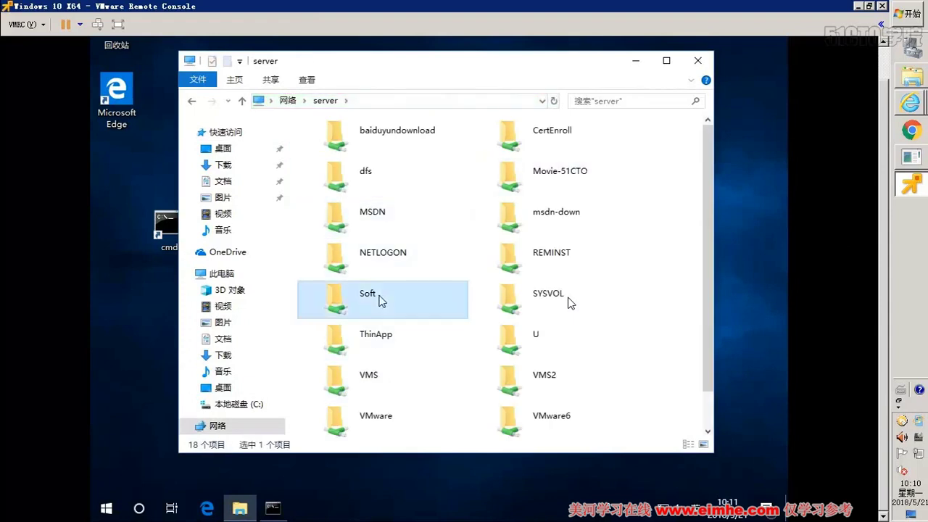
{"action": "double_click", "coordinate": [345, 216]}
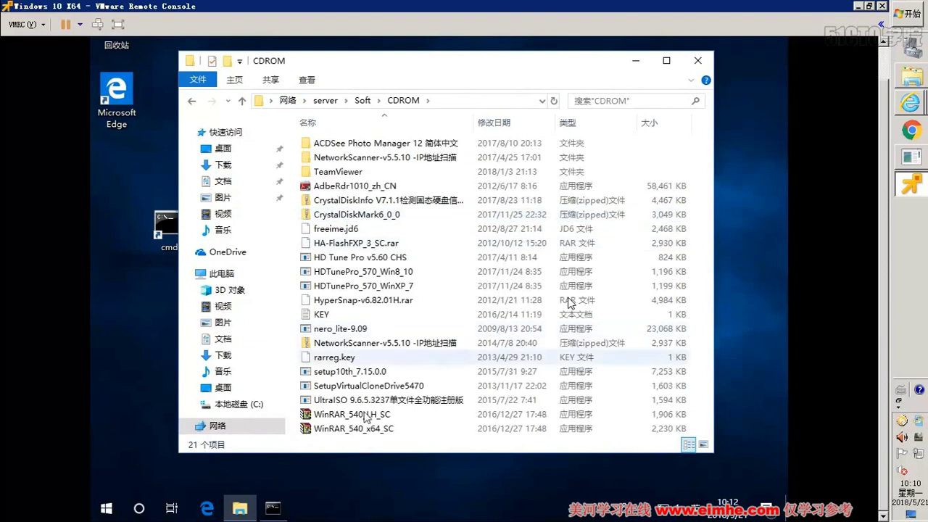
{"action": "left_click", "coordinate": [382, 429]}
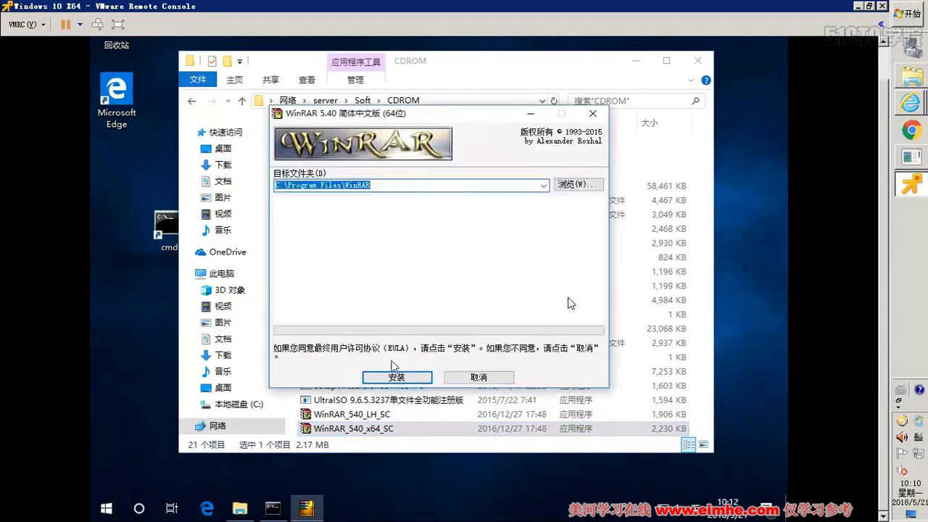
- Install WinRAR to its default folder, accepting the default file association settings
{"action": "left_click", "coordinate": [395, 378]}
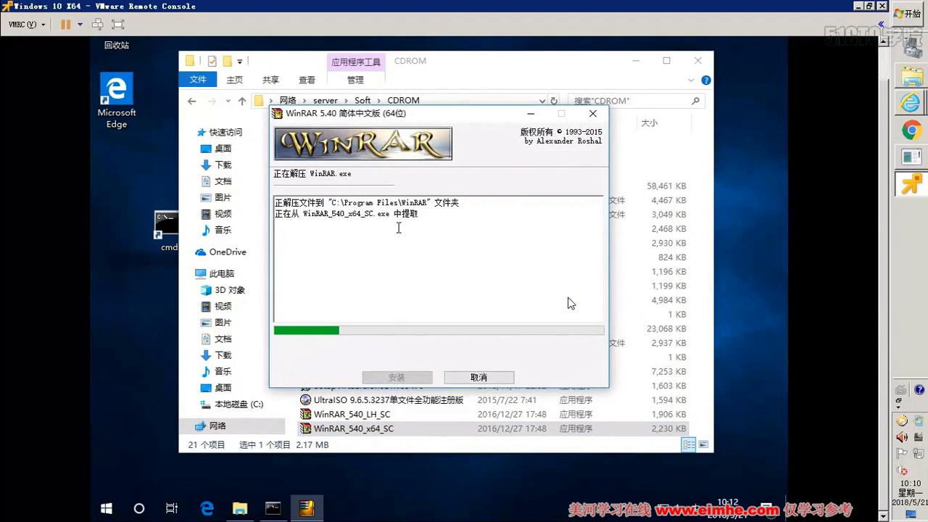
{"action": "left_click", "coordinate": [26, 24]}
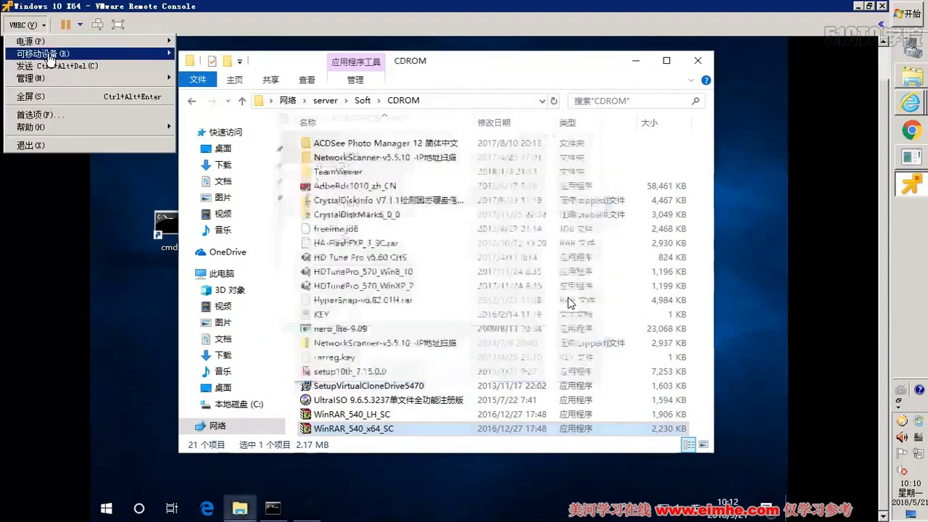
{"action": "mouse_move", "coordinate": [43, 56]}
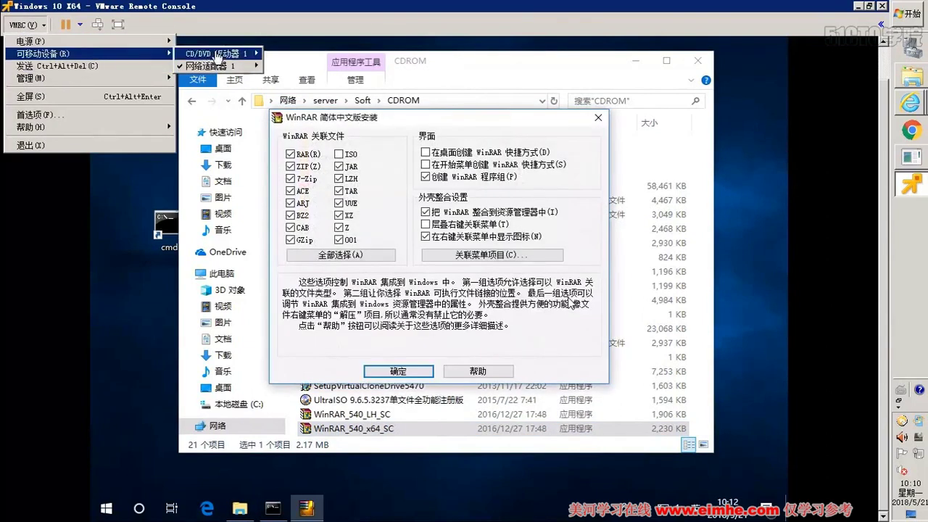
{"action": "mouse_move", "coordinate": [218, 58]}
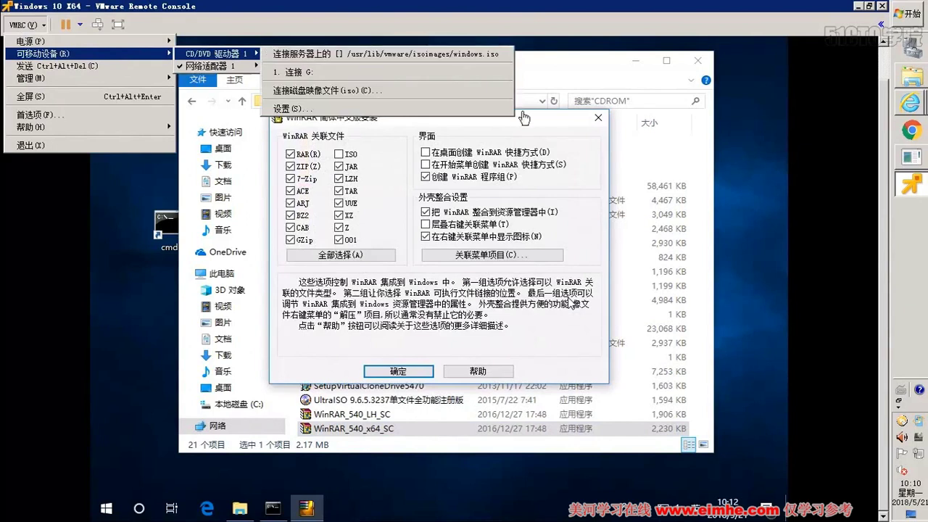
{"action": "left_click", "coordinate": [522, 174]}
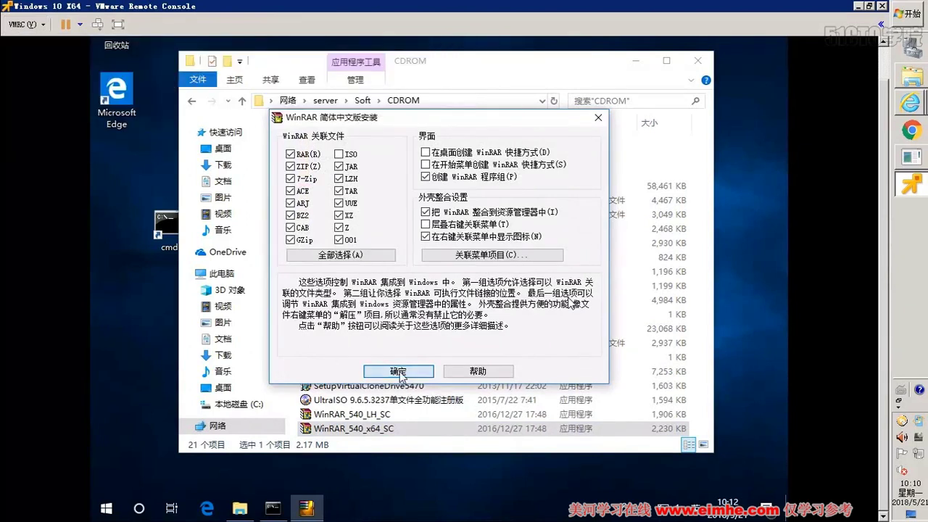
{"action": "left_click", "coordinate": [410, 373]}
{"action": "left_click", "coordinate": [422, 372]}
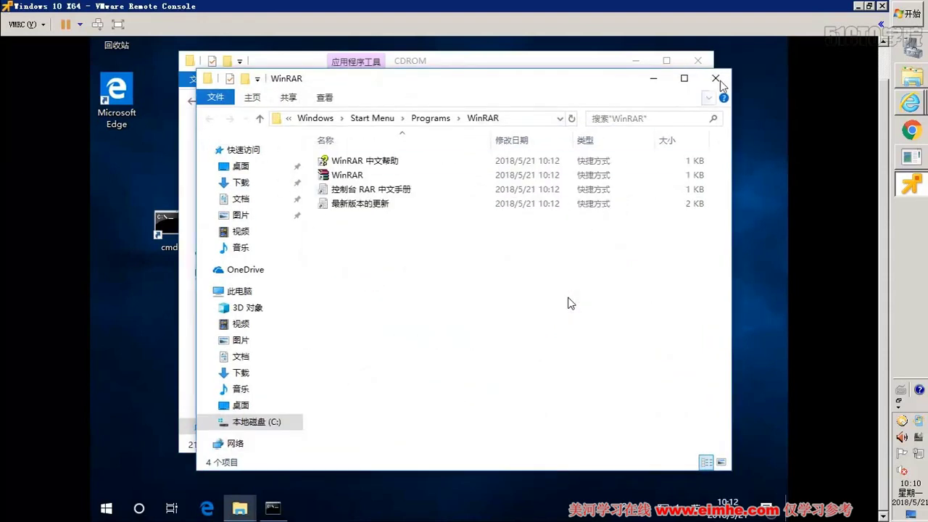
- Close the WinRAR Start Menu window and select the setup10th_7.15.0.0 installer in CDROM
{"action": "left_click", "coordinate": [716, 78]}
{"action": "left_click", "coordinate": [346, 342]}
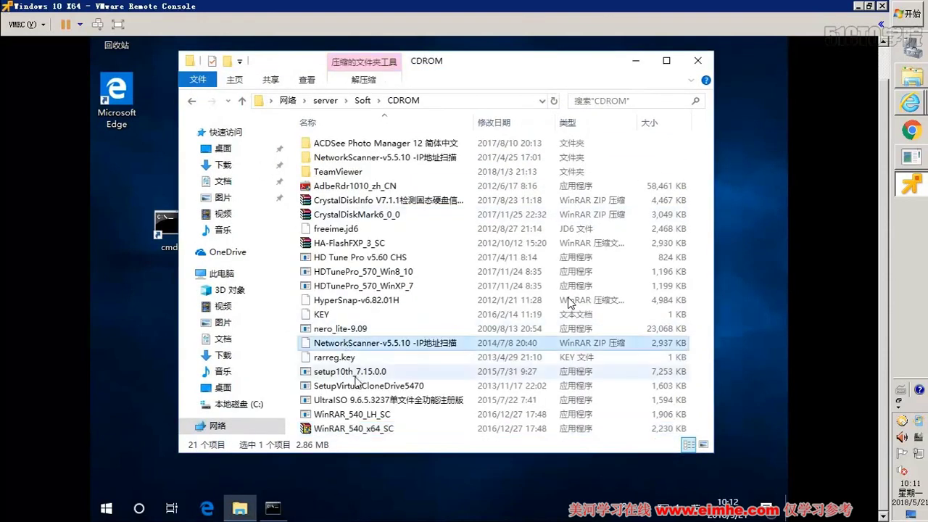
{"action": "left_click", "coordinate": [368, 371]}
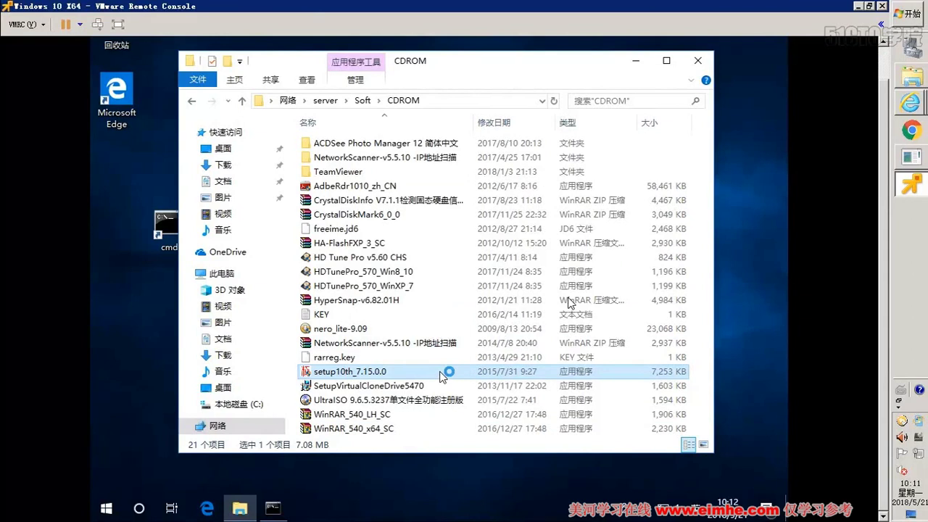
- Close the CDROM window and install 极点五笔 with its licence accepted and default settings
{"action": "left_click", "coordinate": [635, 63]}
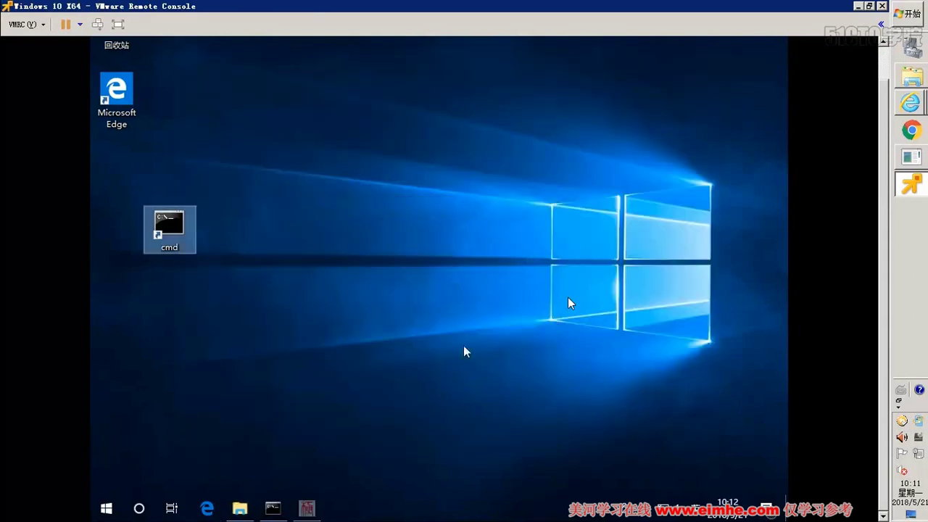
{"action": "left_click", "coordinate": [507, 354]}
{"action": "left_click", "coordinate": [509, 354]}
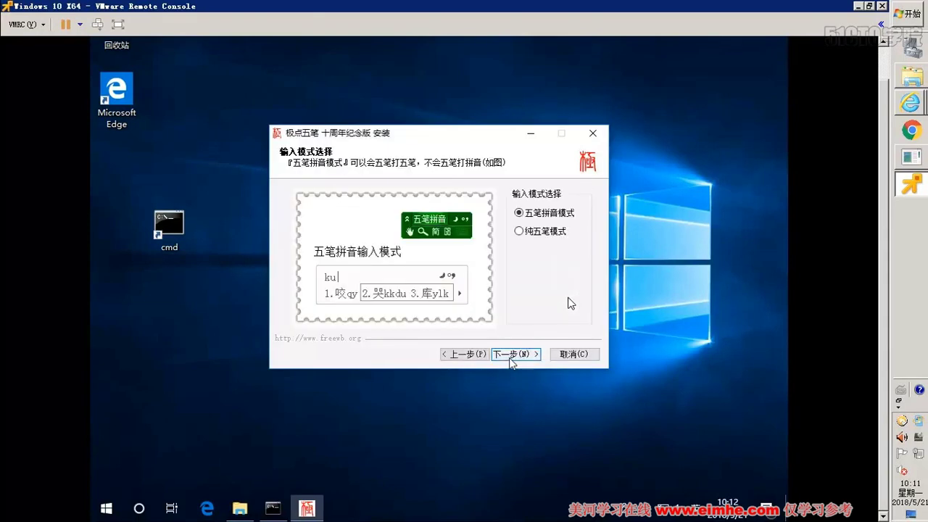
{"action": "left_click", "coordinate": [509, 355]}
{"action": "left_click", "coordinate": [509, 354]}
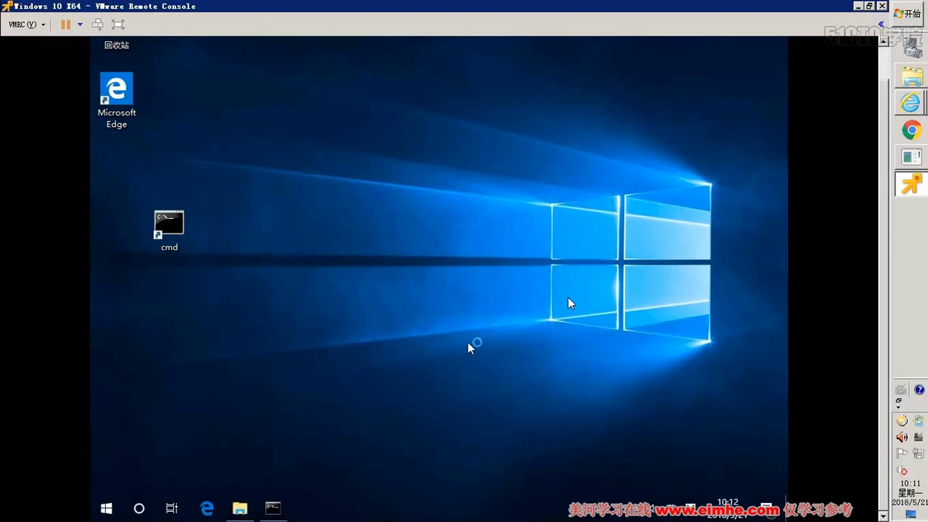
{"action": "left_click", "coordinate": [490, 306]}
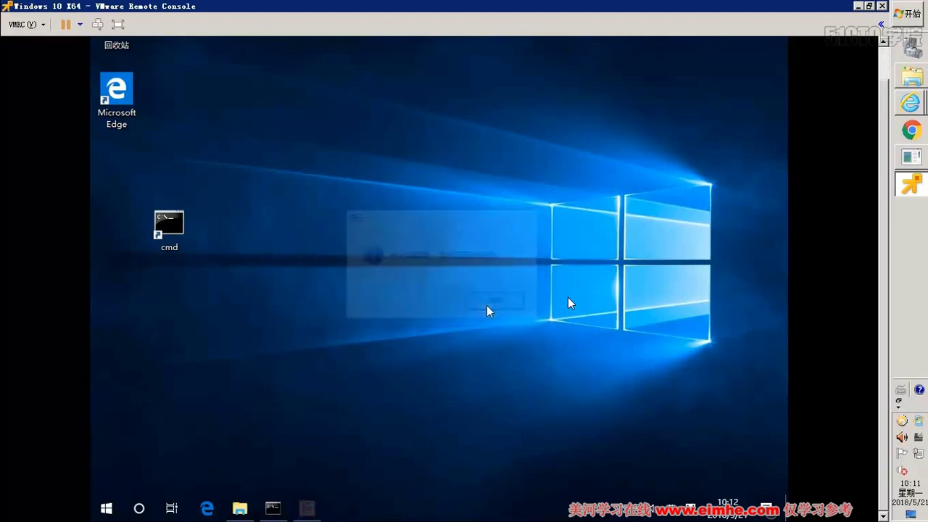
- Look over the guest's Win+X shutdown options and VMRC's power menu, then list the host's browser windows
{"action": "right_click", "coordinate": [116, 505]}
{"action": "mouse_move", "coordinate": [176, 471]}
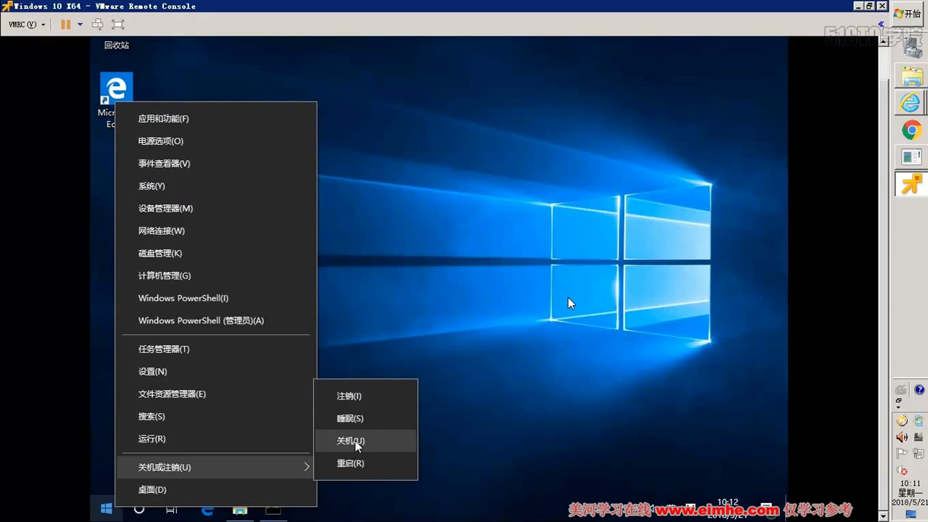
{"action": "left_click", "coordinate": [26, 24]}
{"action": "mouse_move", "coordinate": [40, 44]}
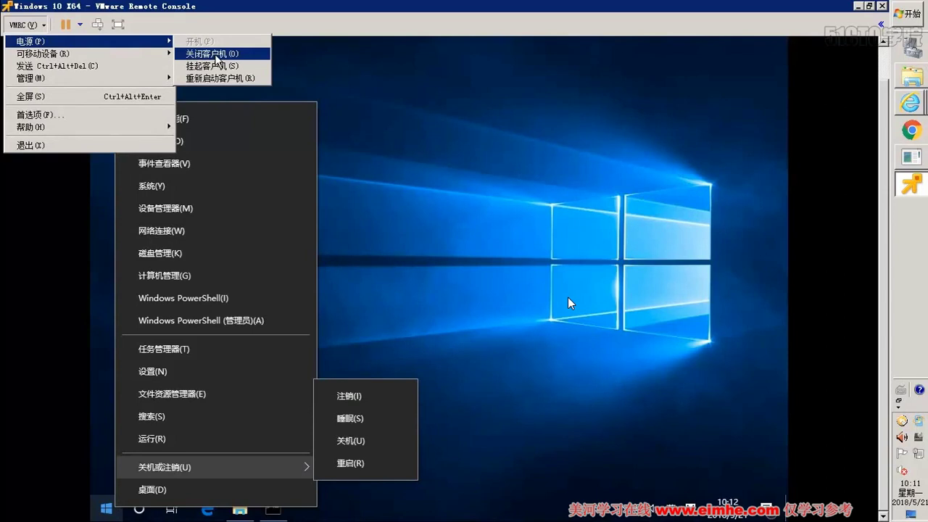
{"action": "left_click", "coordinate": [909, 102]}
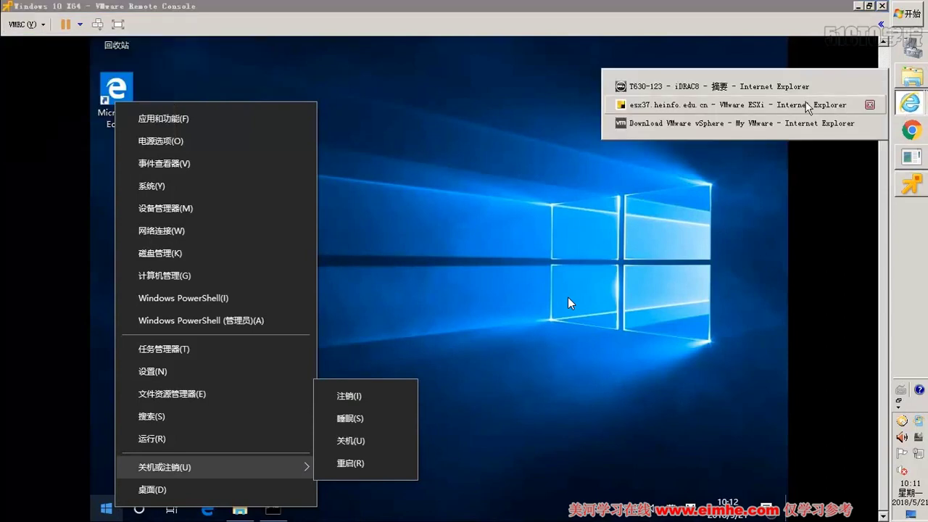
- In ESXi Host Client, shut down the Windows 10 X64 guest via 客户机操作系统 > 关机, confirming 是
{"action": "left_click", "coordinate": [797, 105]}
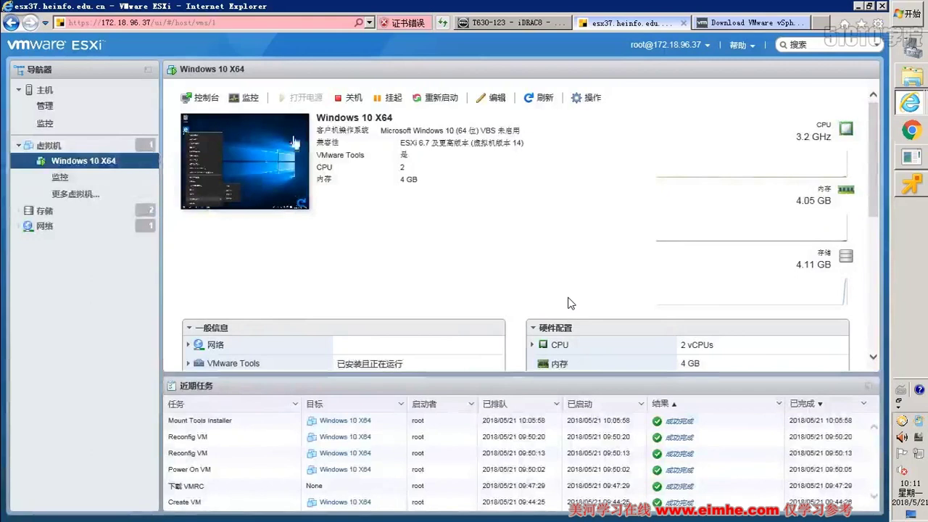
{"action": "right_click", "coordinate": [127, 163]}
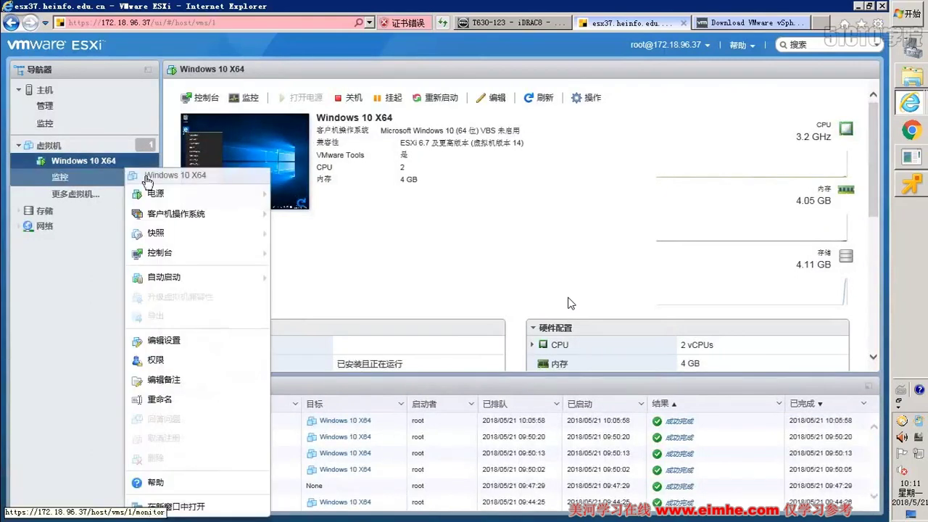
{"action": "mouse_move", "coordinate": [156, 194]}
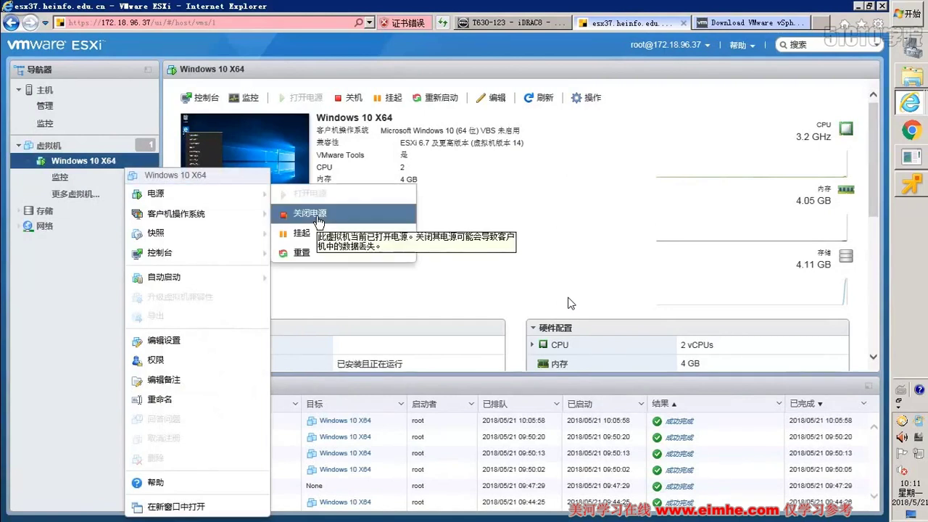
{"action": "mouse_move", "coordinate": [242, 217]}
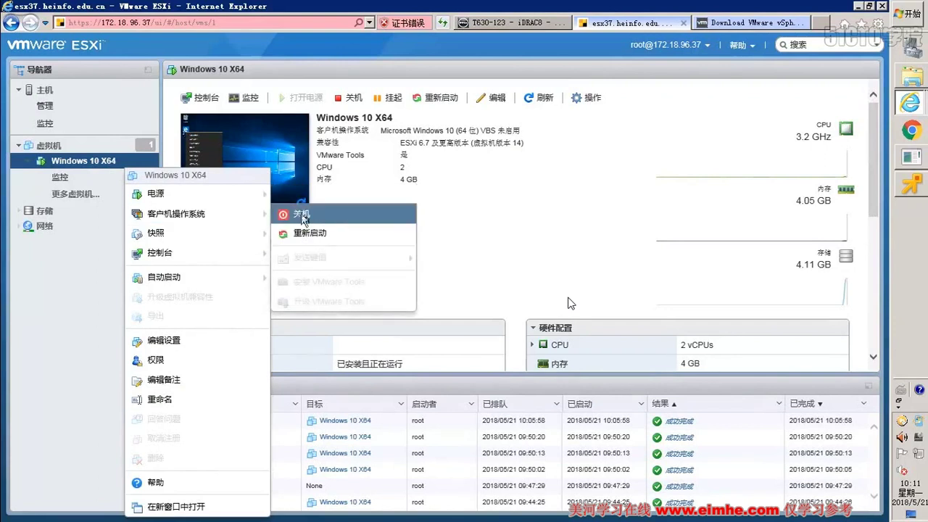
{"action": "left_click", "coordinate": [302, 217]}
{"action": "left_click", "coordinate": [549, 325]}
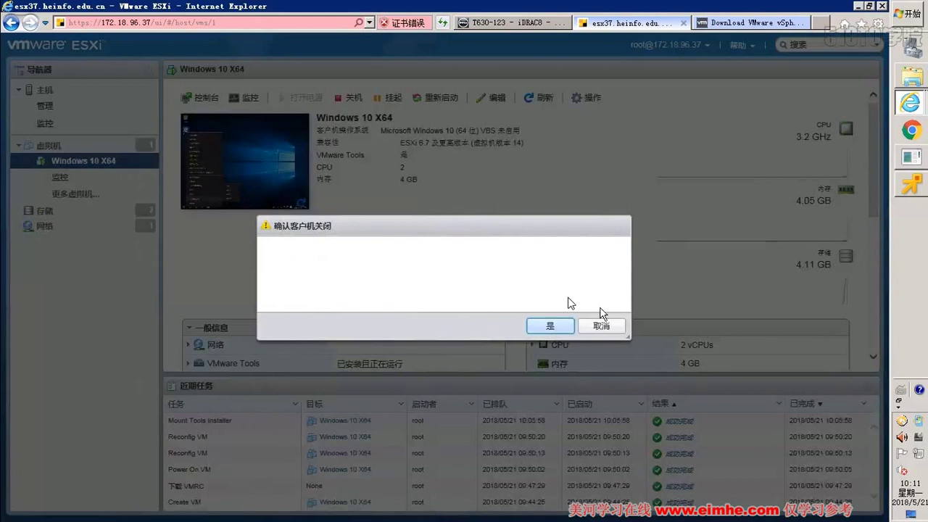
{"action": "key", "text": "alt+Tab"}
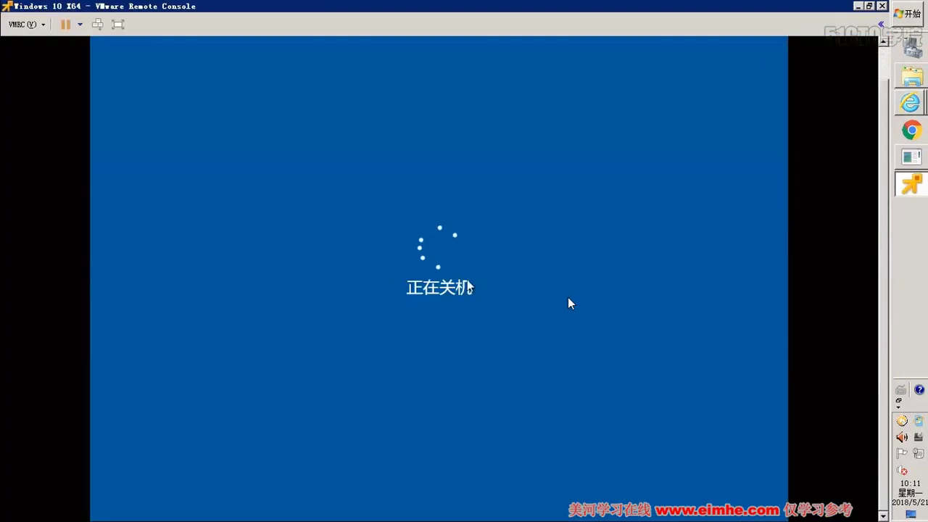
- Check VMRC's power menu, then return to the esx37 ESXi Host Client window from the IE list
{"action": "left_click", "coordinate": [33, 26]}
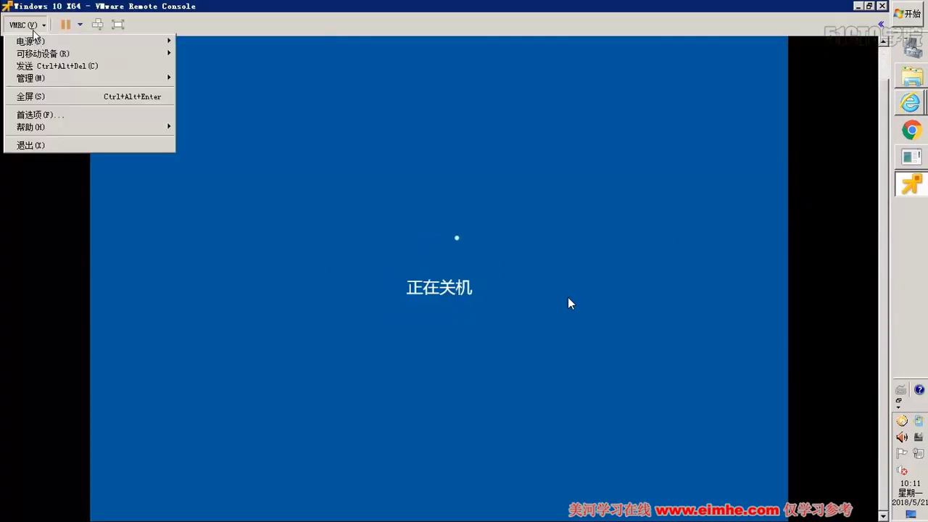
{"action": "mouse_move", "coordinate": [38, 41]}
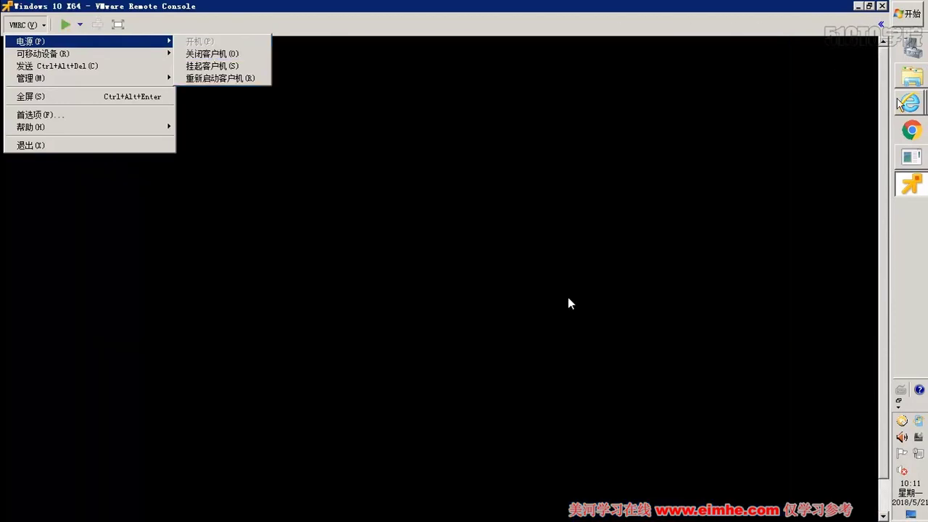
{"action": "left_click", "coordinate": [910, 102]}
{"action": "left_click", "coordinate": [321, 157]}
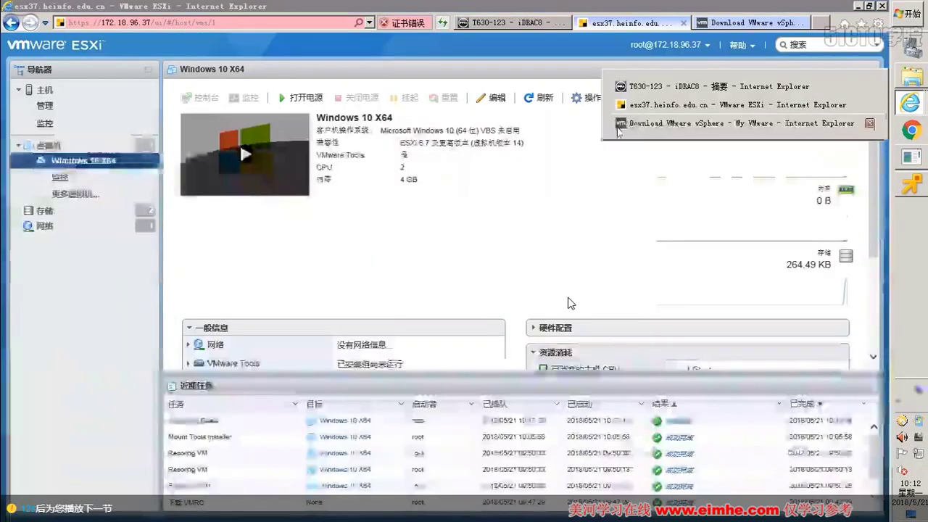
{"action": "left_click", "coordinate": [121, 167]}
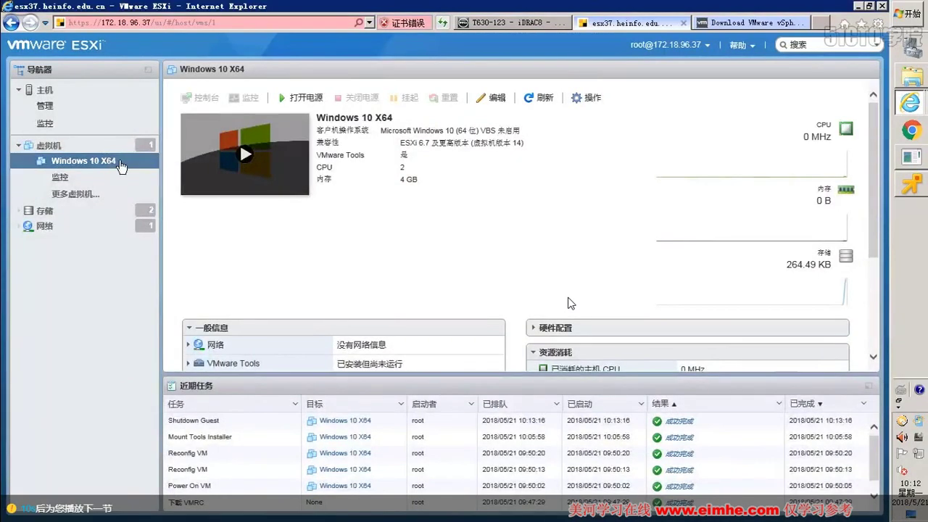
{"action": "right_click", "coordinate": [120, 160]}
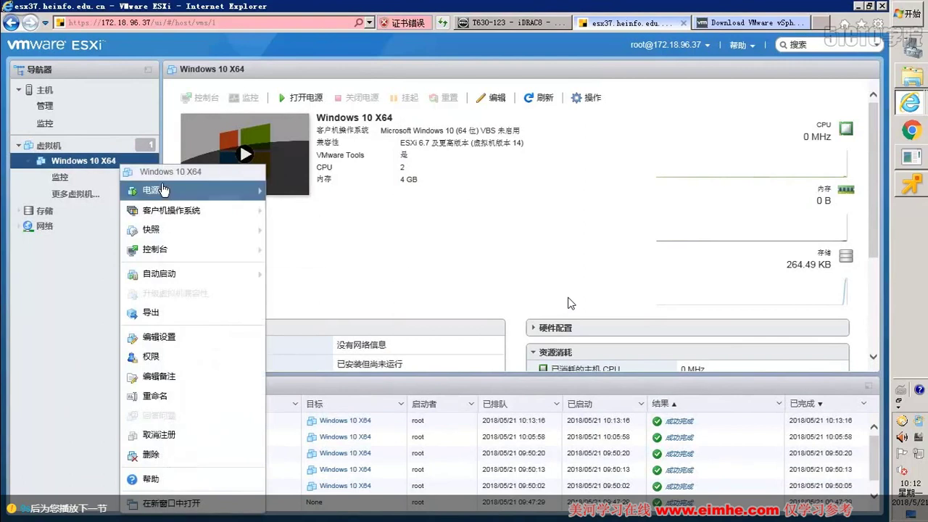
{"action": "left_click", "coordinate": [286, 190]}
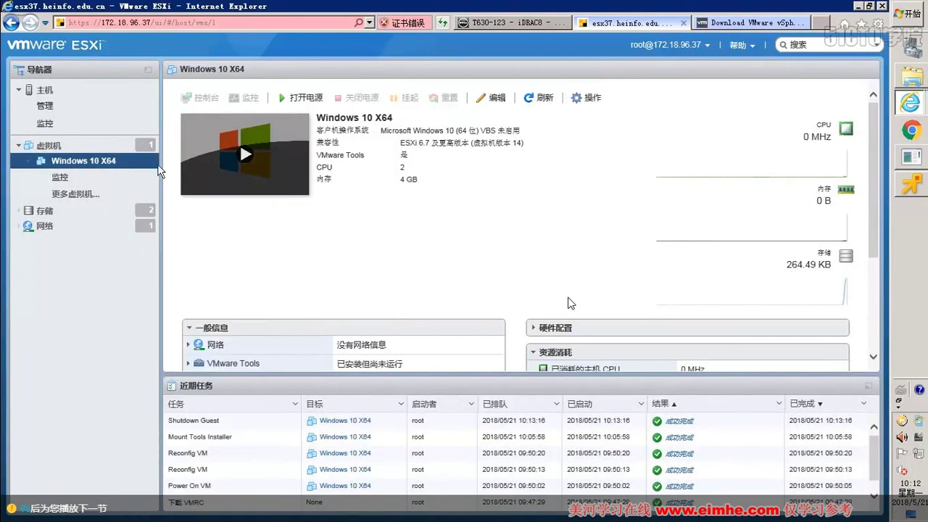